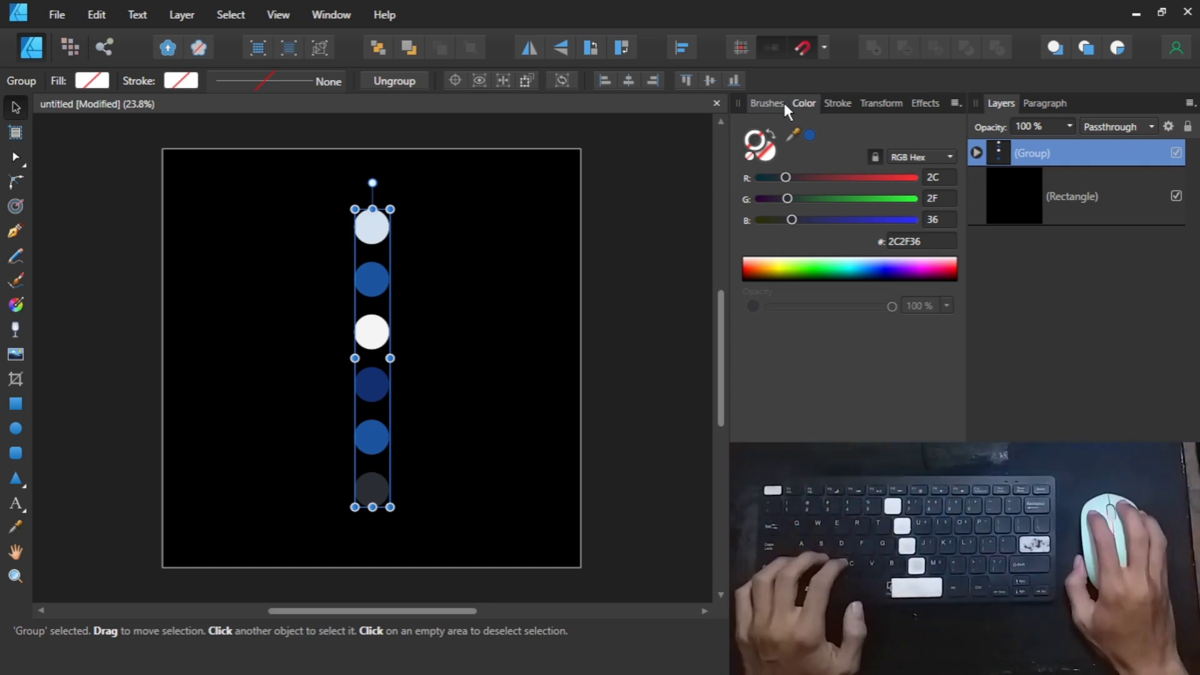
- Ungroup the six colour-swatch circles
right_click(376, 277)
key(Escape)
click(653, 263)
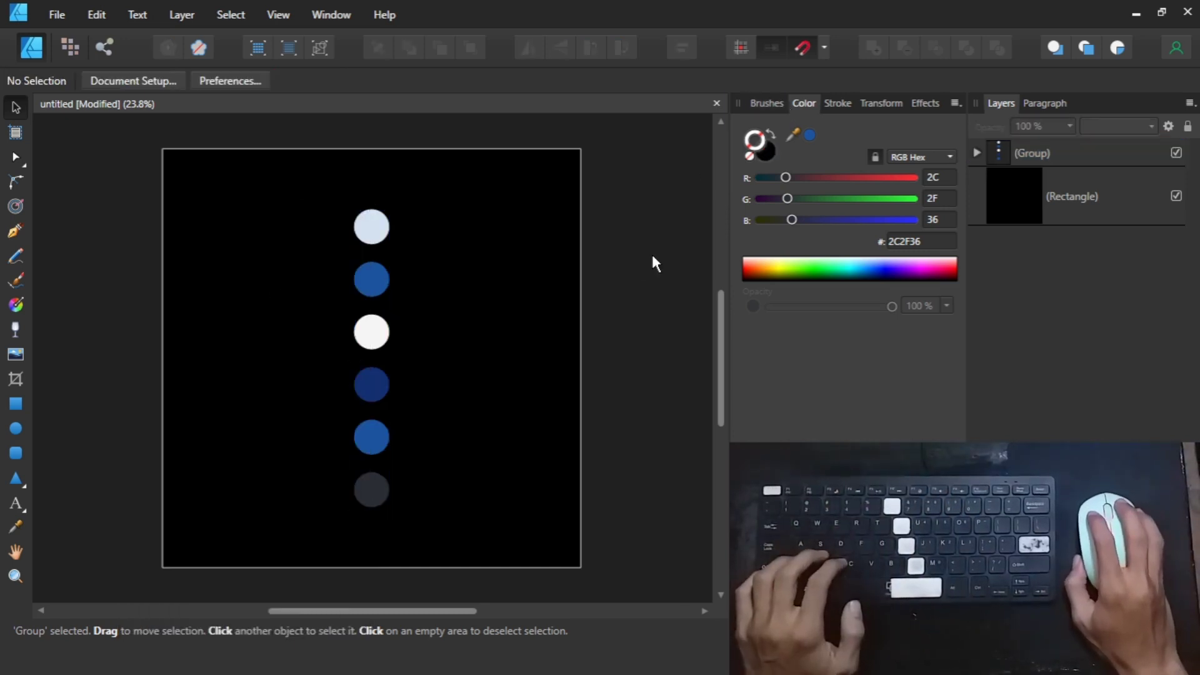
click(363, 239)
right_click(373, 228)
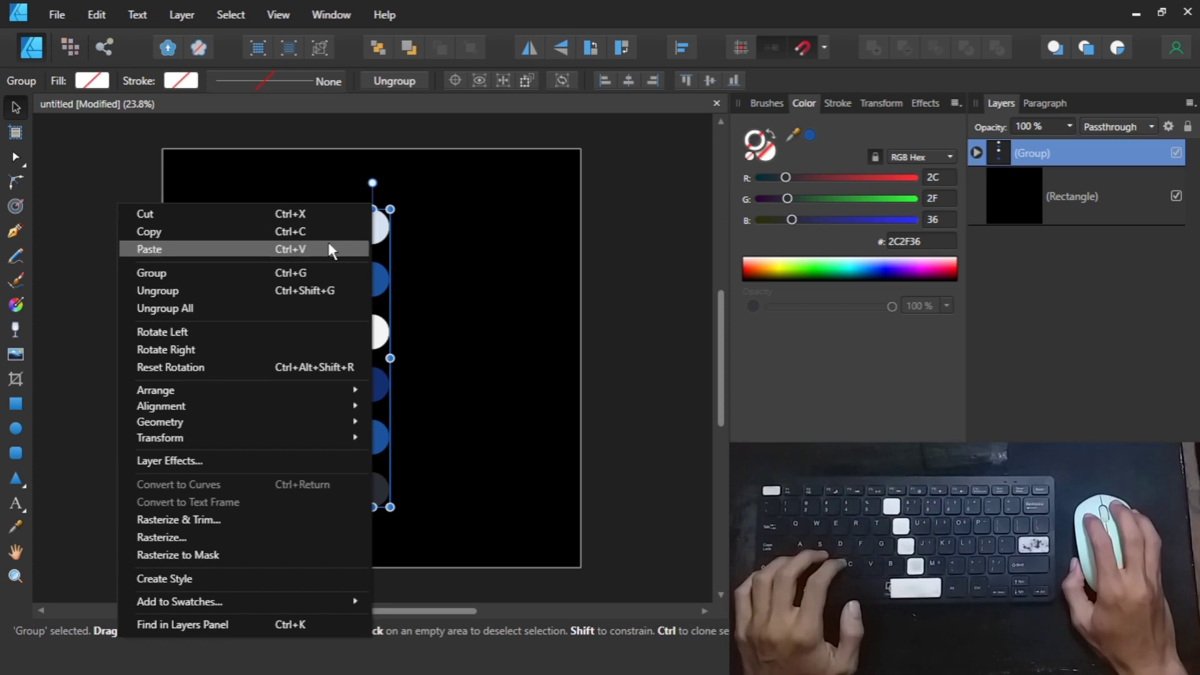
click(269, 289)
- Inspect the fill colour of each swatch circle in turn
click(376, 236)
click(917, 240)
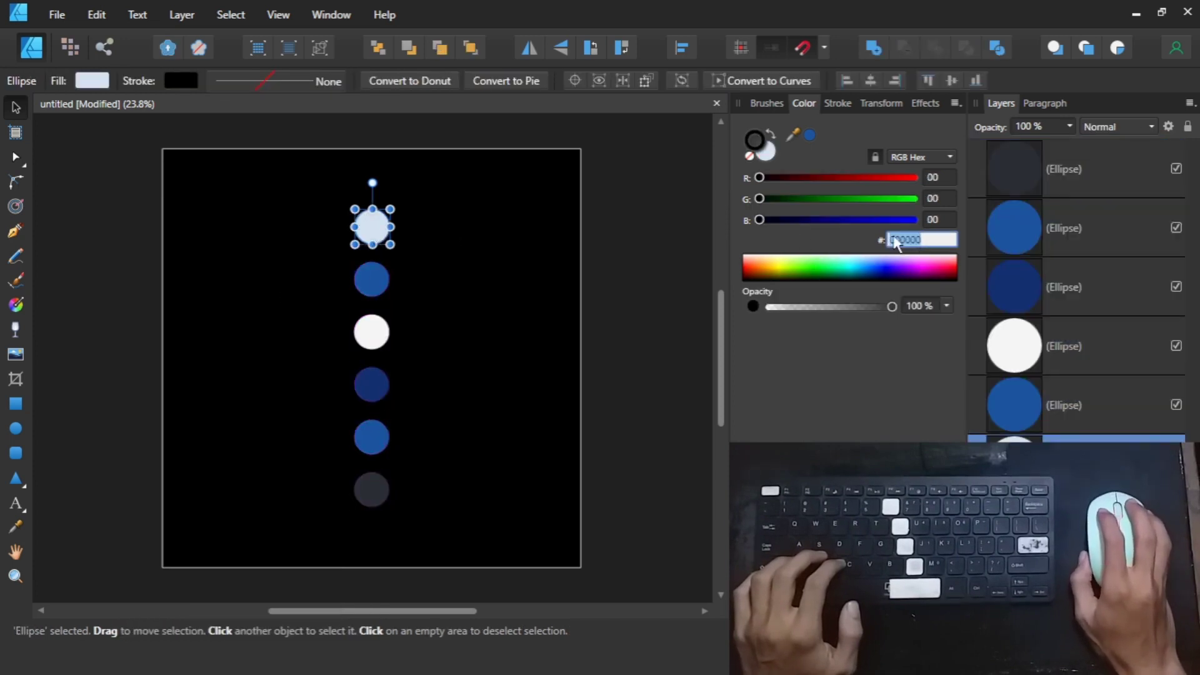
click(758, 153)
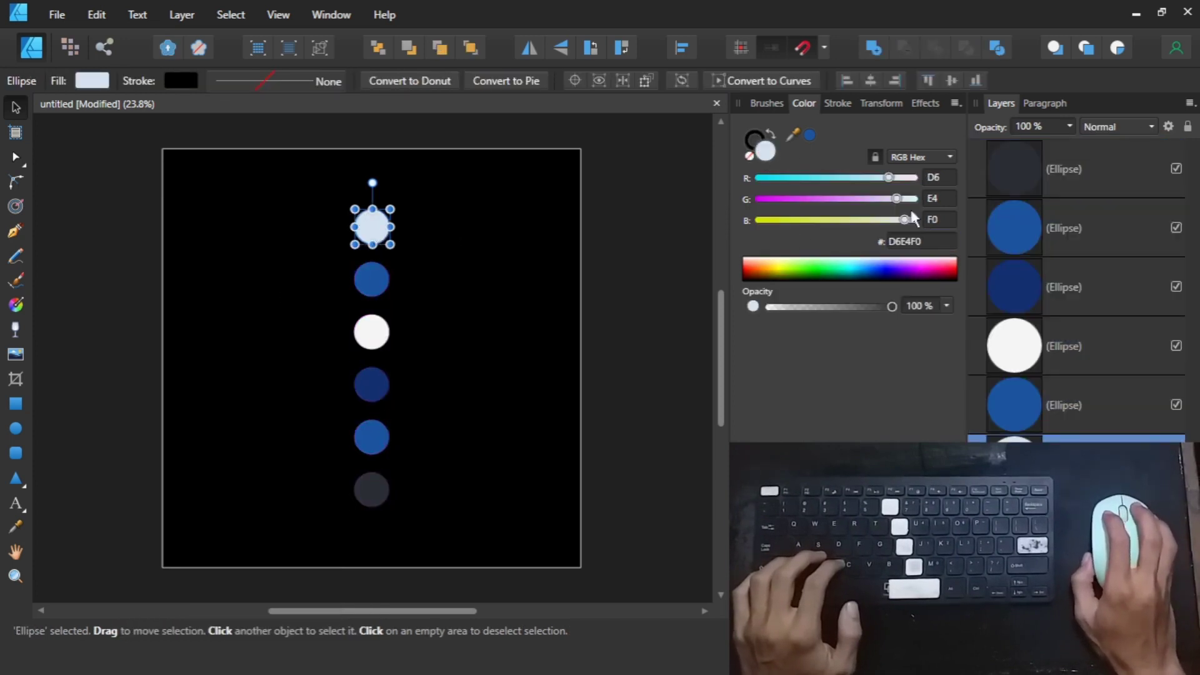
click(378, 277)
click(483, 317)
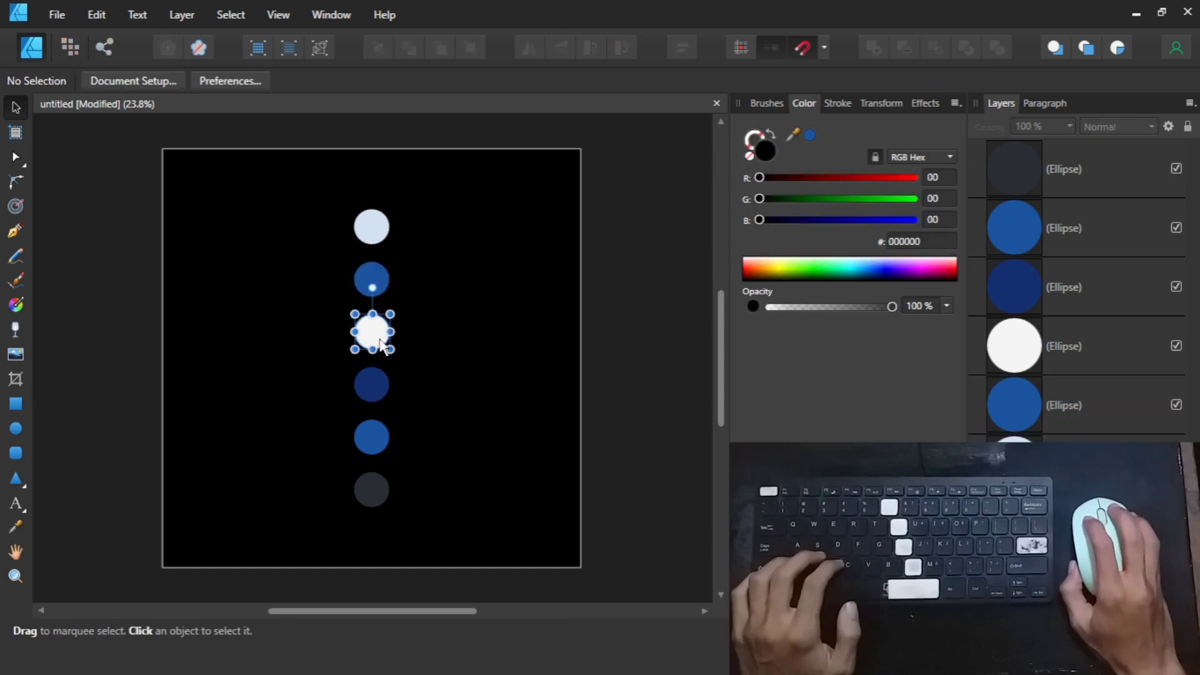
click(377, 384)
click(378, 435)
click(378, 494)
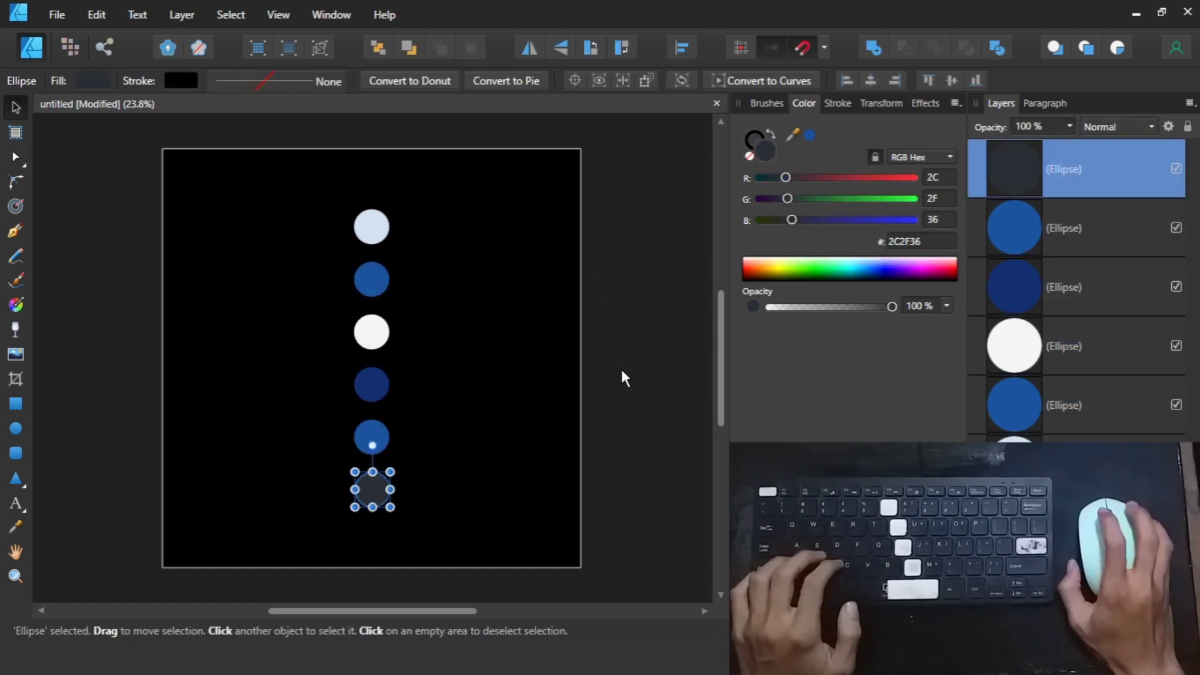
click(621, 368)
- Move the six swatches right of the artboard, whiten the background rectangle, and regroup the swatches
drag(658, 512, 216, 178)
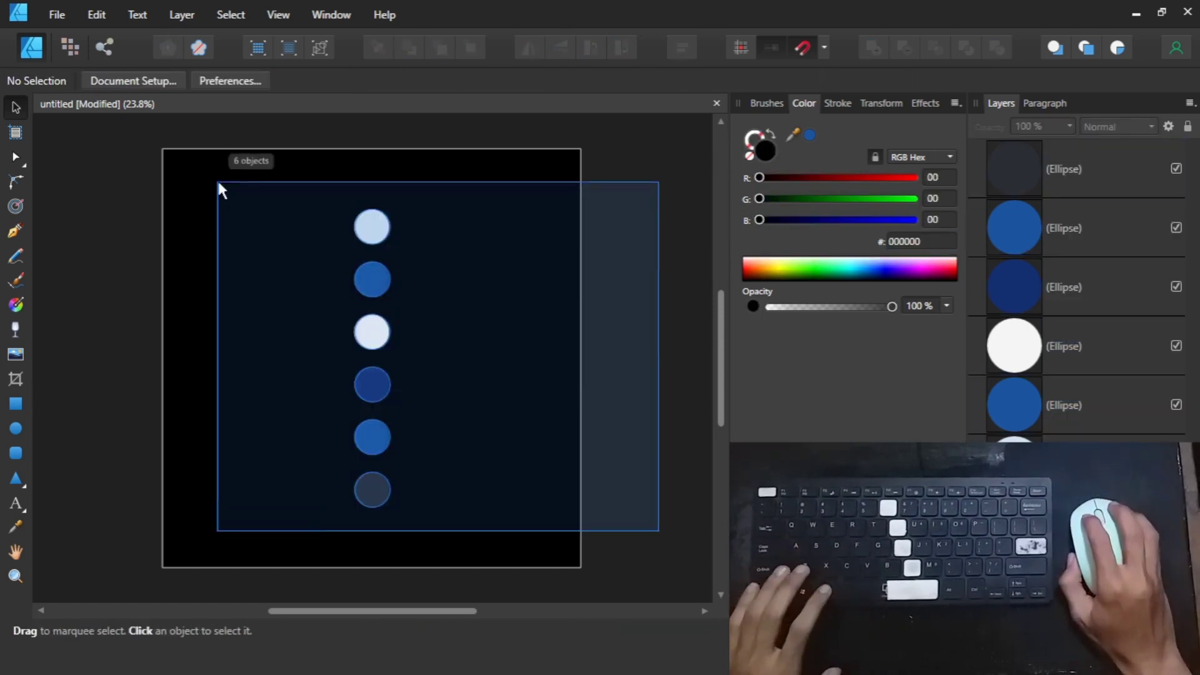
drag(429, 343, 666, 342)
click(448, 331)
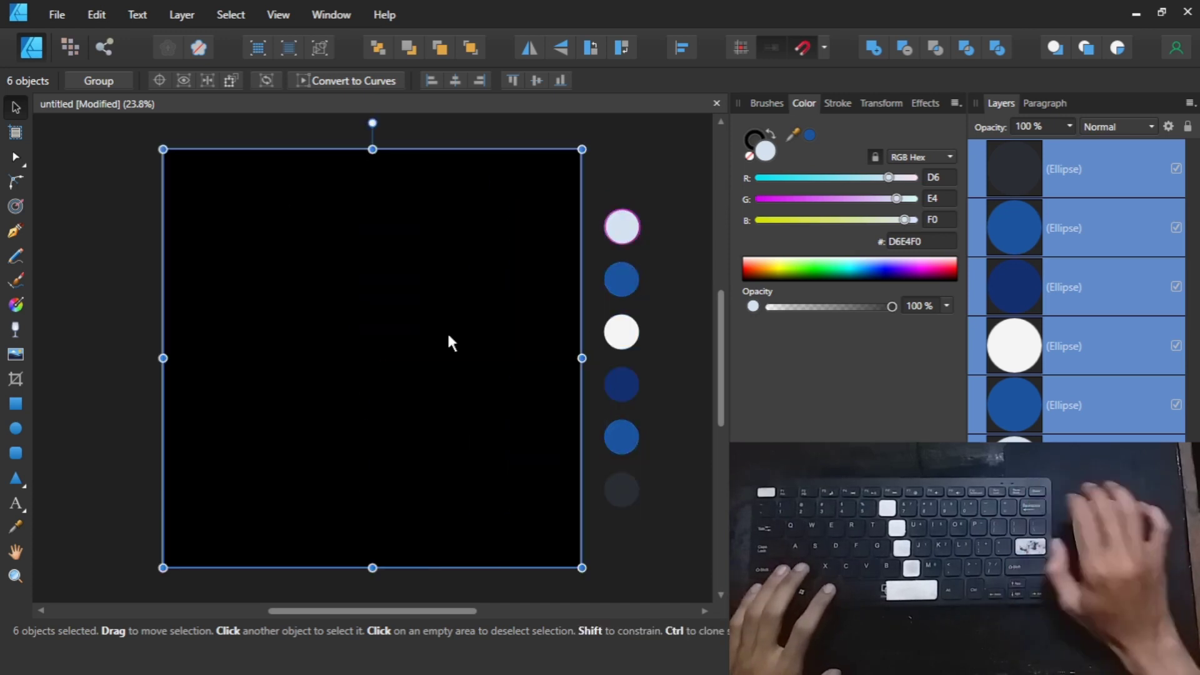
click(622, 227)
drag(691, 178, 546, 530)
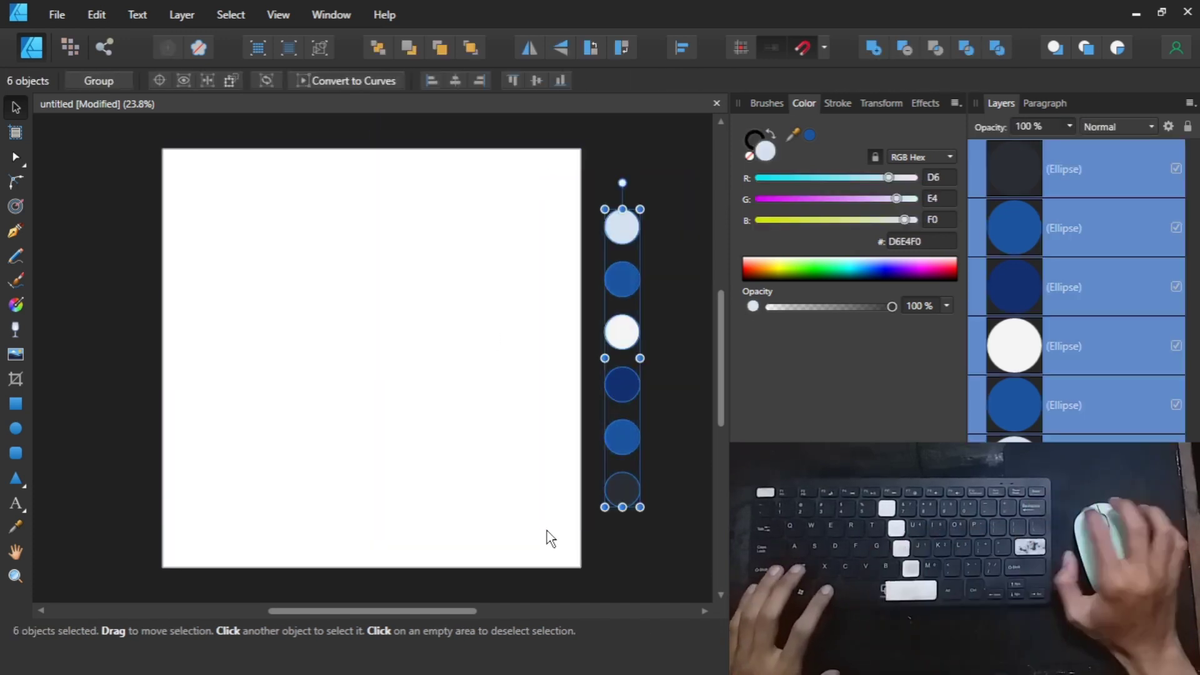
key(ctrl+g)
- Draw a 200 × 200 px circle and move it down and right
click(311, 359)
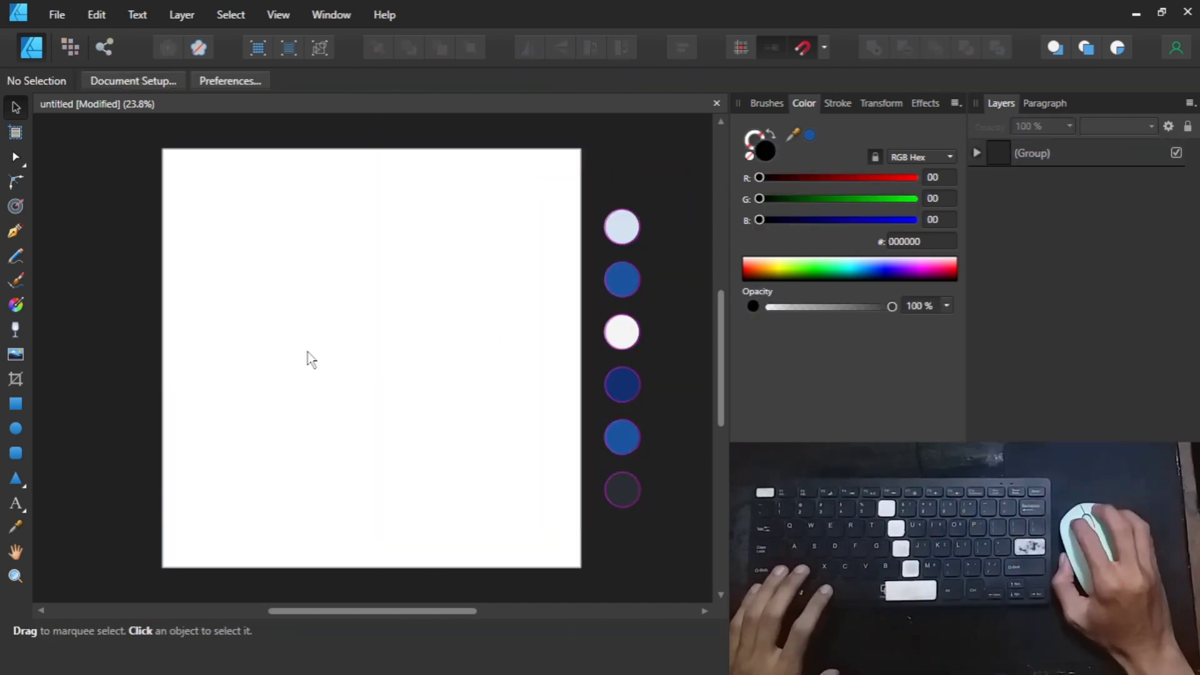
click(16, 429)
click(862, 108)
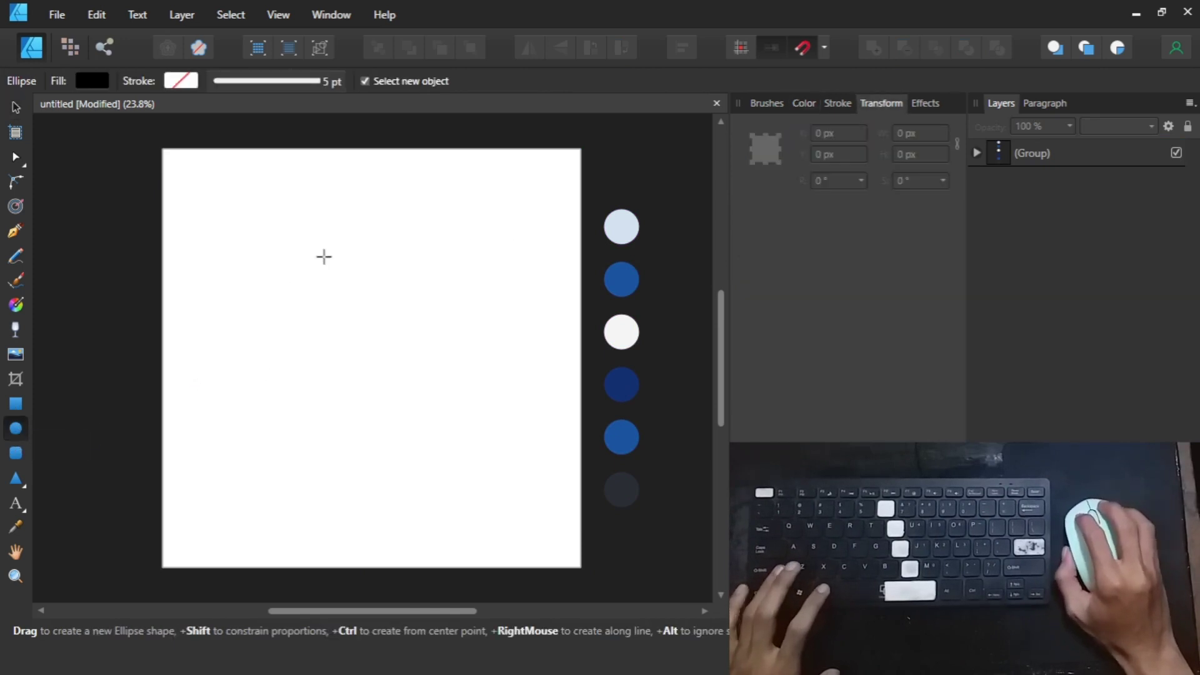
drag(357, 350, 357, 350)
scroll(329, 286, up, 4)
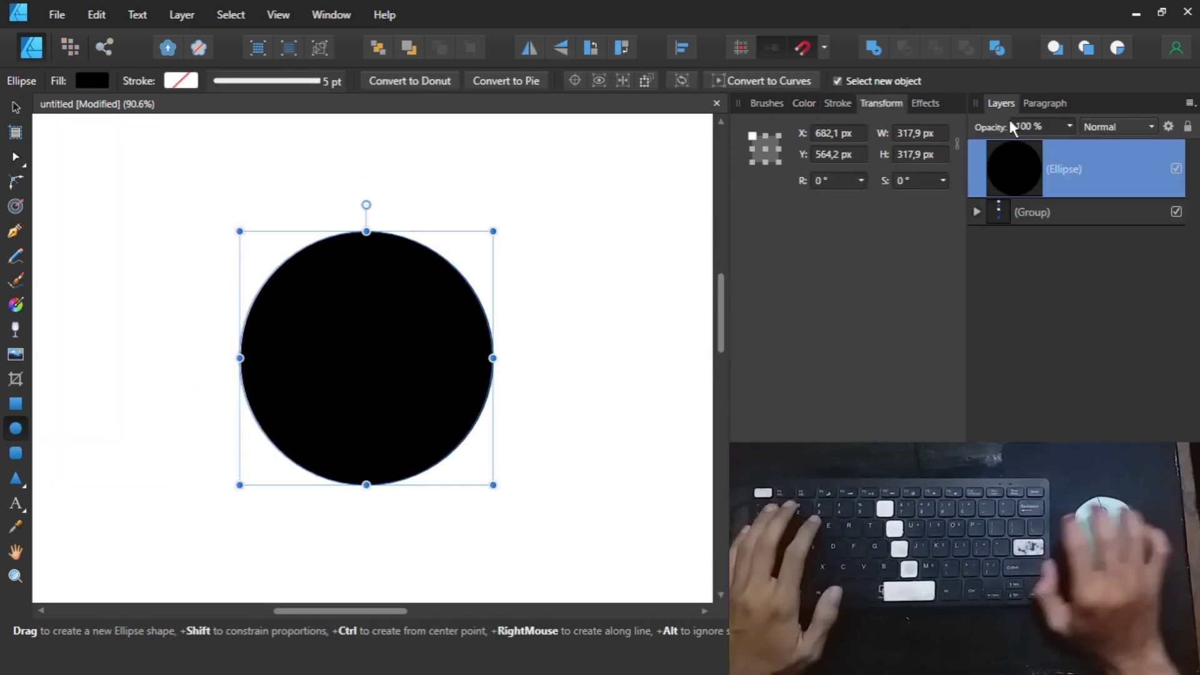
click(919, 133)
text(200)
key(Tab)
text(200)
key(Return)
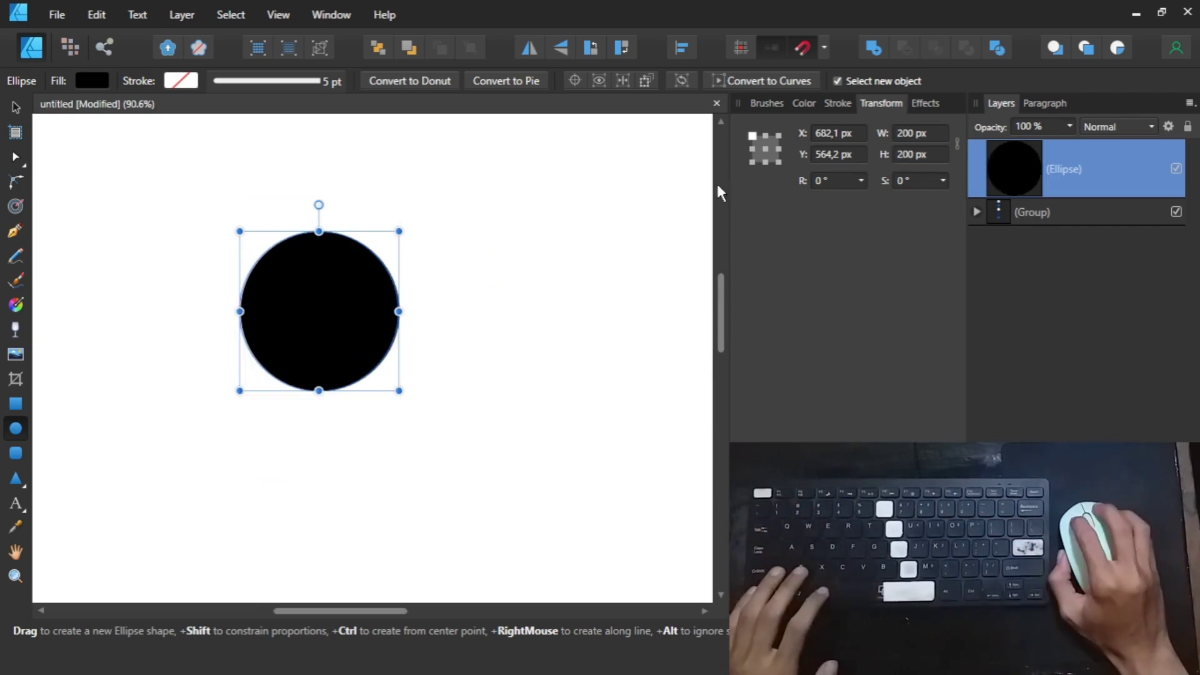
key(v)
drag(337, 279, 399, 383)
- Give the circle no fill and a black 3 pt outline
click(803, 103)
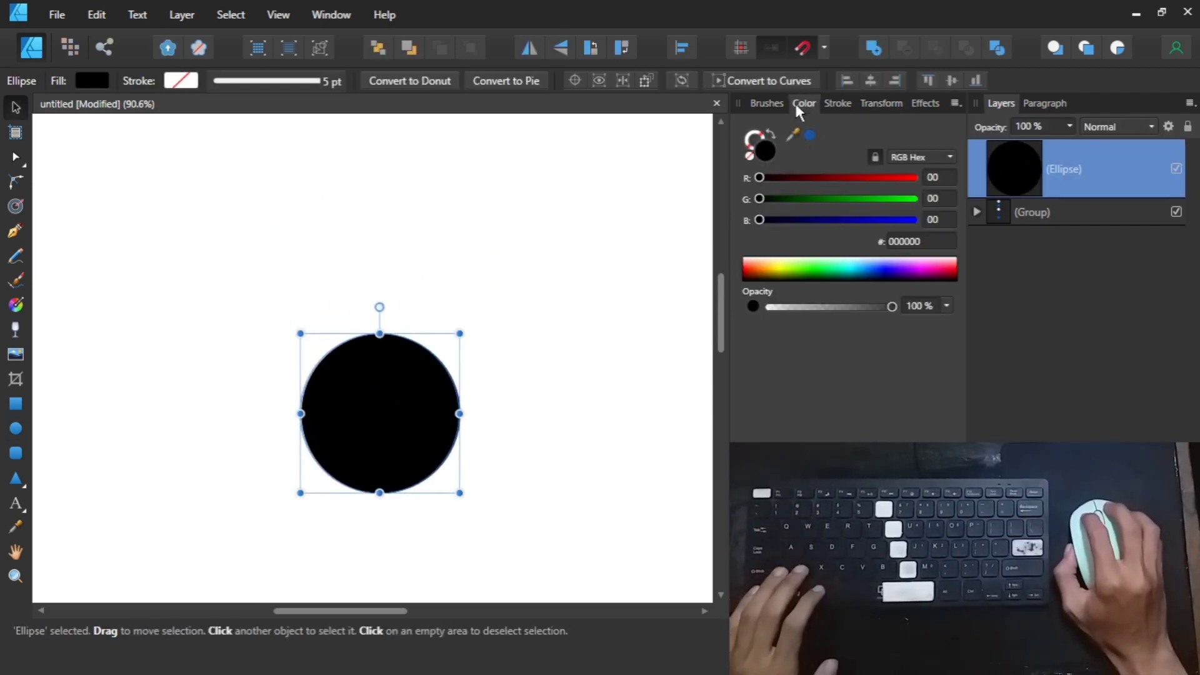
click(753, 147)
click(763, 148)
click(838, 103)
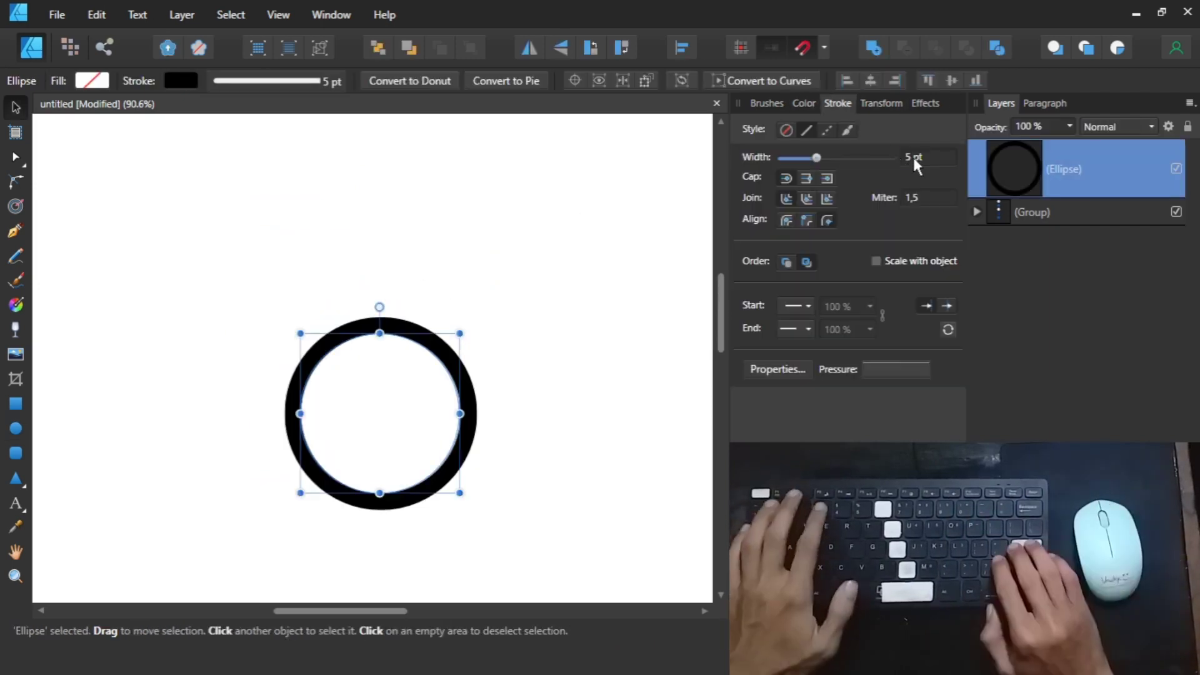
click(928, 156)
text(3)
- Reselect the circle and duplicate it
click(568, 284)
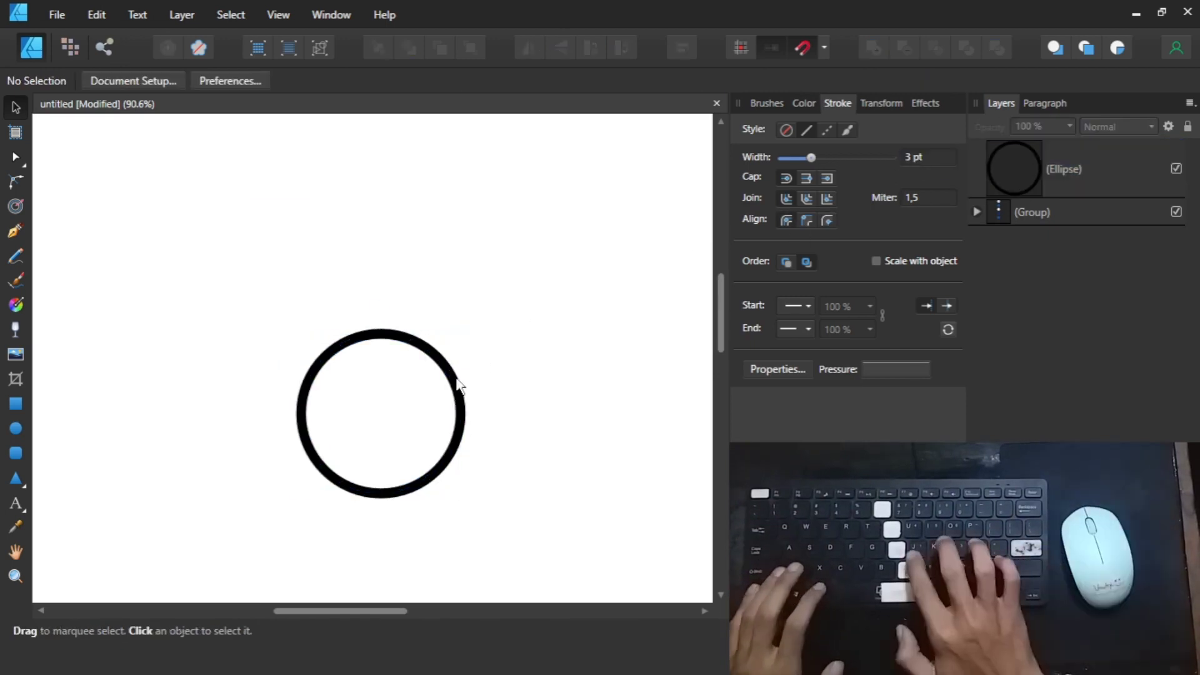
click(458, 388)
key(ctrl+j)
- Move the copy up over the original, then duplicate the top circle and move that copy higher
drag(455, 354, 471, 213)
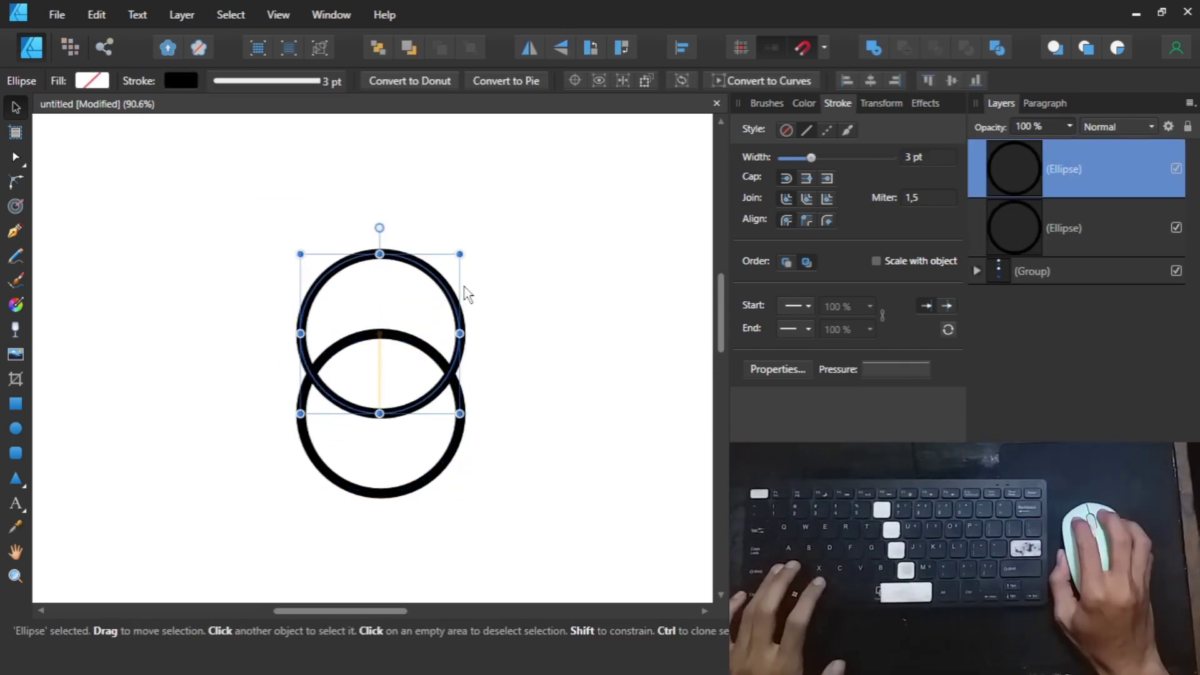
click(508, 238)
scroll(508, 238, up, 2)
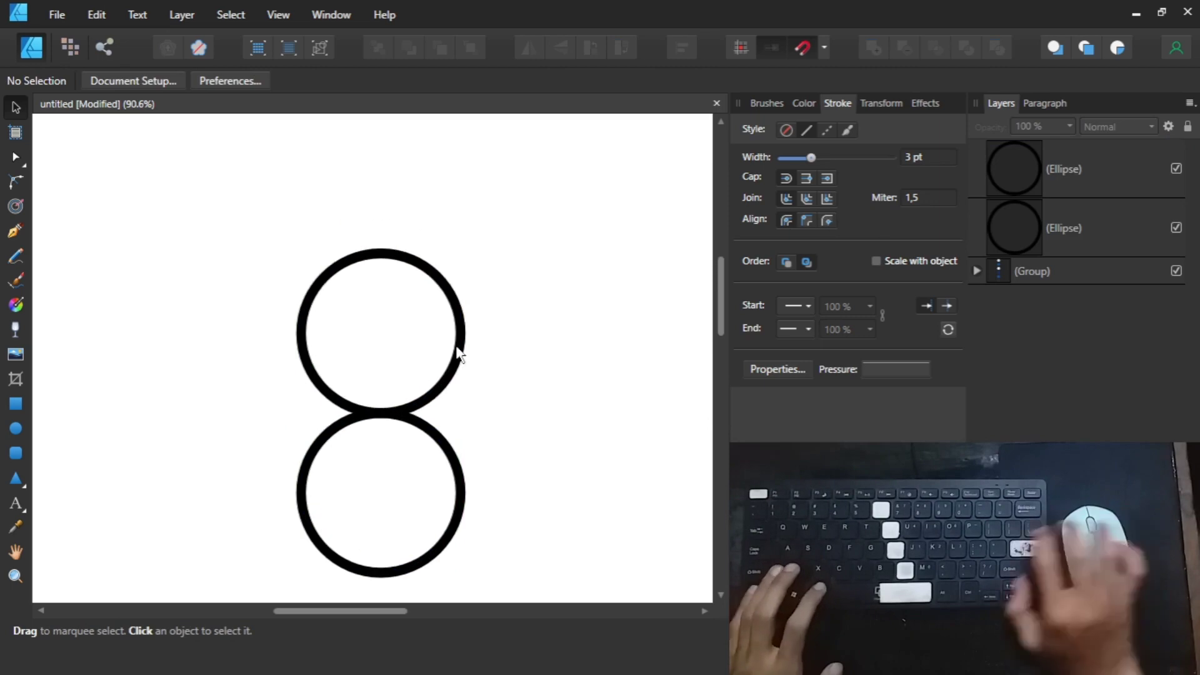
click(458, 350)
key(ctrl+j)
drag(459, 312, 459, 234)
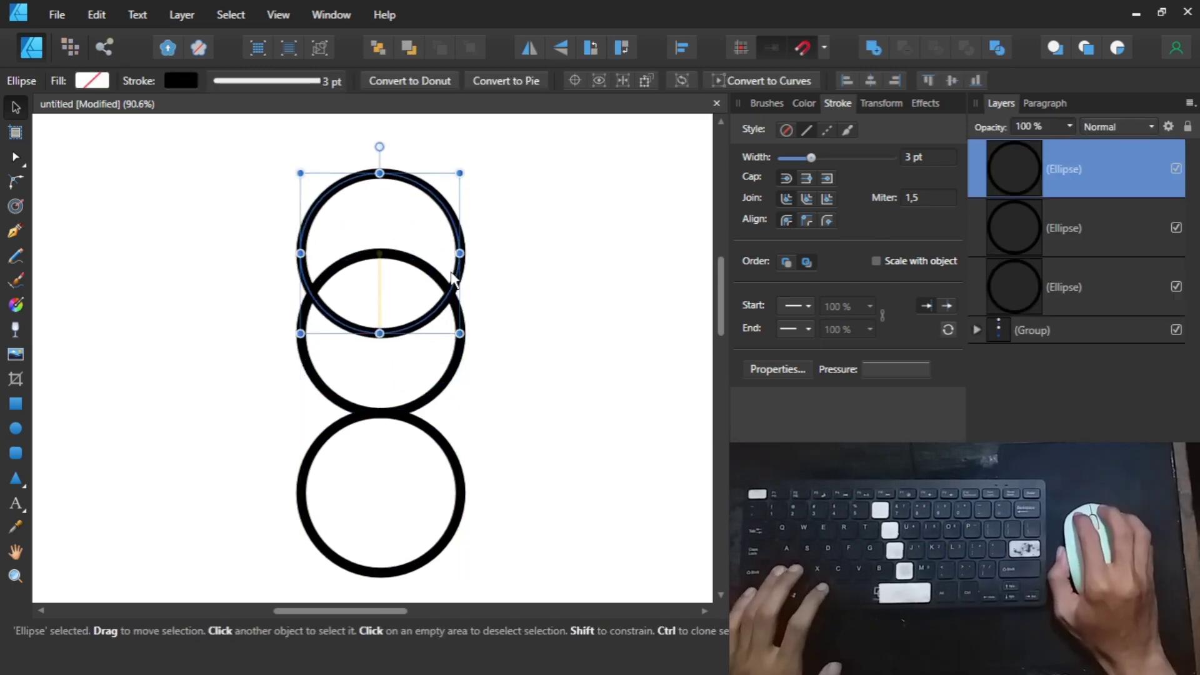
- Draw a horizontal line with the Pen Tool across the middle circle, then delete that circle
click(528, 270)
drag(558, 232, 184, 491)
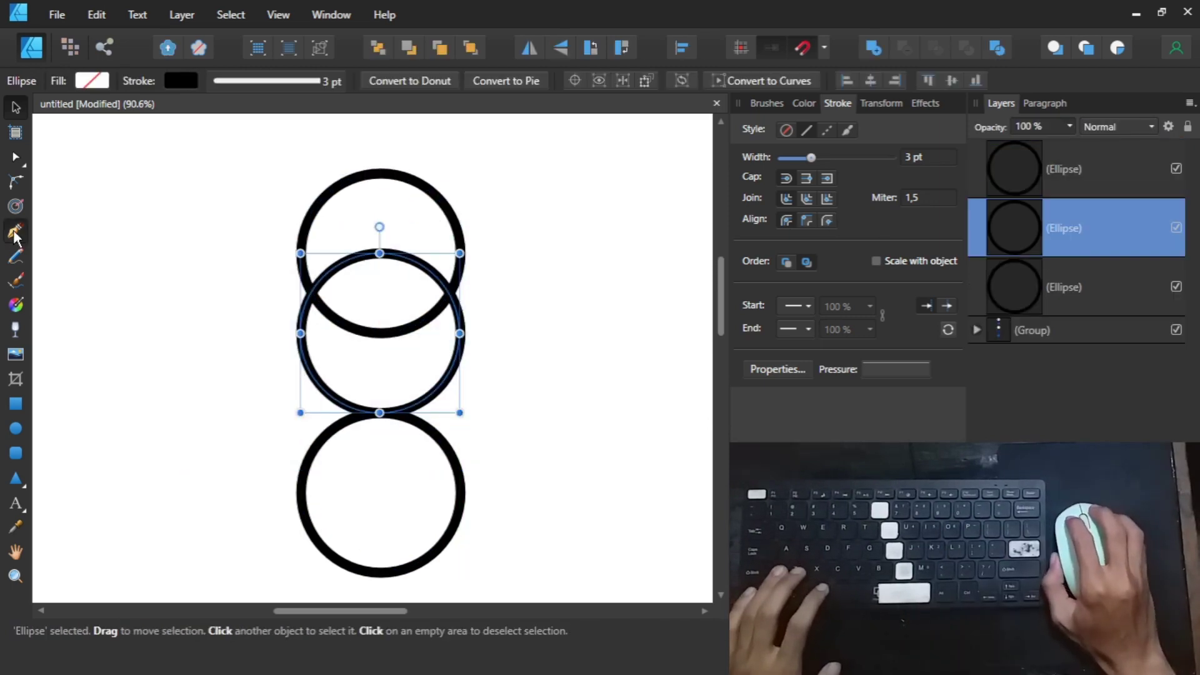
click(14, 233)
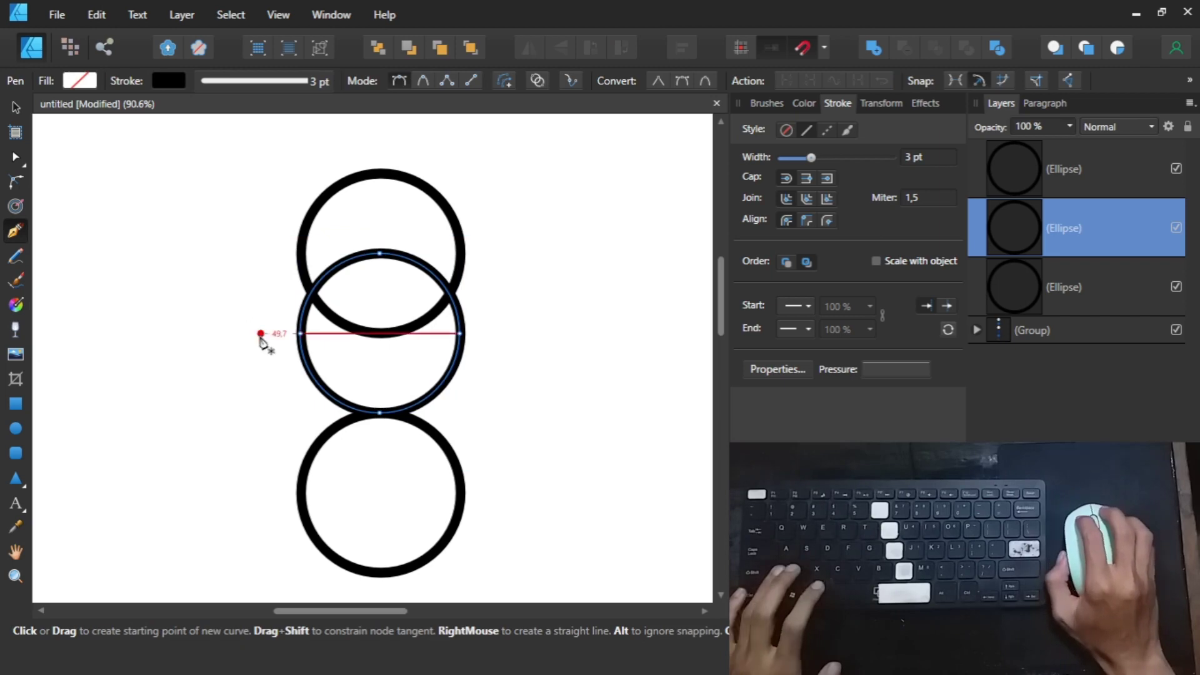
click(584, 333)
key(v)
click(454, 363)
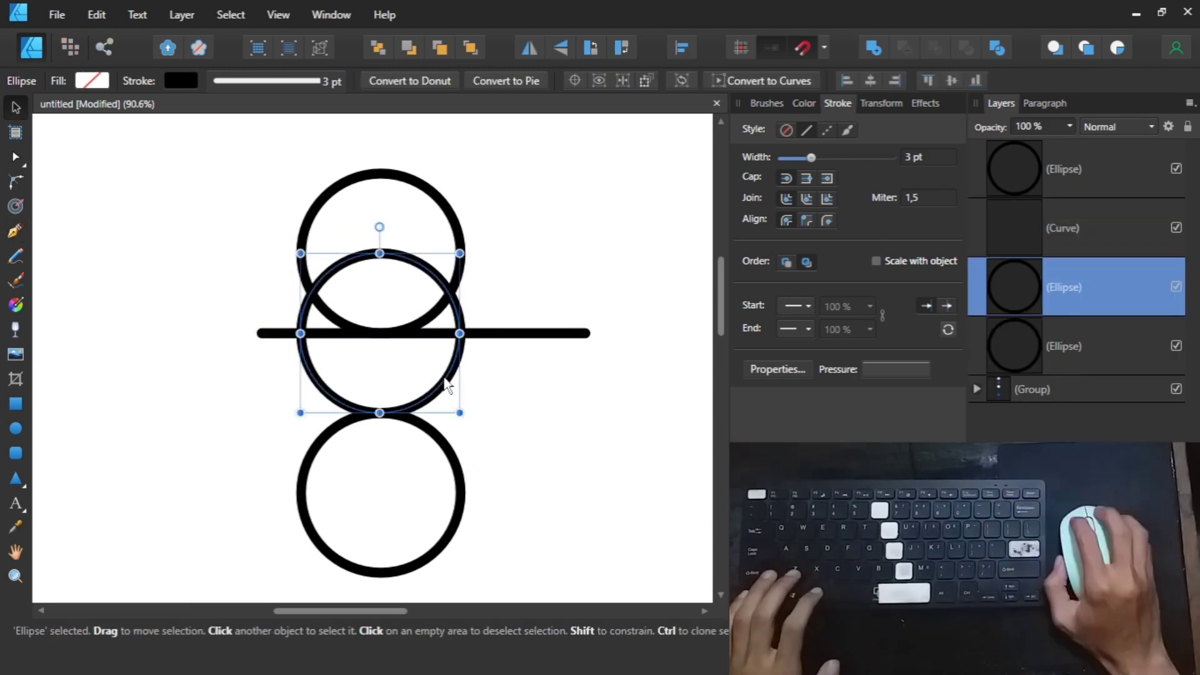
key(Delete)
- Duplicate the bottom circle, stretch the copy into a tall oval, and delete the top circle
key(ctrl+j)
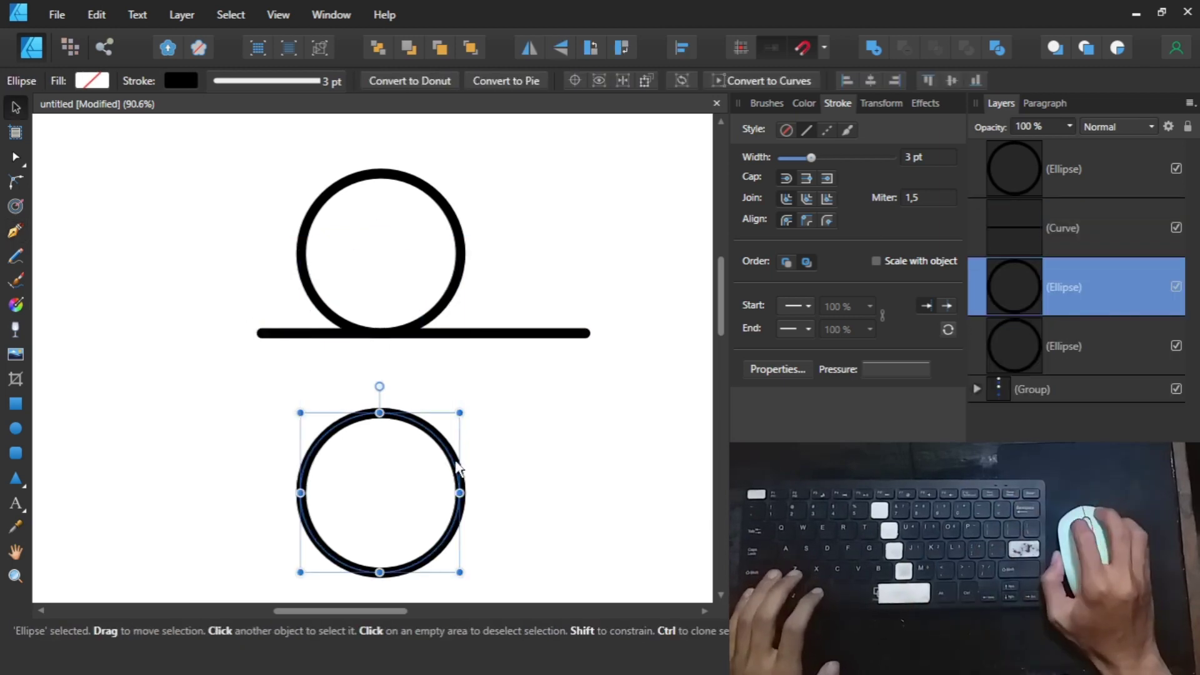
scroll(382, 354, down, 3)
drag(417, 329, 415, 206)
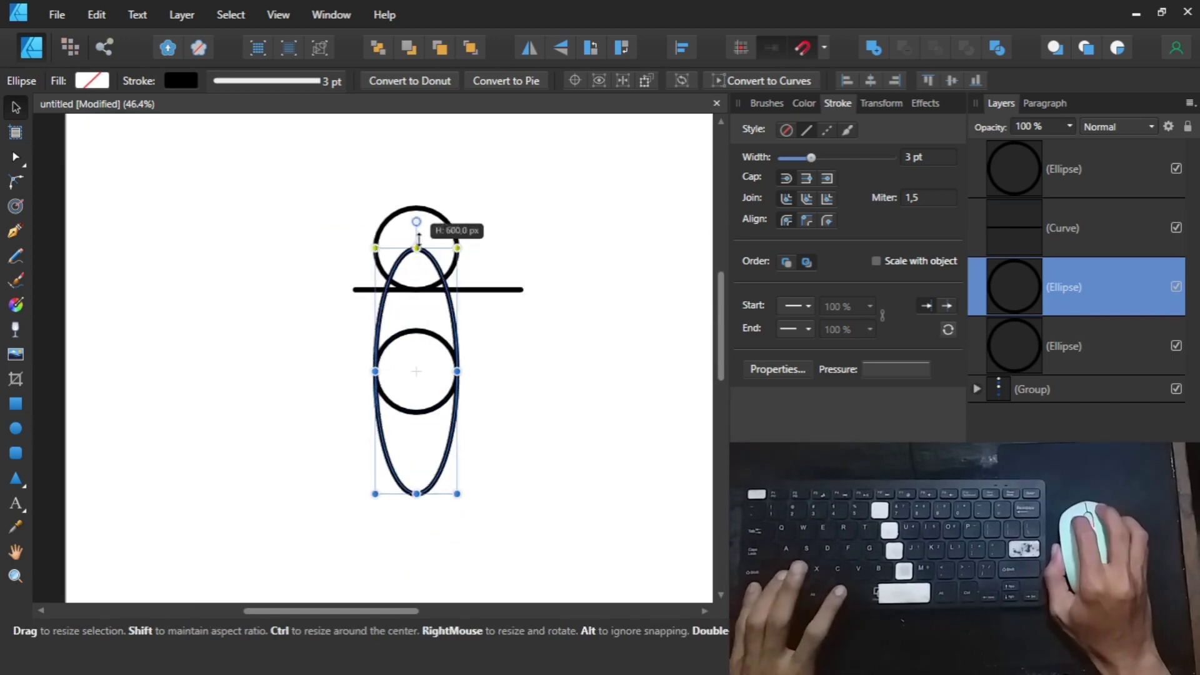
mouse_move(517, 161)
mouse_down()
mouse_move(383, 314)
mouse_move(368, 312)
mouse_up()
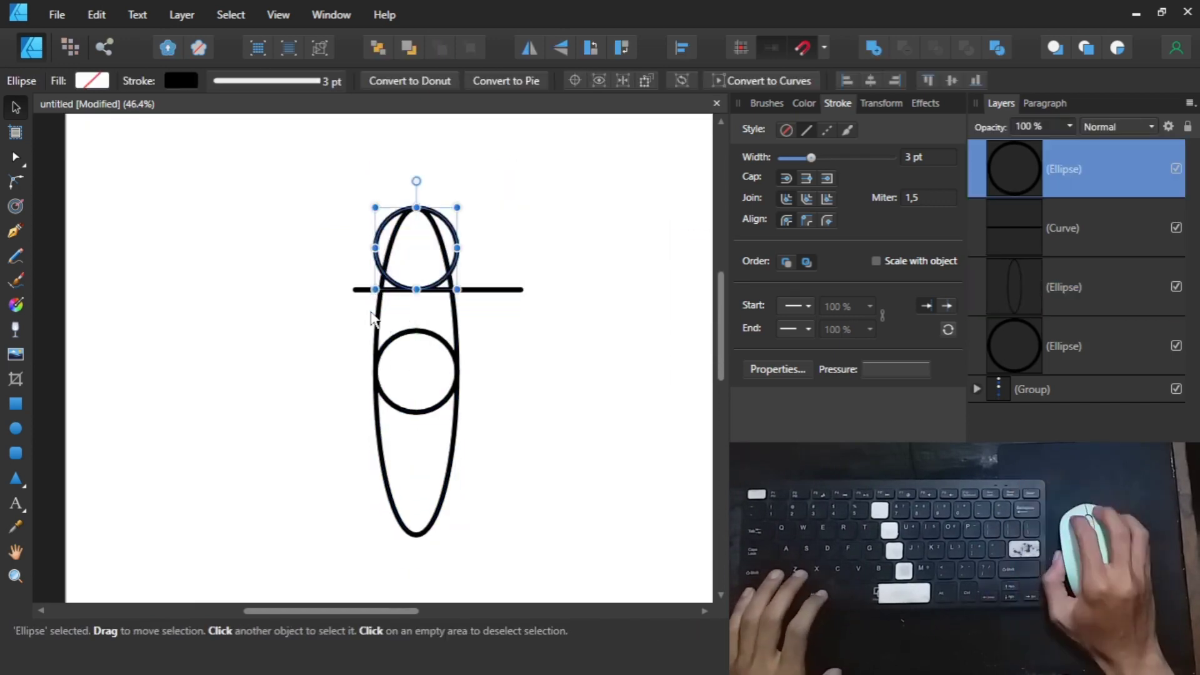
key(Delete)
- Centre-align the line and both ellipses, group them, and centre the group on the page
click(461, 327)
scroll(476, 348, down, 3)
mouse_move(379, 478)
mouse_down()
mouse_move(507, 310)
mouse_move(536, 239)
mouse_move(353, 490)
mouse_up()
click(455, 81)
click(551, 249)
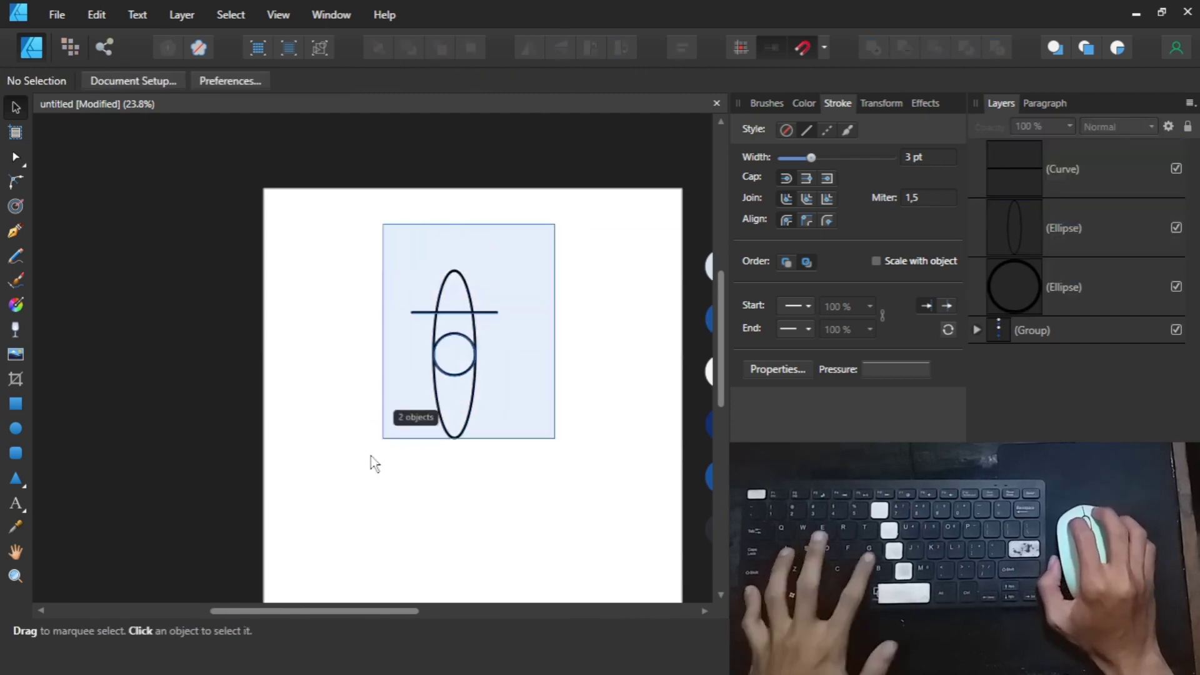
key(ctrl+g)
click(628, 80)
click(547, 250)
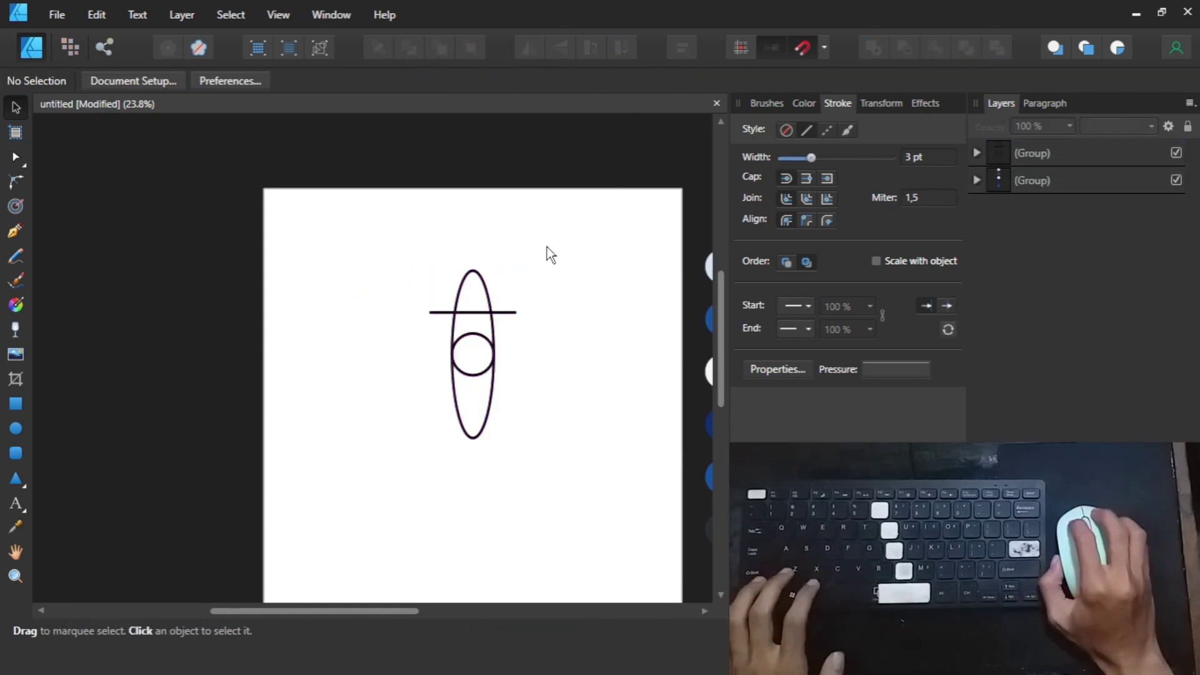
- Ungroup the three shapes again
drag(546, 250, 383, 490)
right_click(503, 370)
click(320, 90)
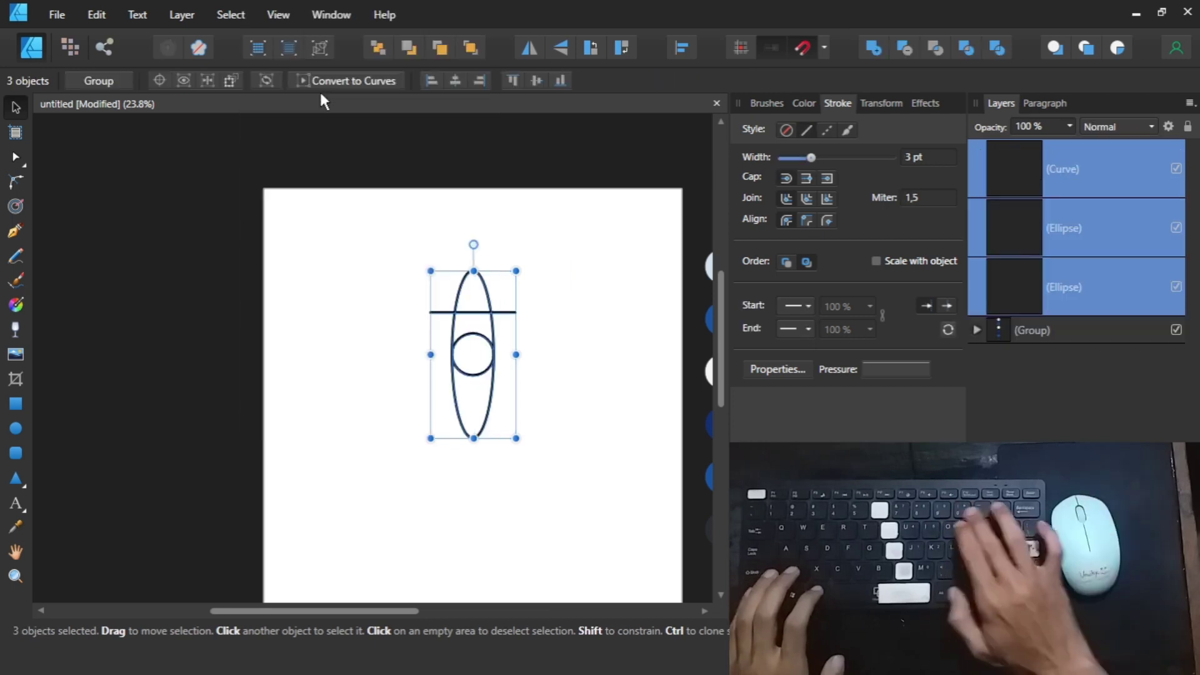
click(457, 267)
click(394, 294)
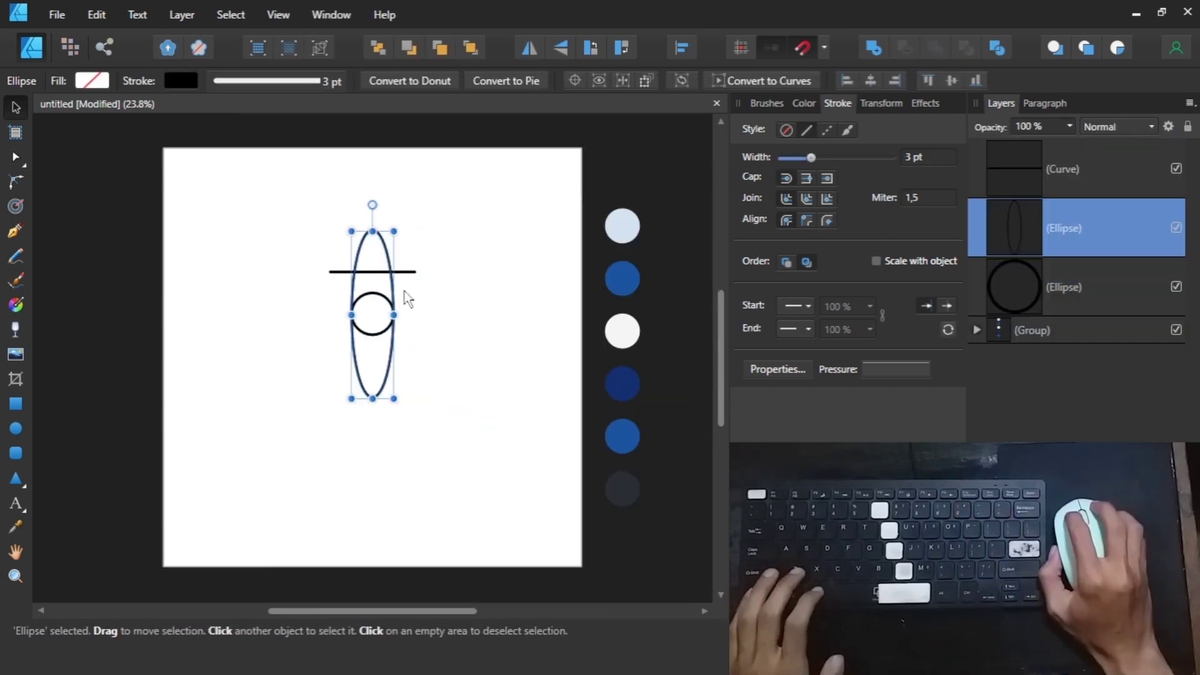
- Set the horizontal line's width to 300 px
click(409, 272)
click(881, 103)
click(907, 133)
text(300)
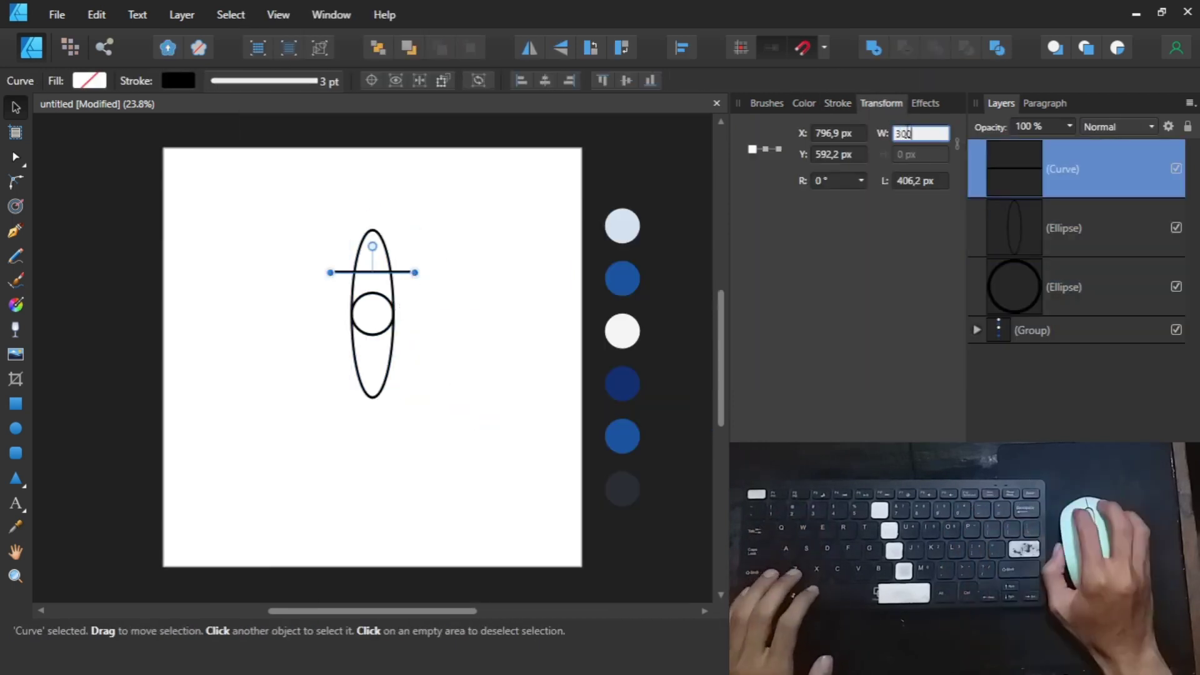
click(496, 200)
- Widen the tall ellipse to about 341.4 px
scroll(391, 283, up, 3)
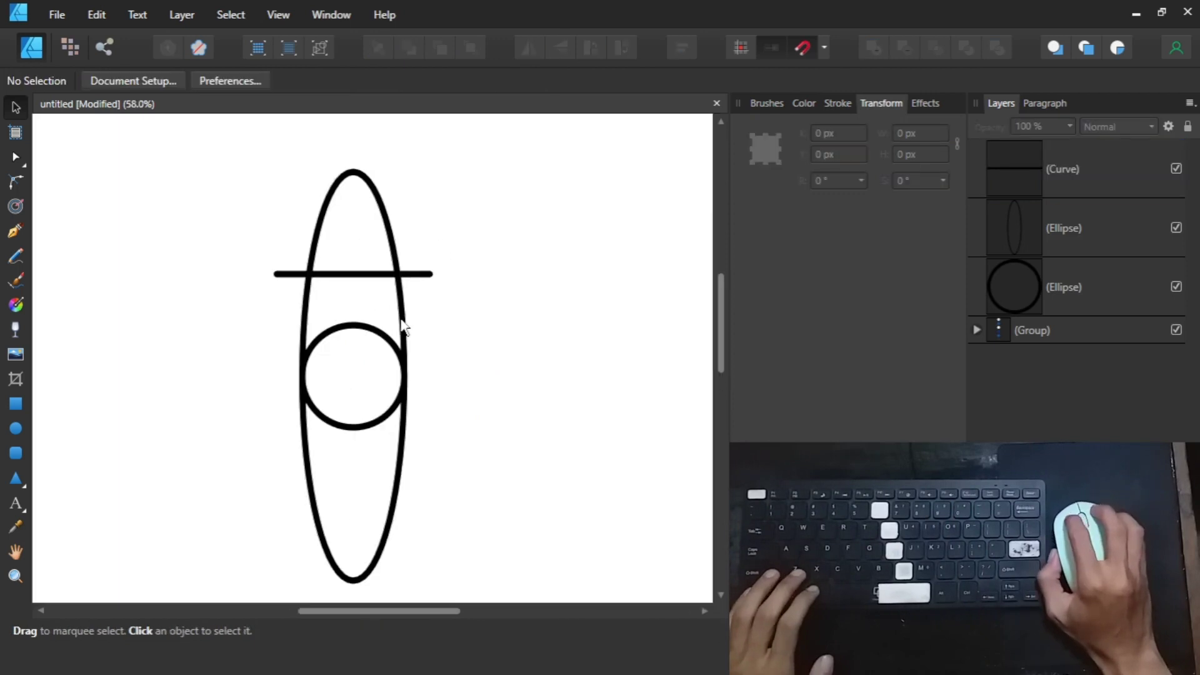
click(413, 366)
drag(415, 375, 442, 381)
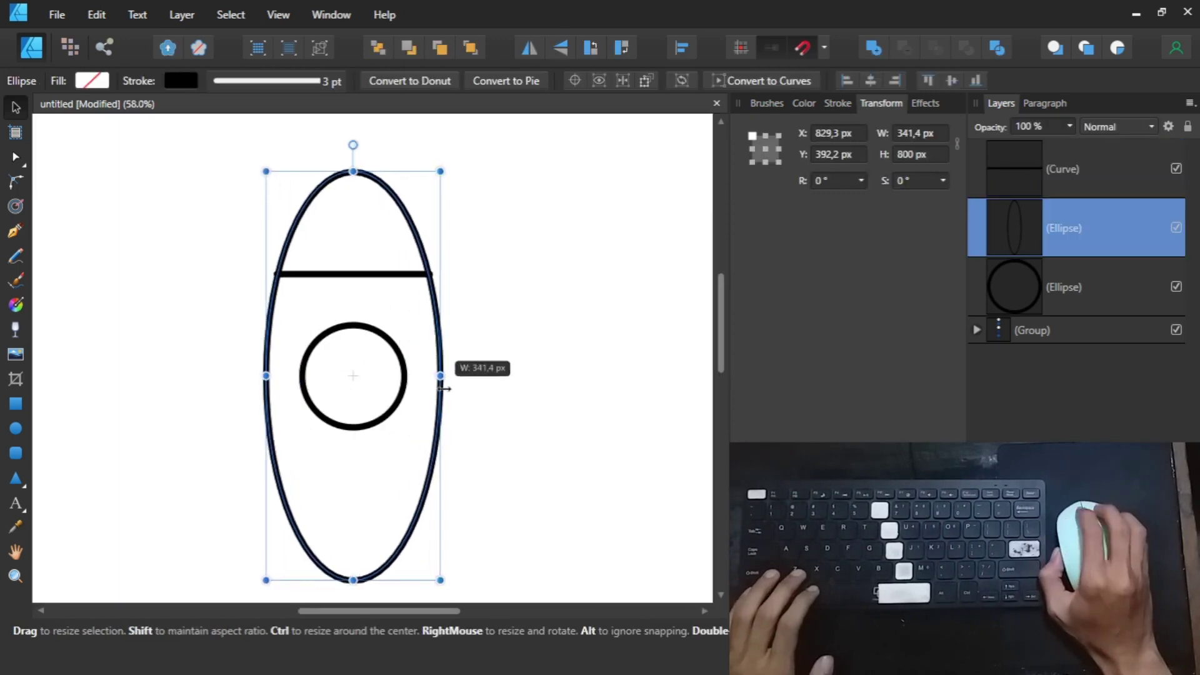
scroll(489, 376, up, 2)
click(489, 376)
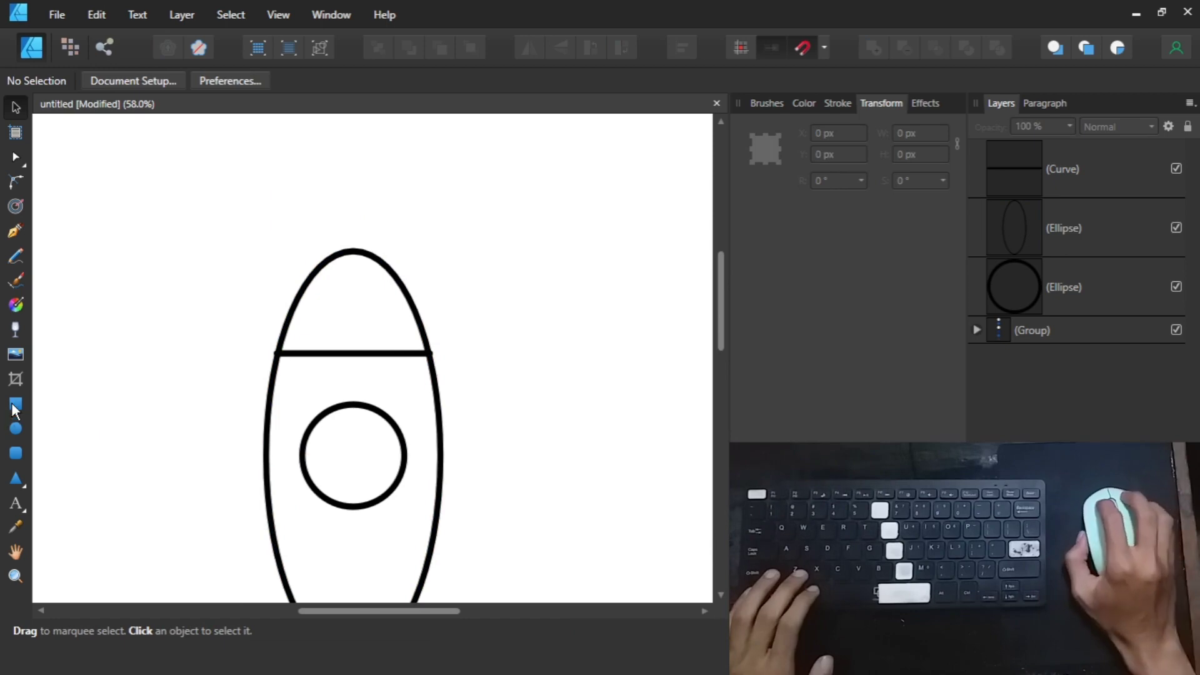
- Draw a rectangle across the top of the body and delete the horizontal cross line
click(16, 404)
drag(143, 353, 530, 166)
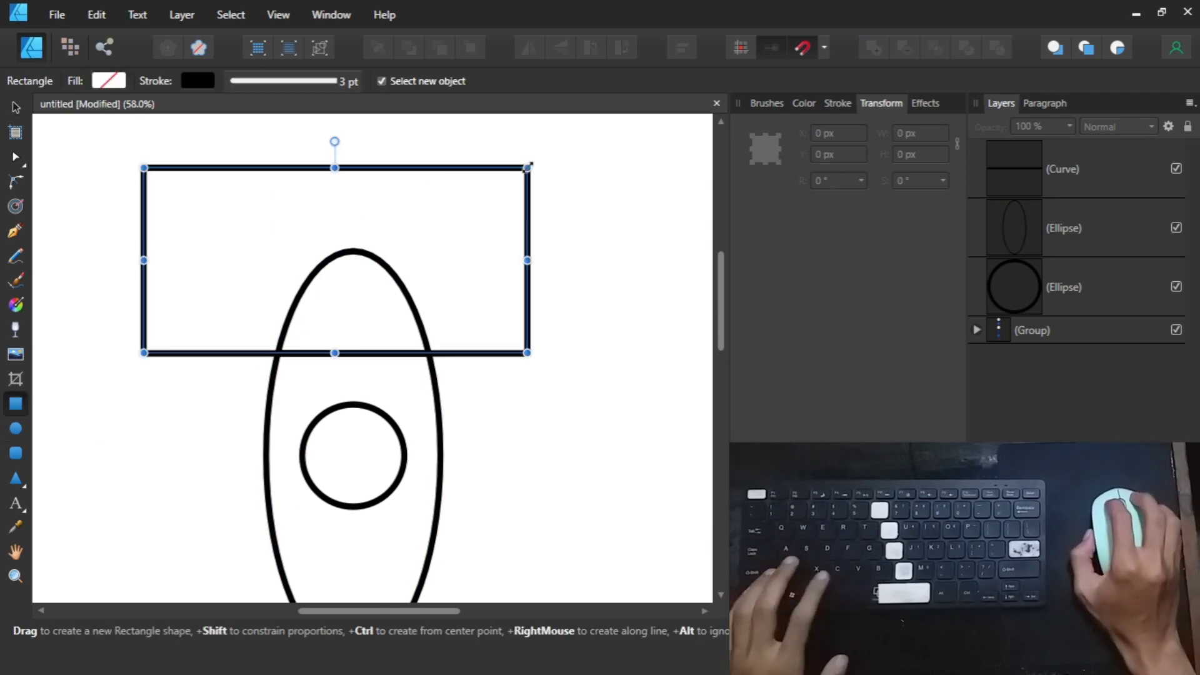
key(v)
click(583, 275)
click(1097, 226)
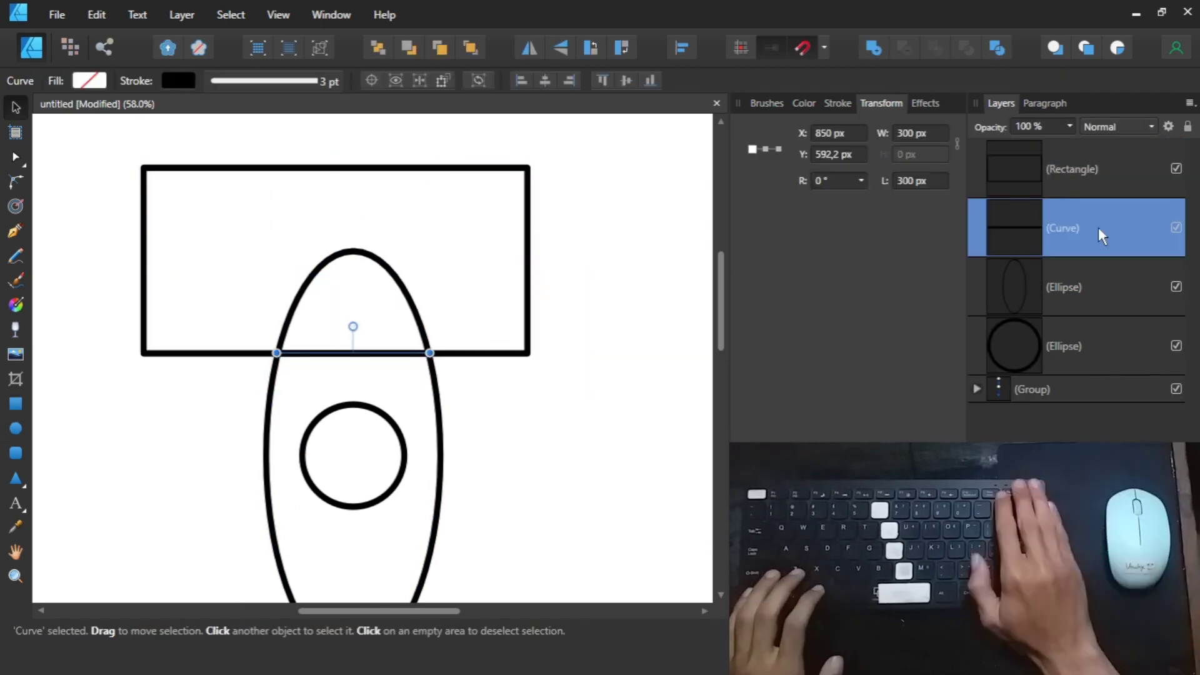
key(Delete)
- Fill the rectangle green, keeping a black outline
click(492, 341)
drag(598, 394, 117, 136)
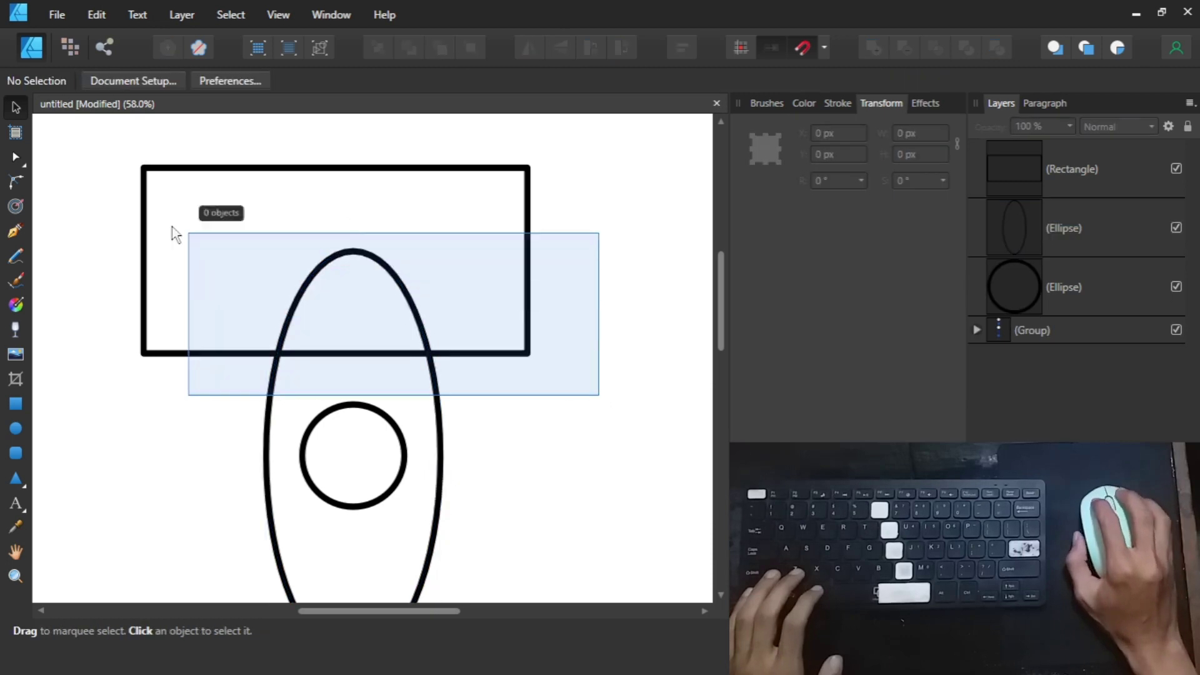
click(802, 275)
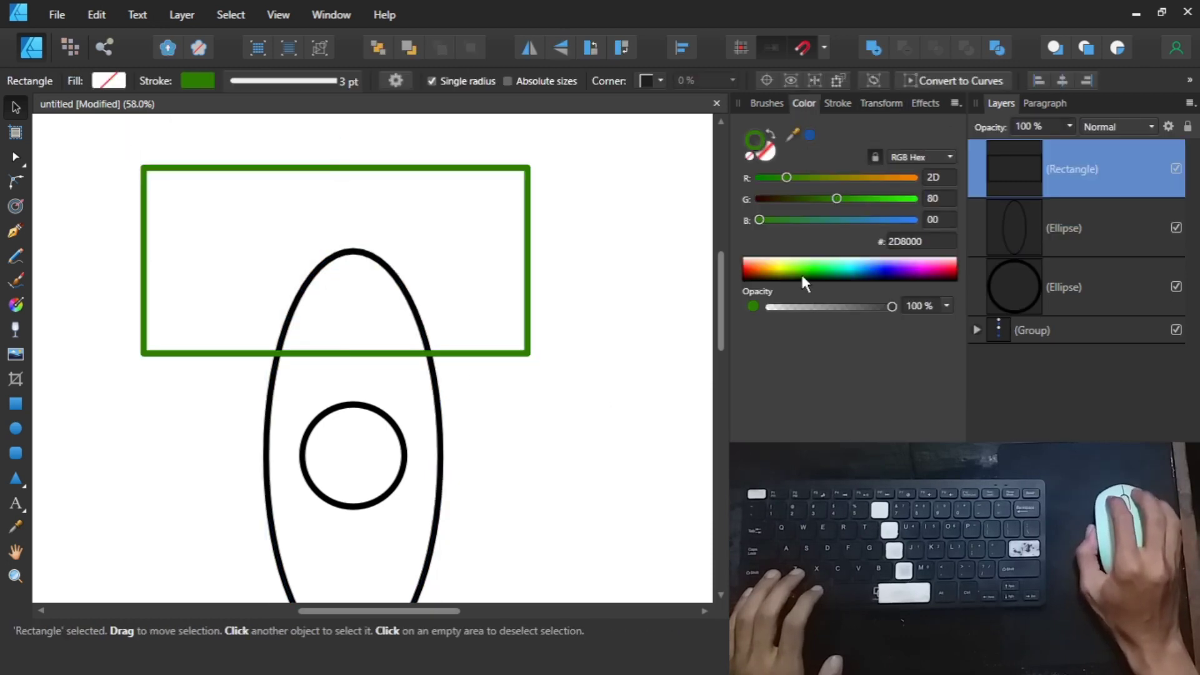
click(791, 280)
click(806, 269)
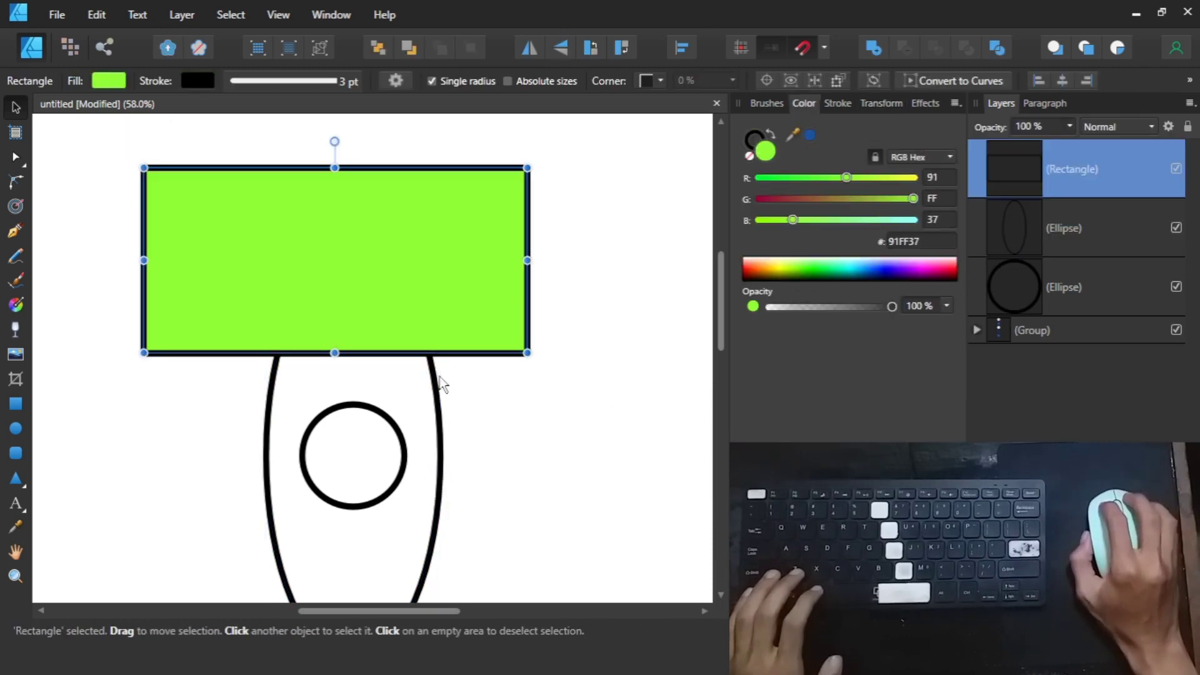
- Fill the body ellipse blue 0004FF, then select it together with the green rectangle
click(440, 379)
click(883, 269)
click(625, 310)
click(473, 319)
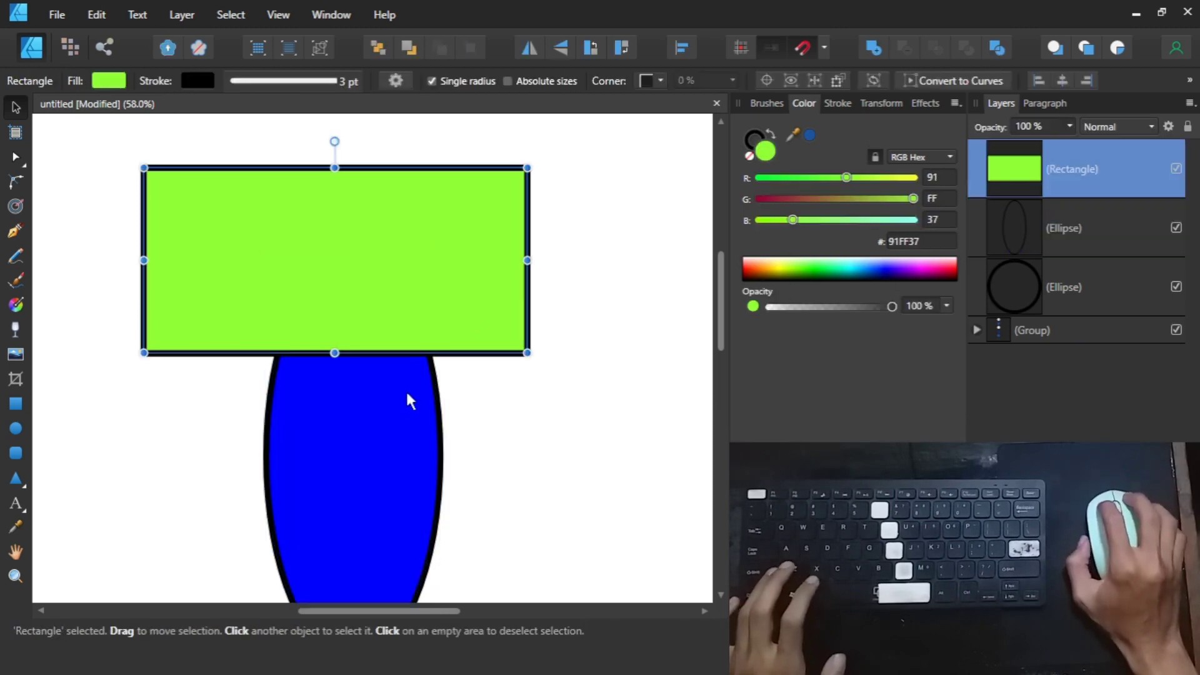
shift+click(407, 397)
- Divide the overlapping shapes and delete the excess outer rectangle piece
click(998, 48)
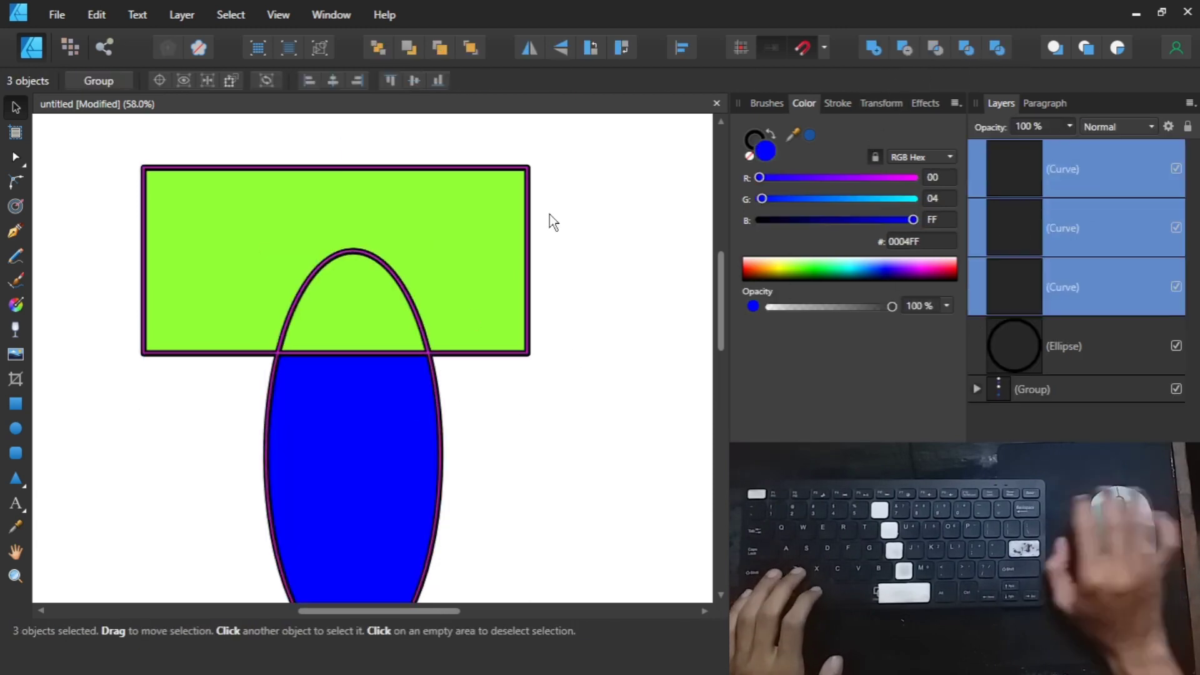
click(455, 242)
key(Delete)
click(477, 270)
mouse_move(375, 300)
mouse_down()
mouse_move(477, 267)
mouse_move(377, 302)
mouse_move(474, 283)
mouse_move(374, 326)
mouse_up()
- Merge the lower green piece into the blue body with Add
click(369, 323)
shift+click(404, 399)
click(873, 48)
- Check the shapes in outline view, then return to normal view and select the blue body
scroll(381, 312, up, 3)
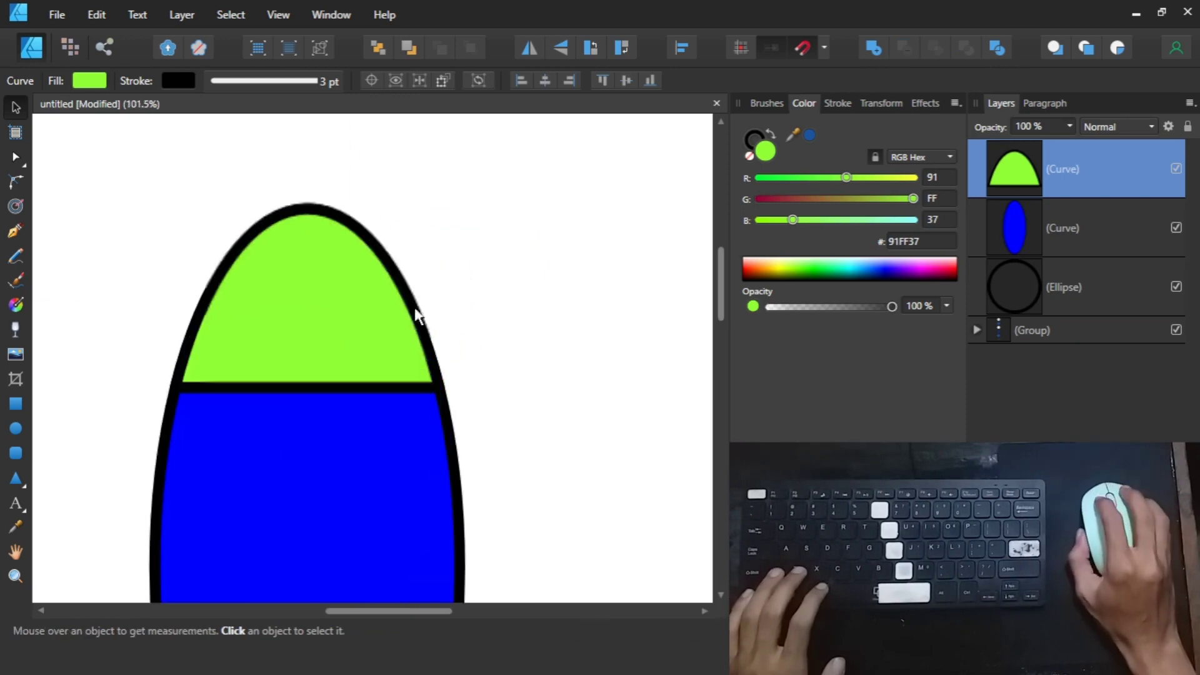
scroll(415, 308, up, 1)
click(316, 46)
click(580, 135)
click(320, 48)
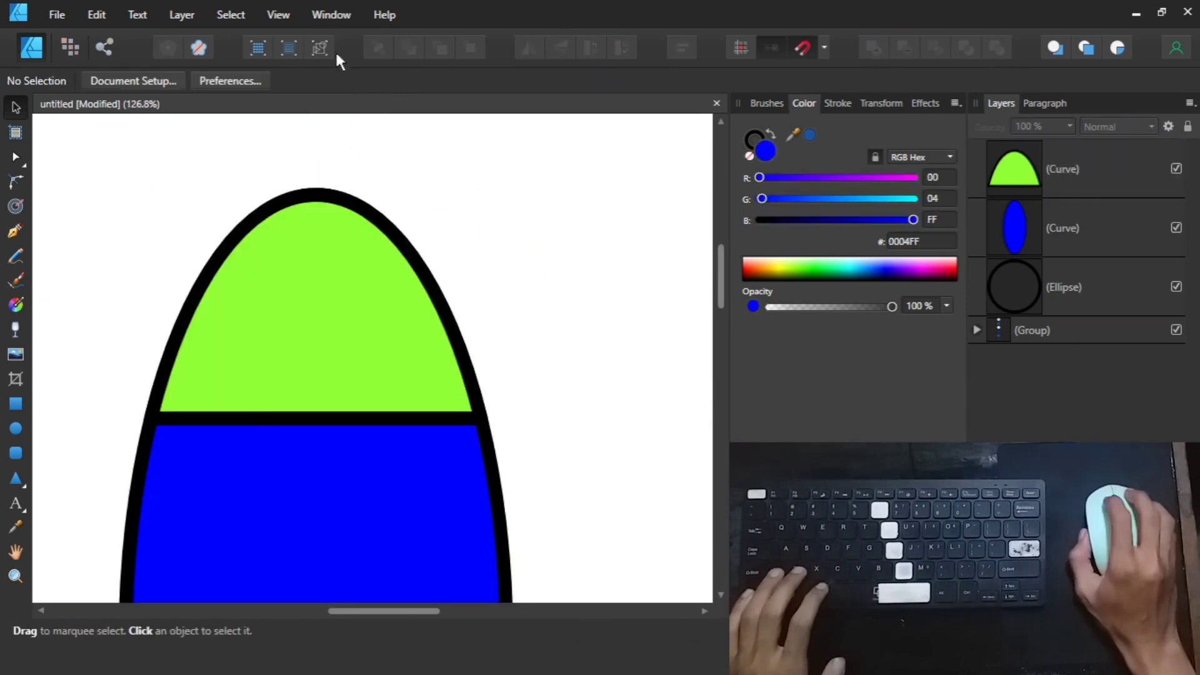
scroll(445, 278, down, 3)
click(427, 439)
- Bring the porthole circle in front of the body and fill it yellow FDFF37
click(1055, 294)
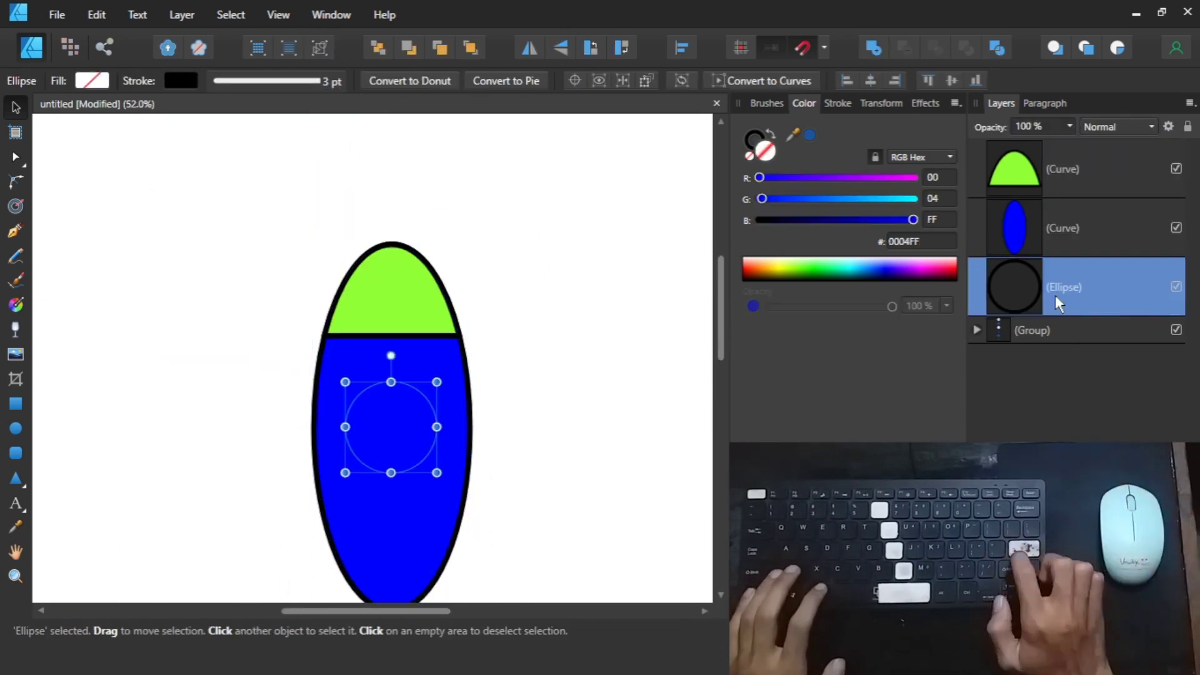
key(ctrl+])
click(518, 431)
scroll(339, 426, up, 3)
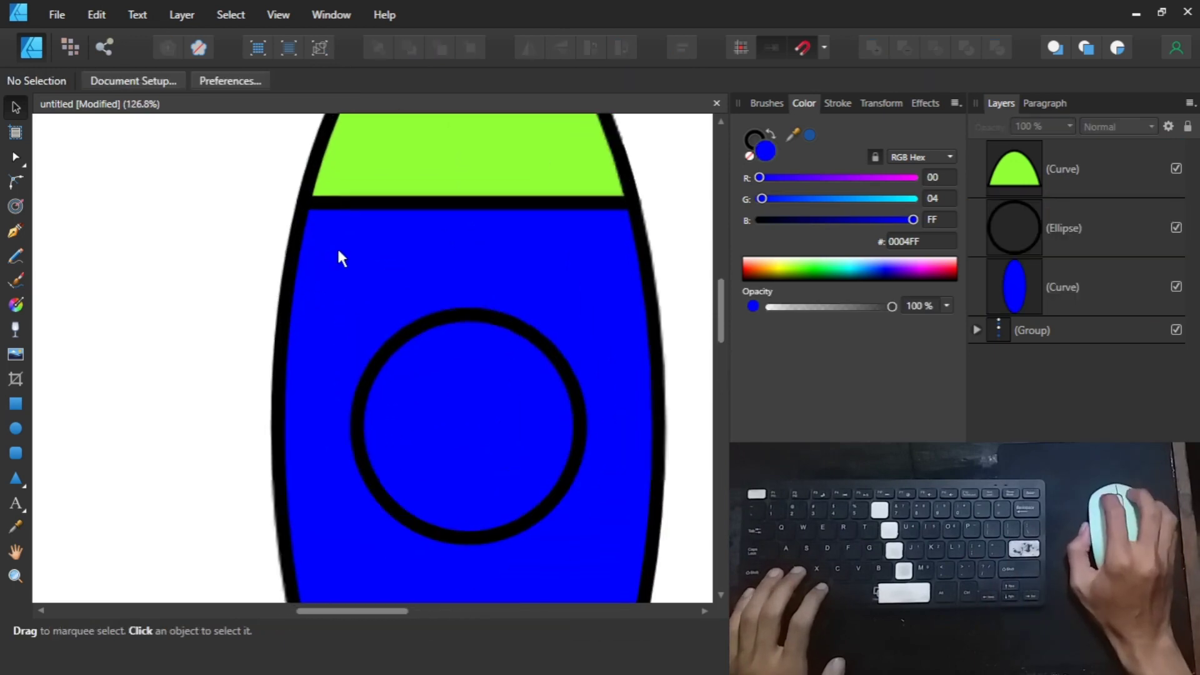
click(543, 350)
click(778, 267)
key(ctrl+d)
scroll(602, 339, down, 3)
- Set the blue rocket body's width to 400 px
drag(602, 339, 416, 346)
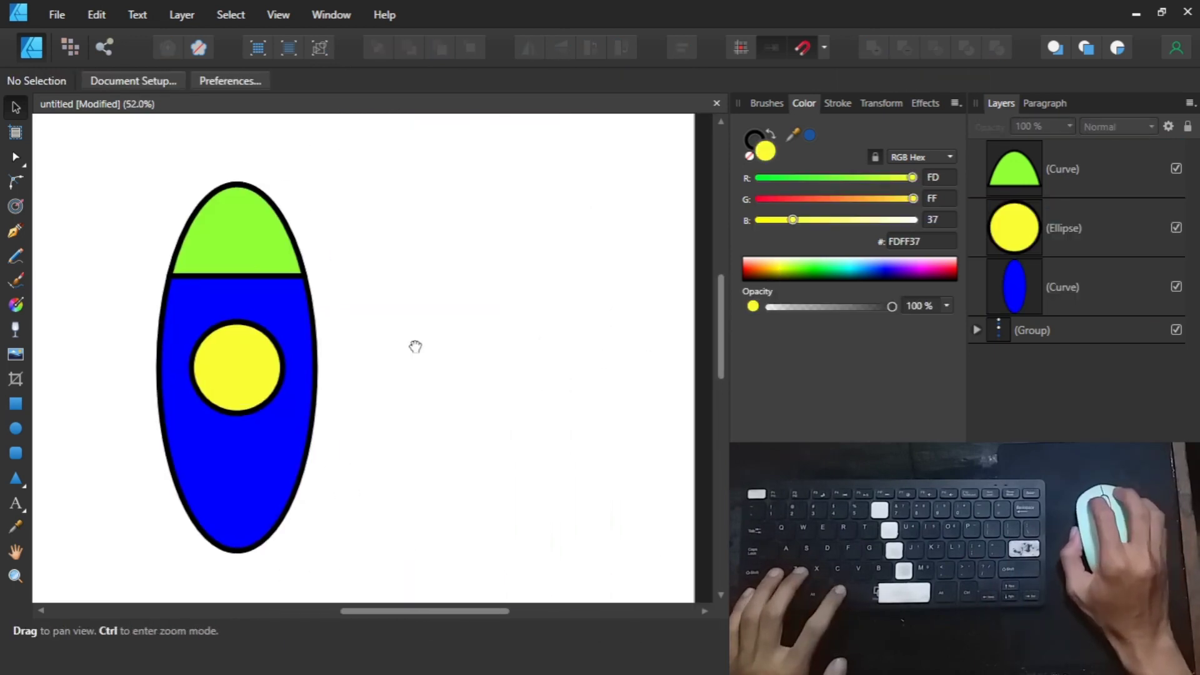
click(187, 394)
click(879, 103)
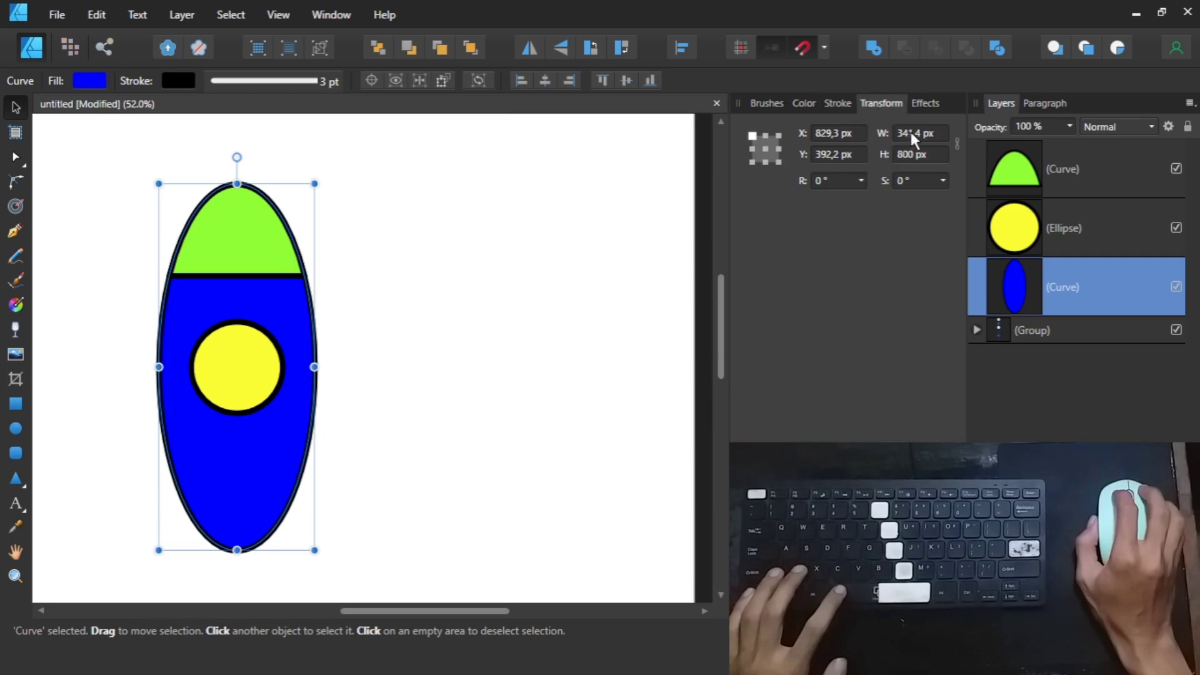
click(917, 134)
text(400)
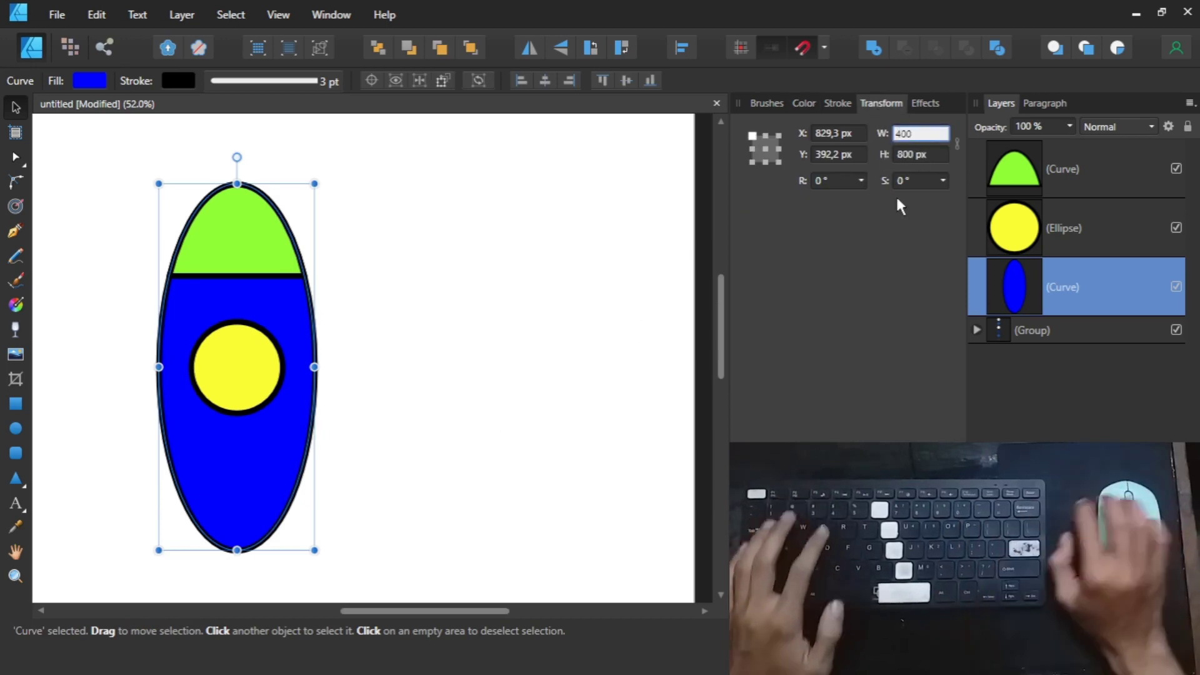
key(Return)
click(481, 323)
scroll(241, 348, up, 2)
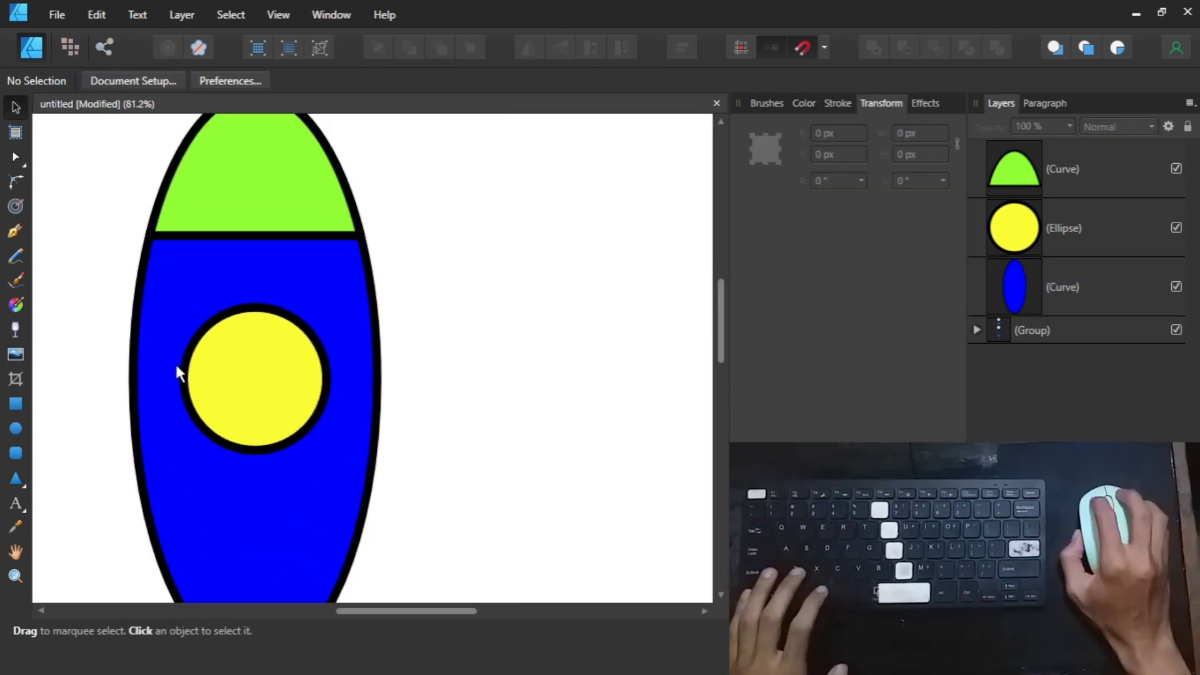
- Draw a 670 px tall rectangle and position it over the blue body's rounded bottom
click(15, 405)
scroll(472, 343, down, 2)
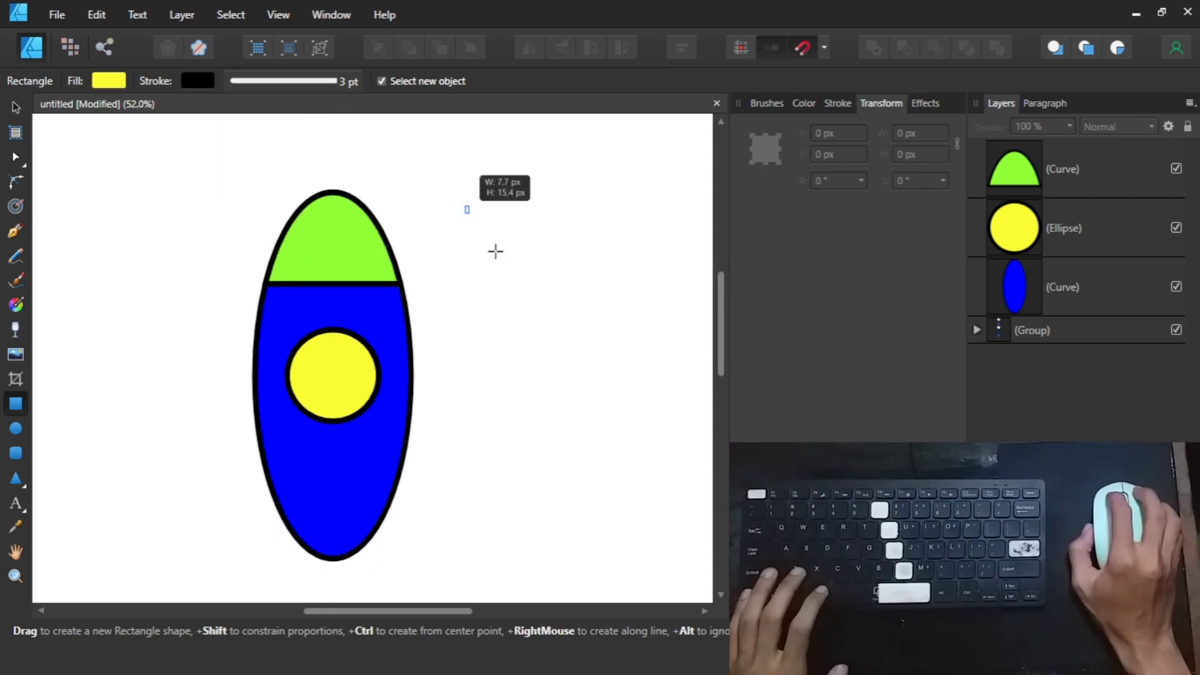
drag(496, 252, 551, 329)
double_click(907, 155)
text(67)
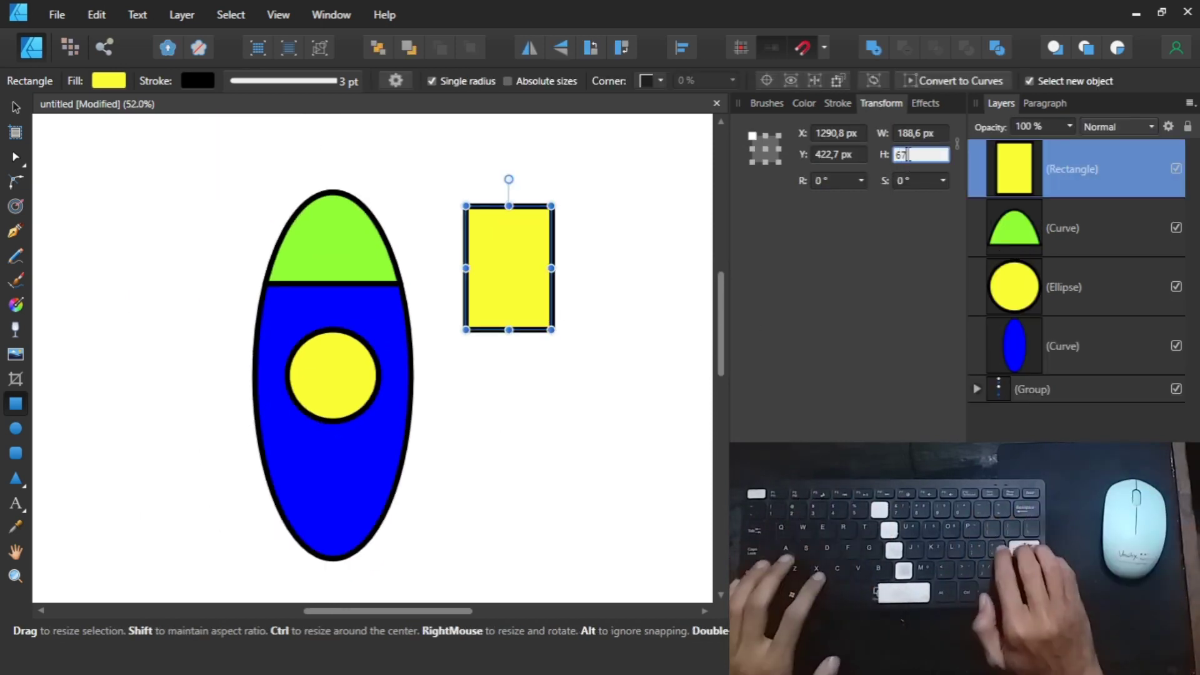
text(0)
key(Return)
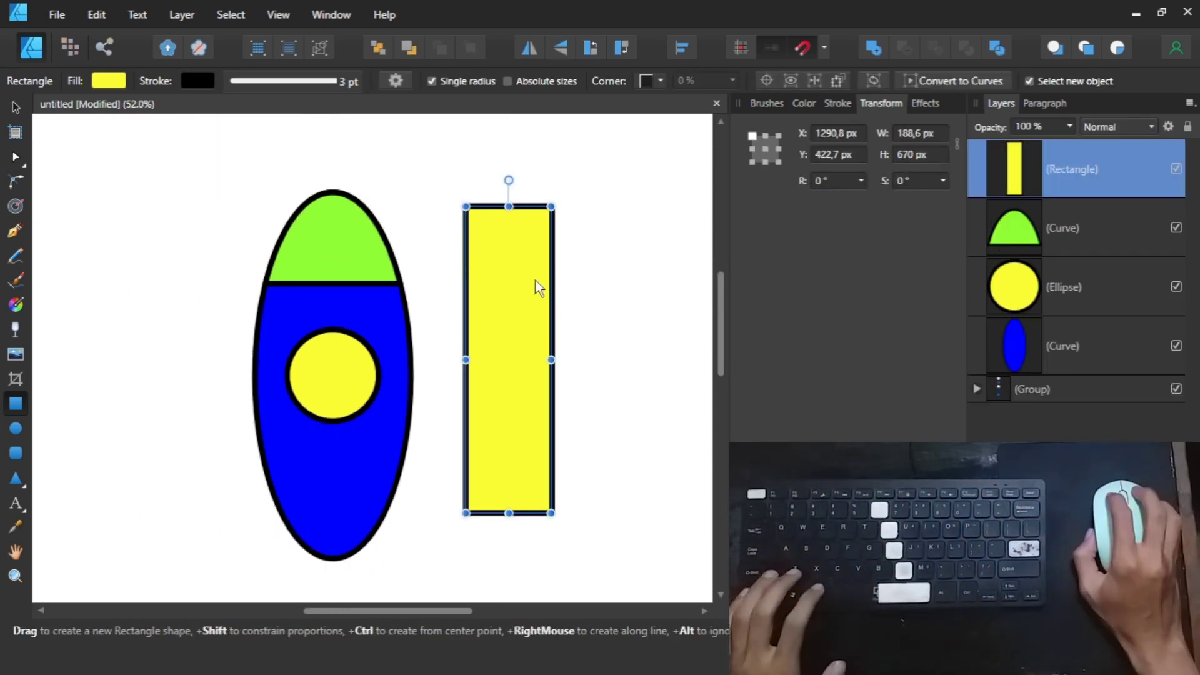
key(v)
drag(534, 281, 528, 267)
drag(505, 195, 505, 576)
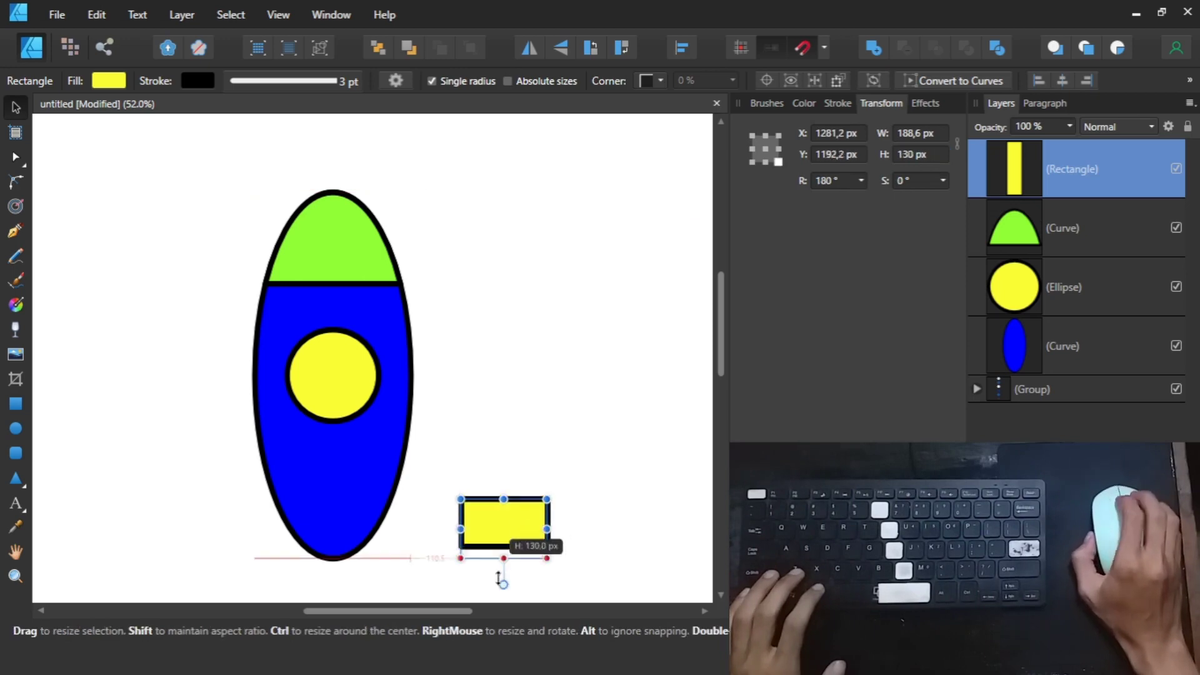
scroll(512, 485, down, 3)
drag(460, 456, 139, 484)
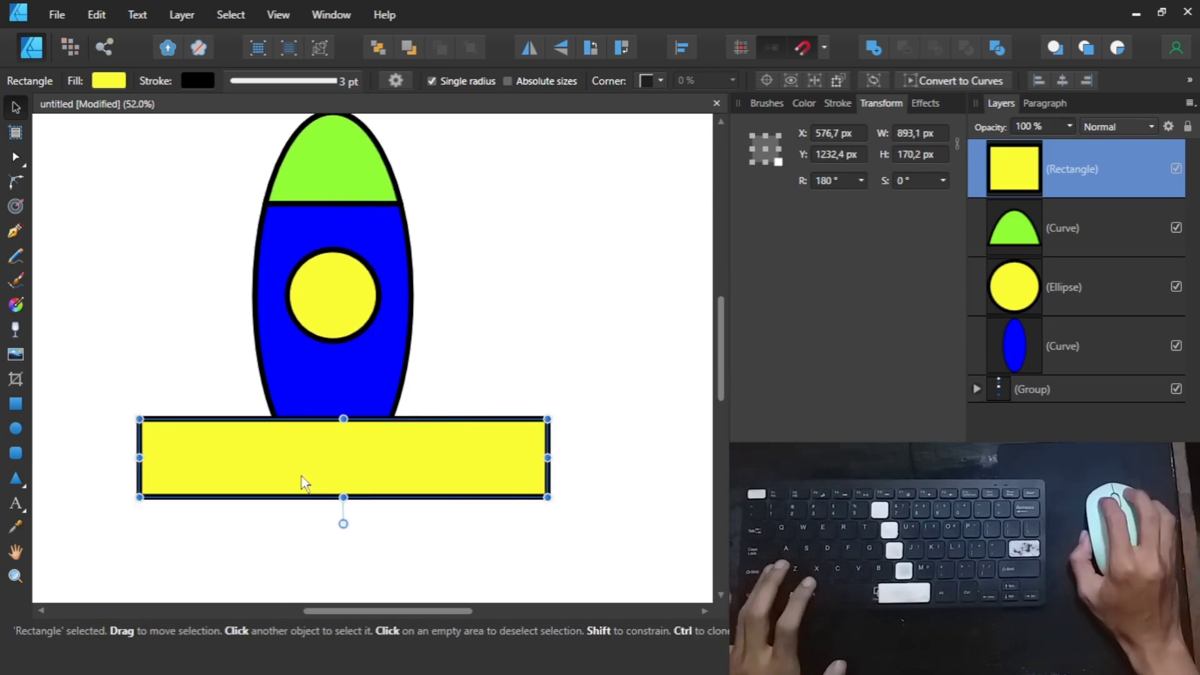
- Subtract the rectangle from the blue body and send the body to the back
shift+click(365, 387)
click(904, 48)
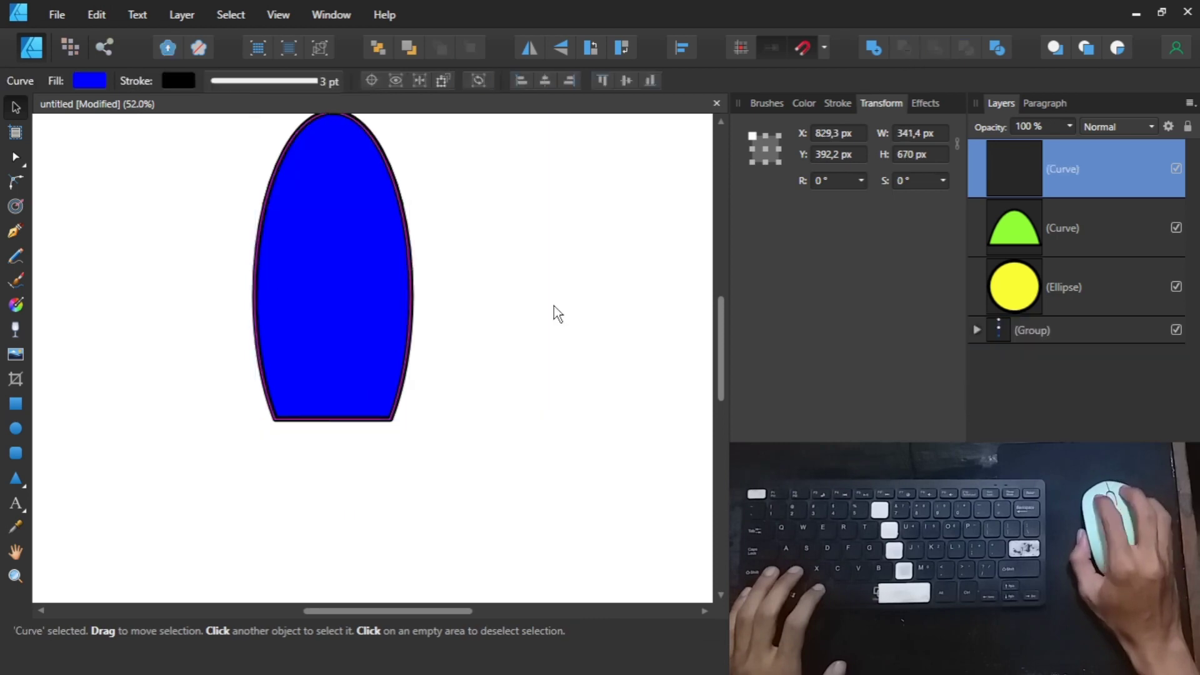
click(554, 306)
click(323, 344)
key(ctrl+shift+bracketleft)
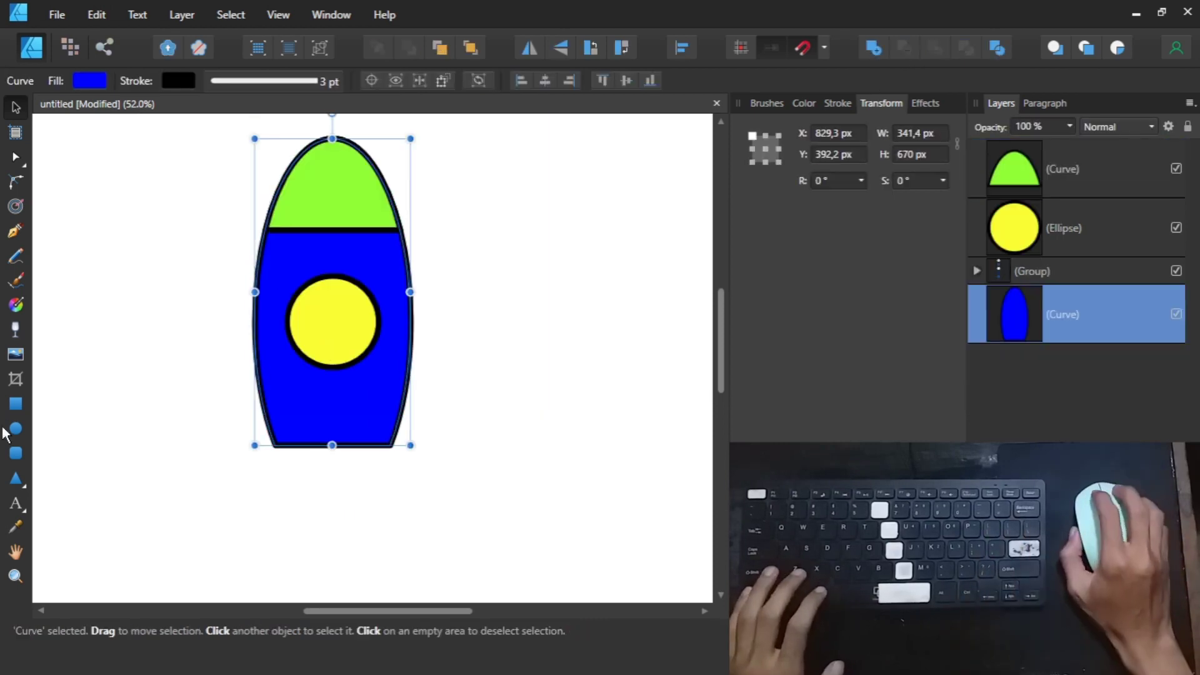
click(16, 403)
- Draw a yellow base rectangle under the rocket, about 444 px wide and 80 px tall
scroll(242, 495, up, 5)
drag(226, 377, 465, 498)
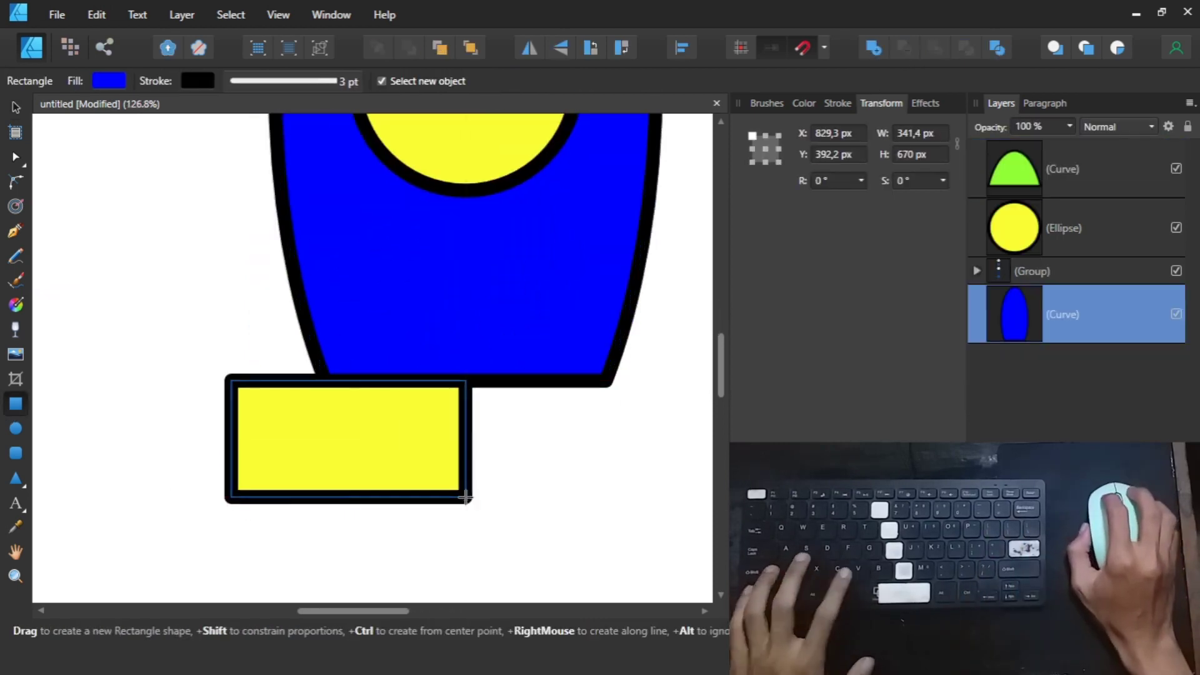
key(v)
scroll(383, 478, down, 3)
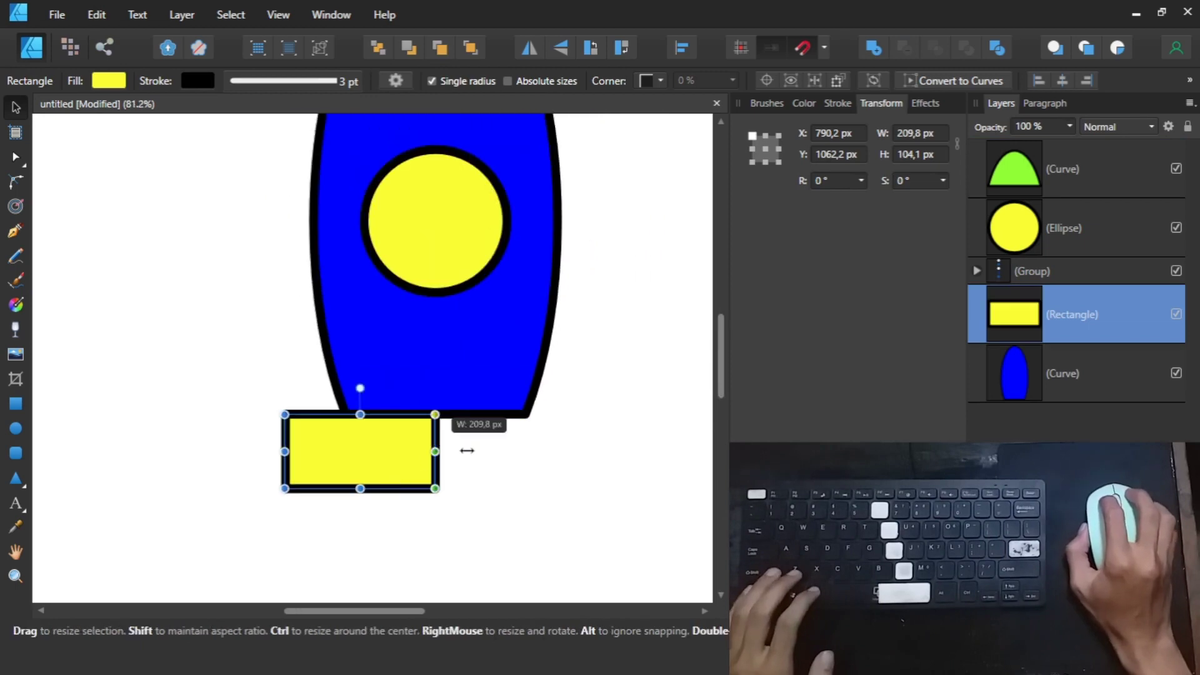
drag(466, 450, 603, 450)
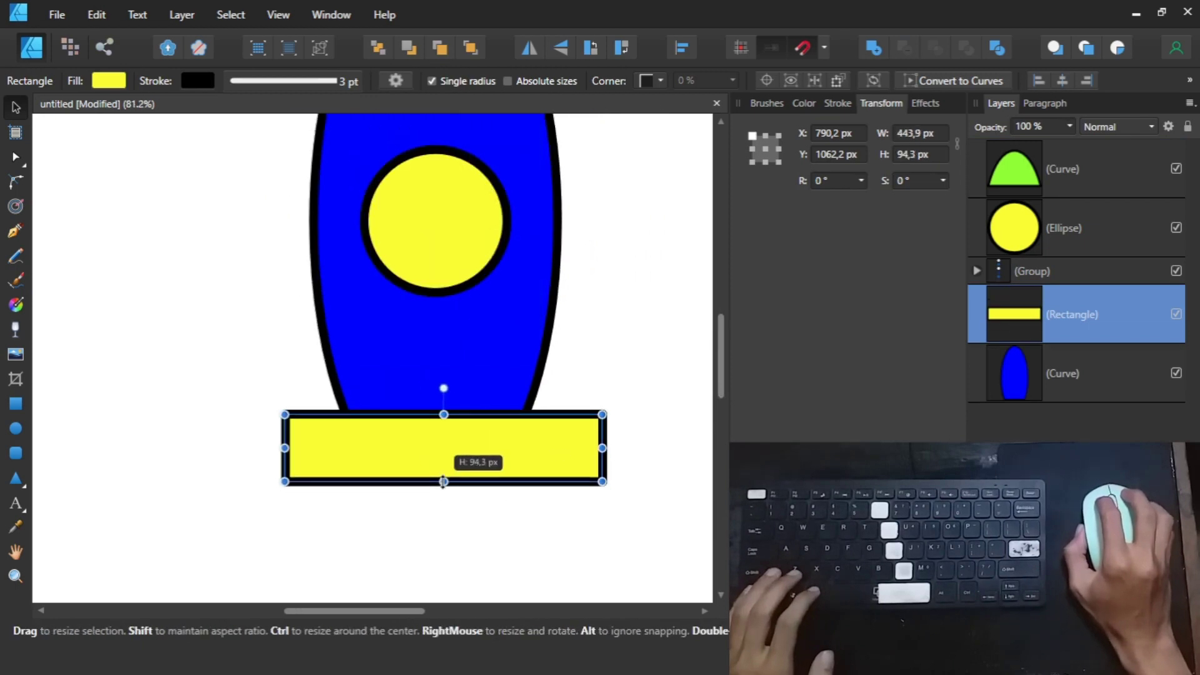
drag(443, 478, 443, 480)
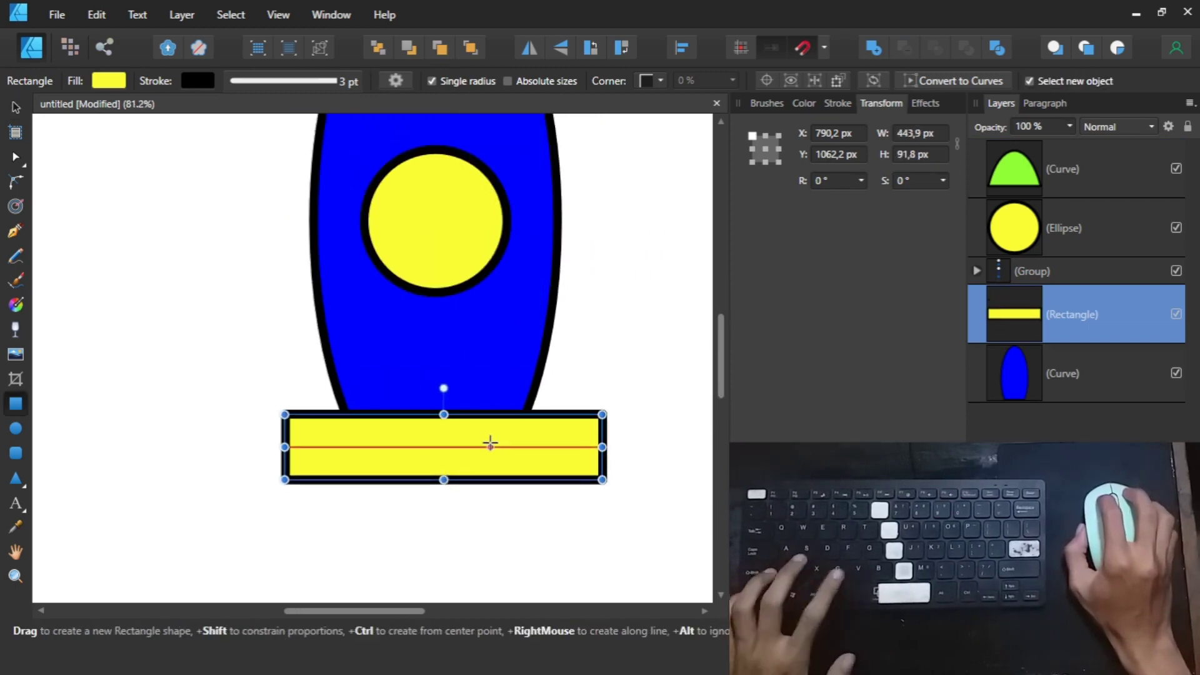
click(681, 48)
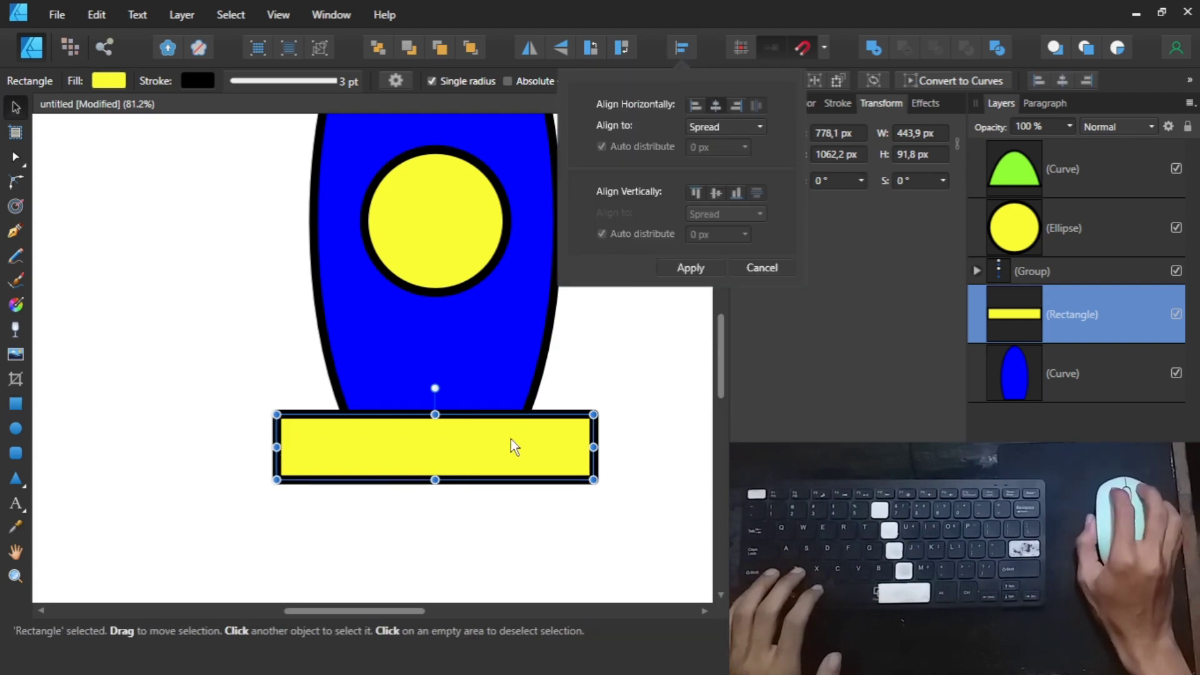
click(904, 154)
text(80)
key(Return)
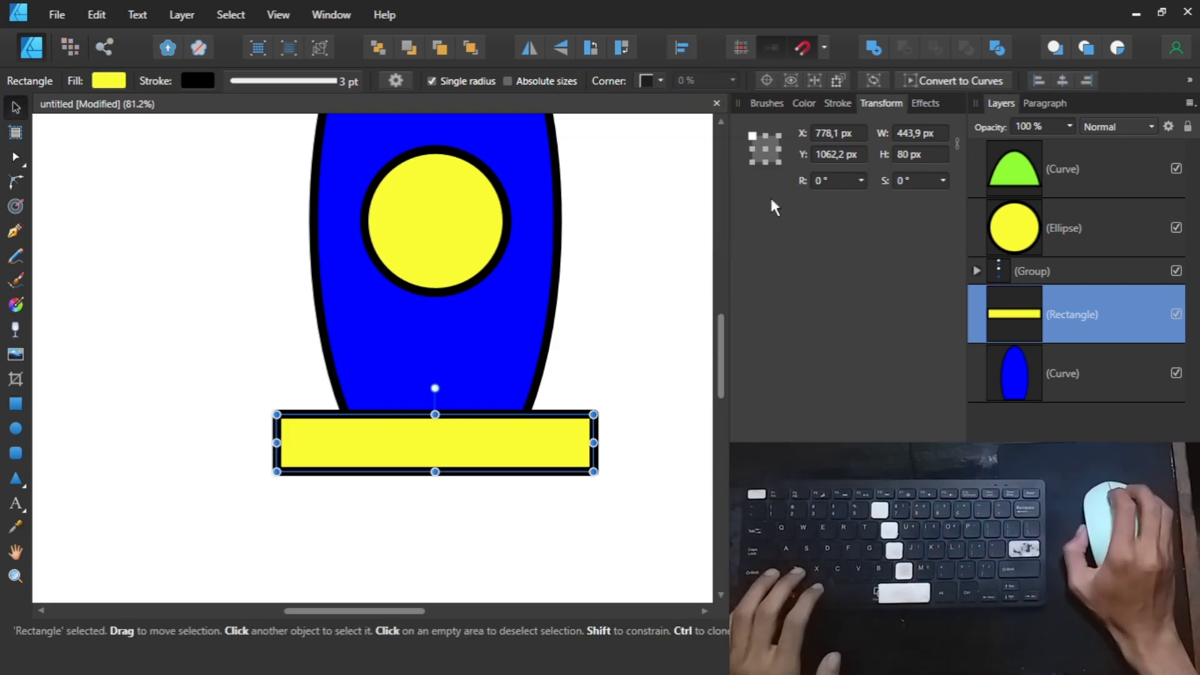
- Narrow the yellow band to 341.4 px around its centre and duplicate it
scroll(454, 446, up, 2)
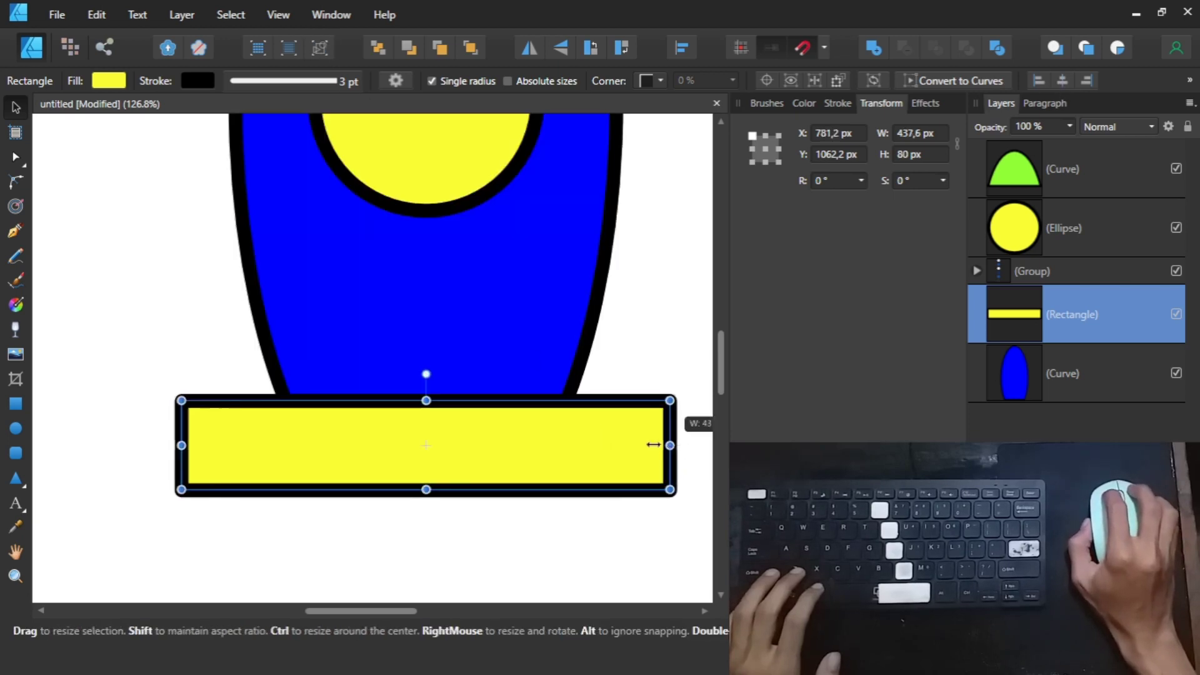
drag(653, 444, 624, 445)
scroll(647, 435, down, 1)
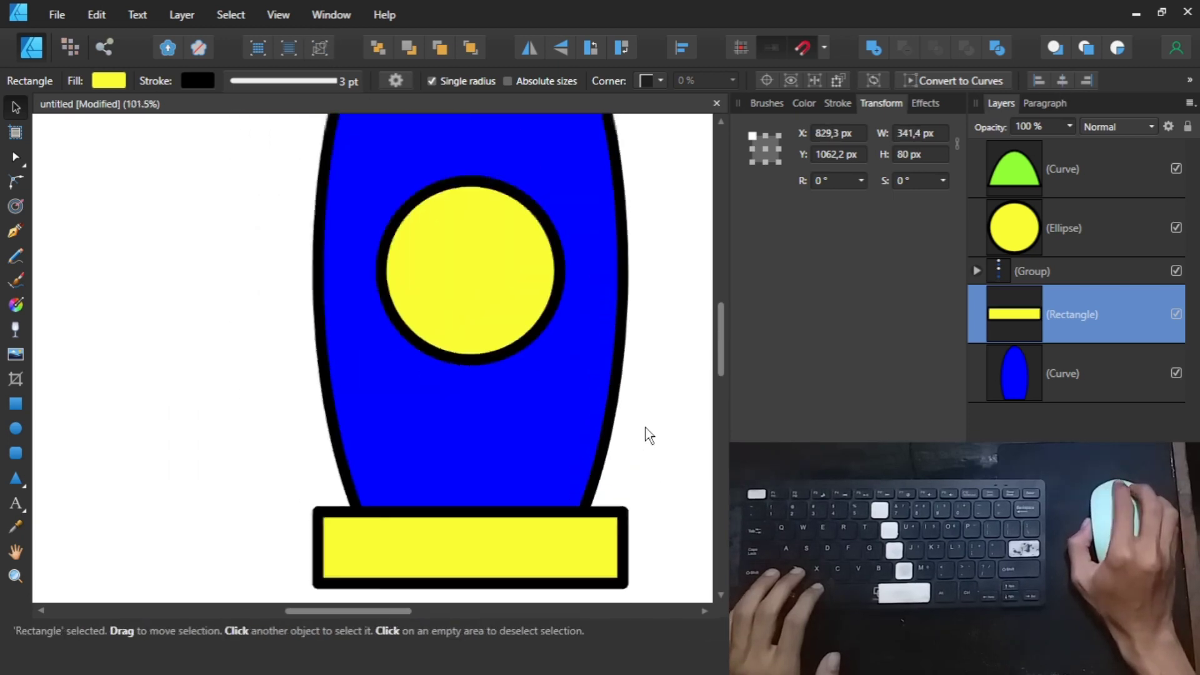
scroll(566, 397, down, 3)
key(ctrl+j)
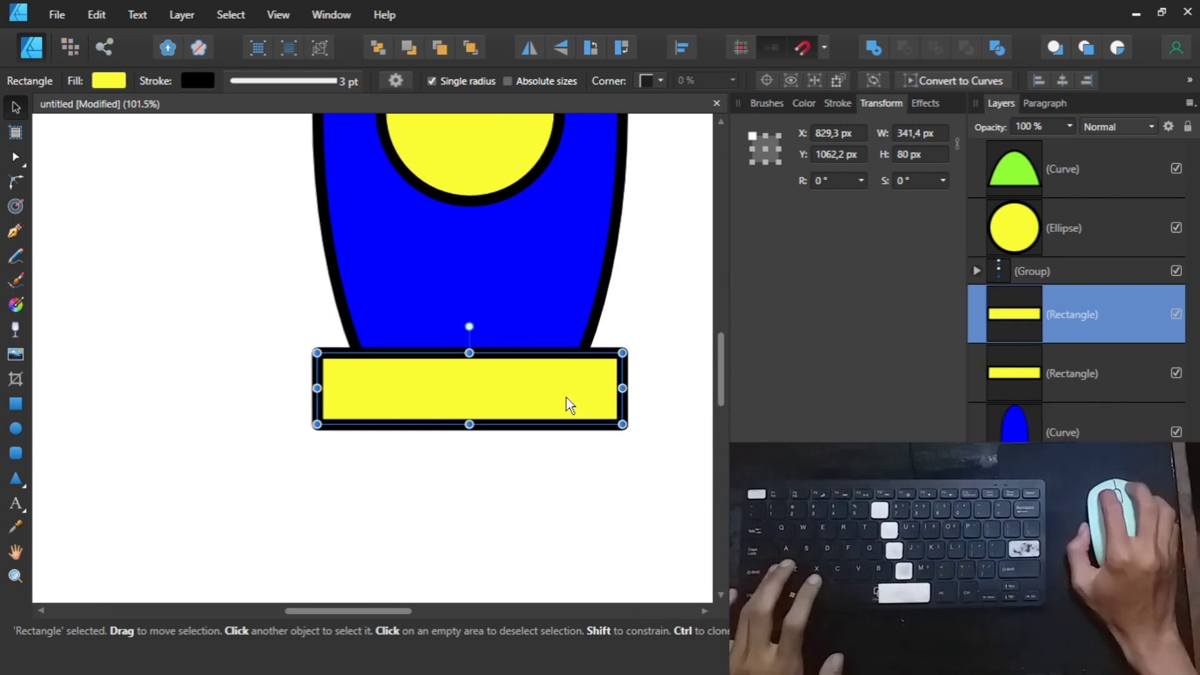
- Move the copied band below the original and make it shorter and narrower
drag(566, 398, 562, 432)
drag(469, 388, 471, 473)
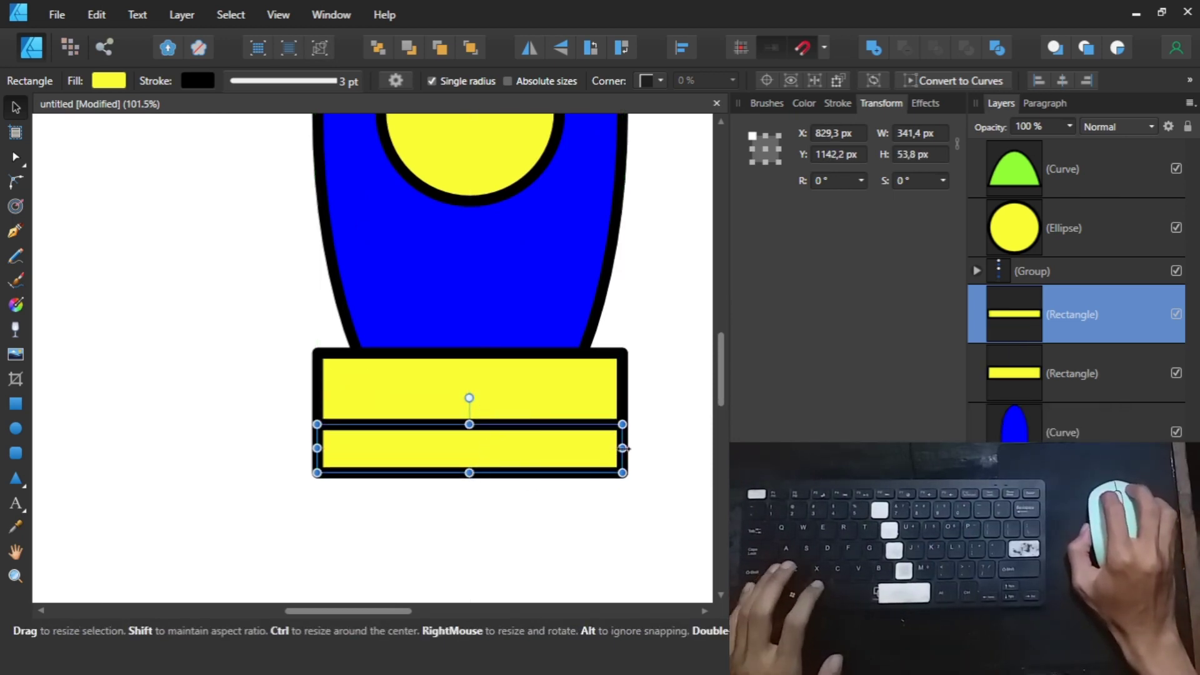
drag(579, 451, 570, 450)
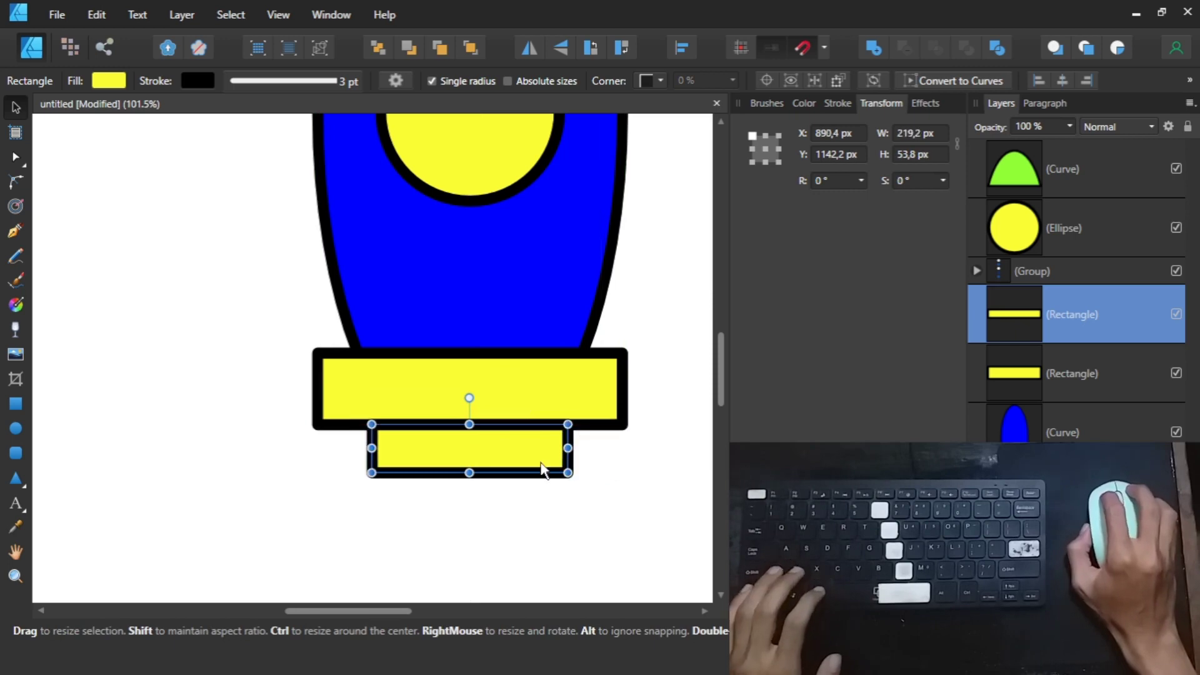
click(609, 483)
- Convert the upper band to curves and round all its corners into a pill shape
click(603, 426)
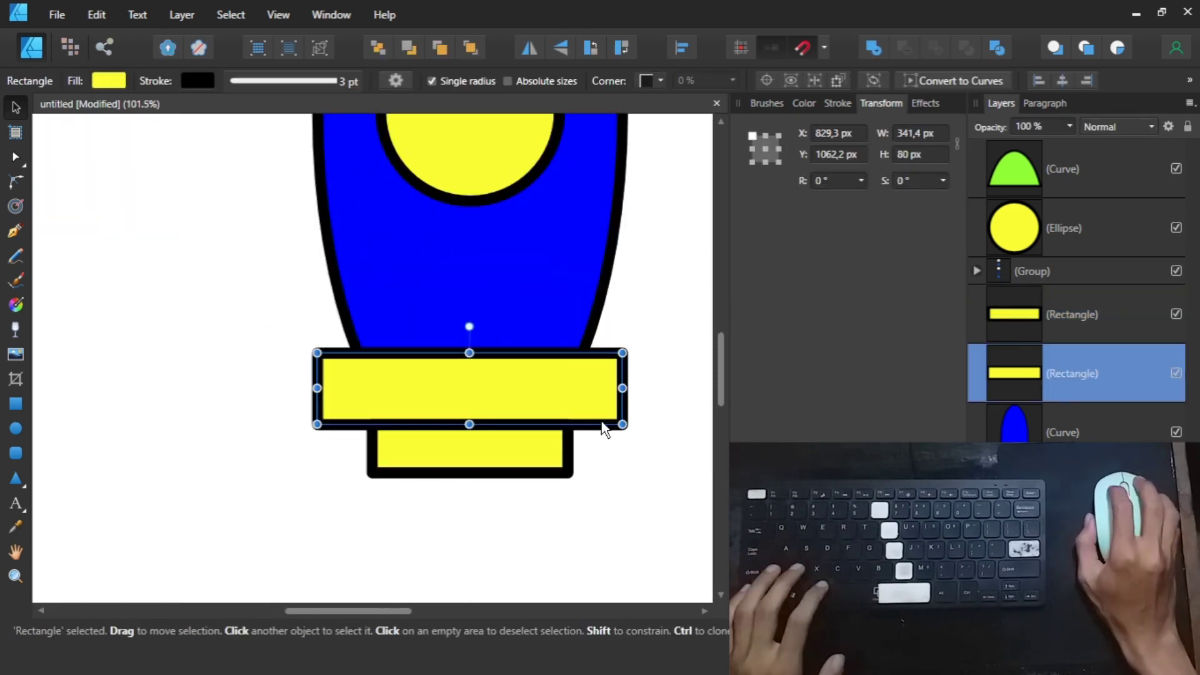
key(a)
key(ctrl+Return)
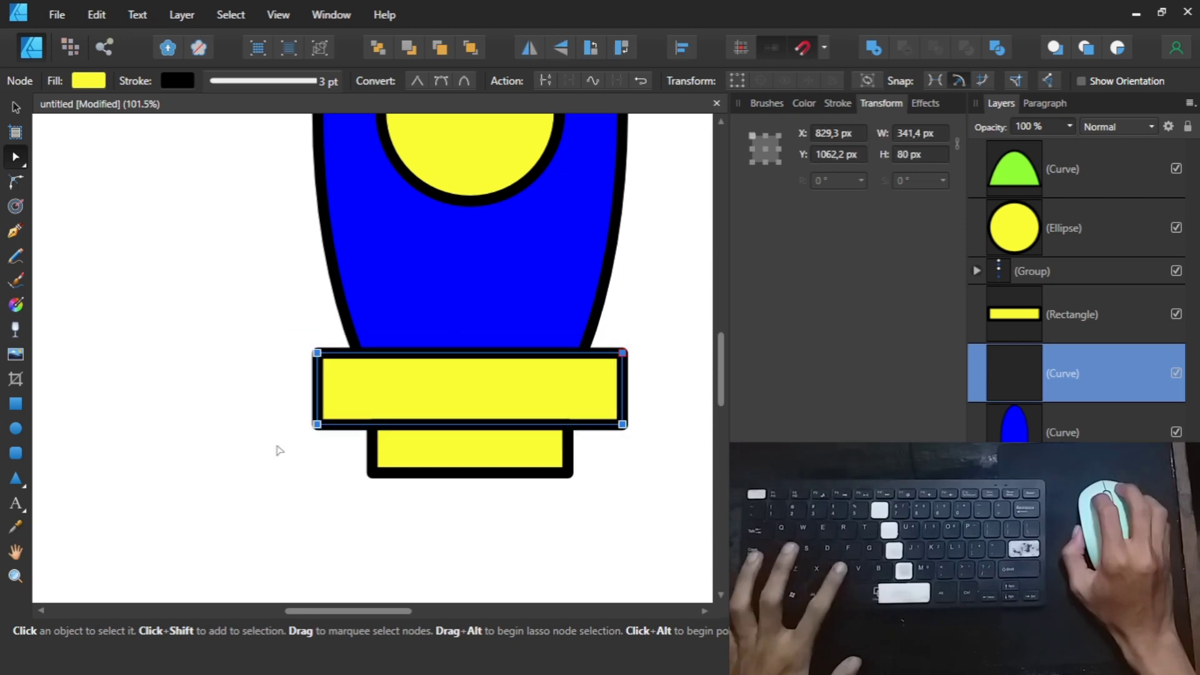
key(c)
key(a)
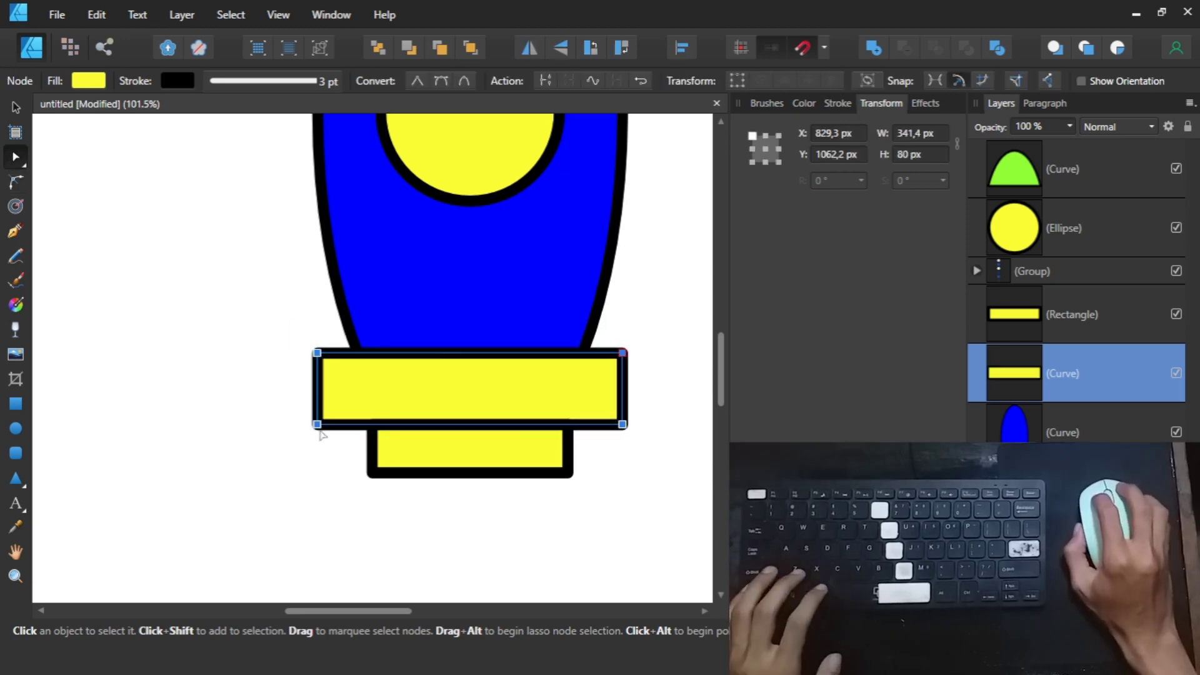
drag(331, 427, 673, 339)
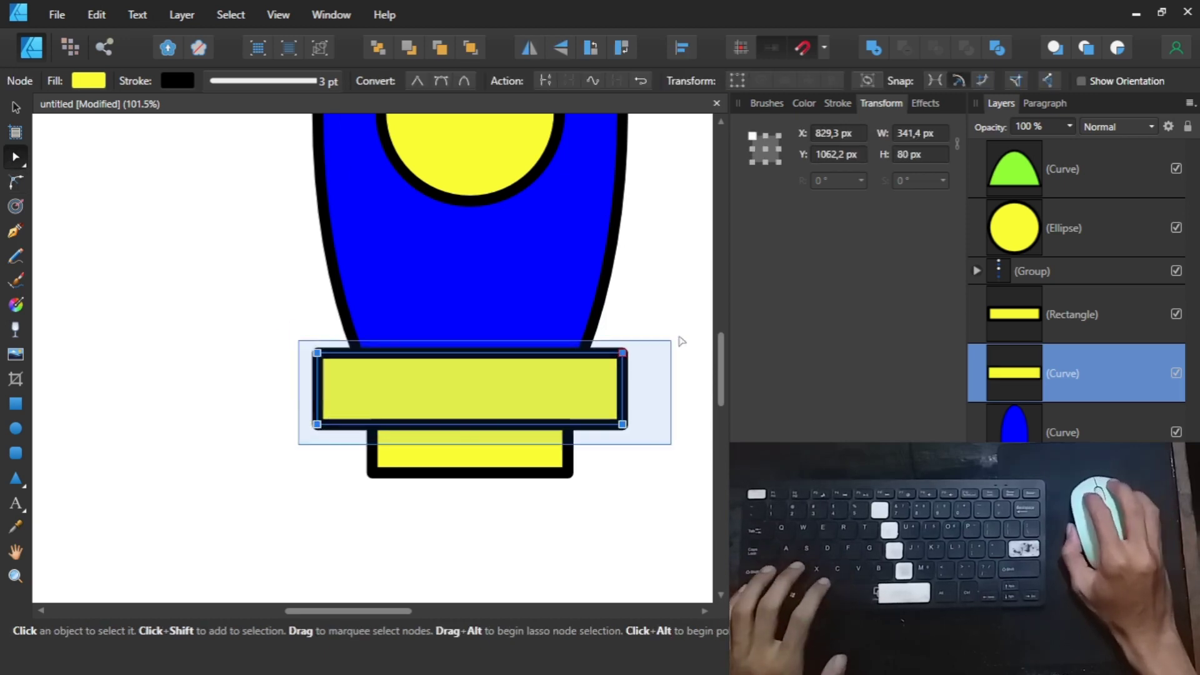
click(15, 184)
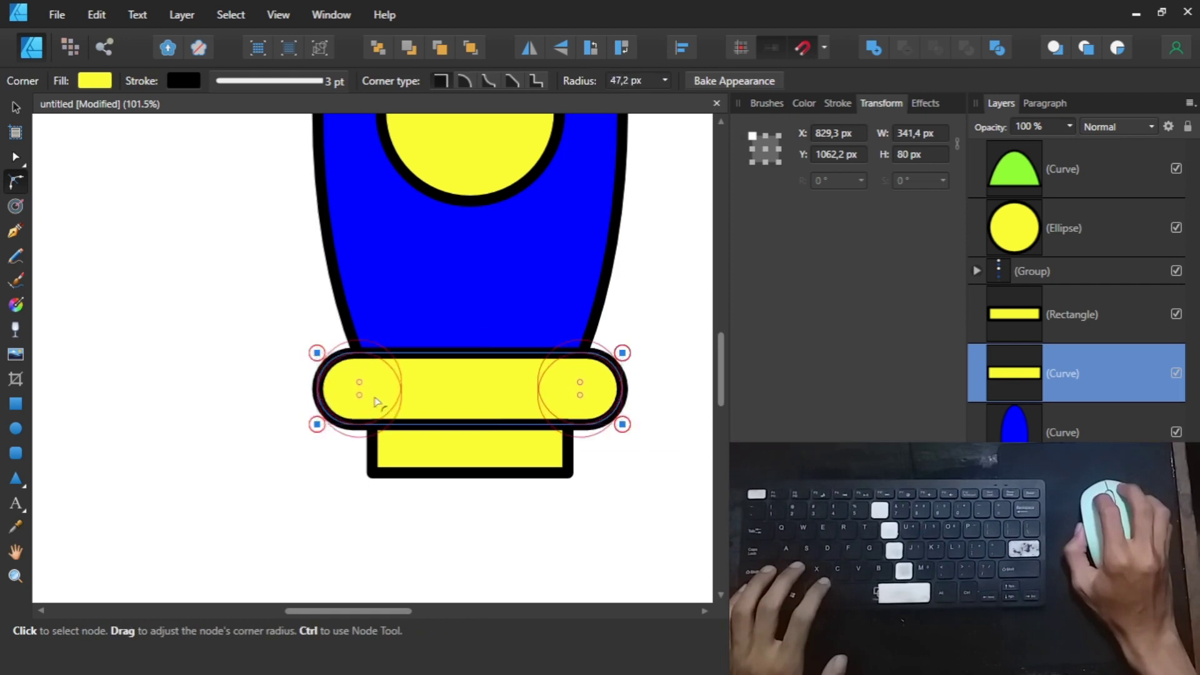
key(v)
- Convert the lower band to curves and round its bottom corners
click(522, 455)
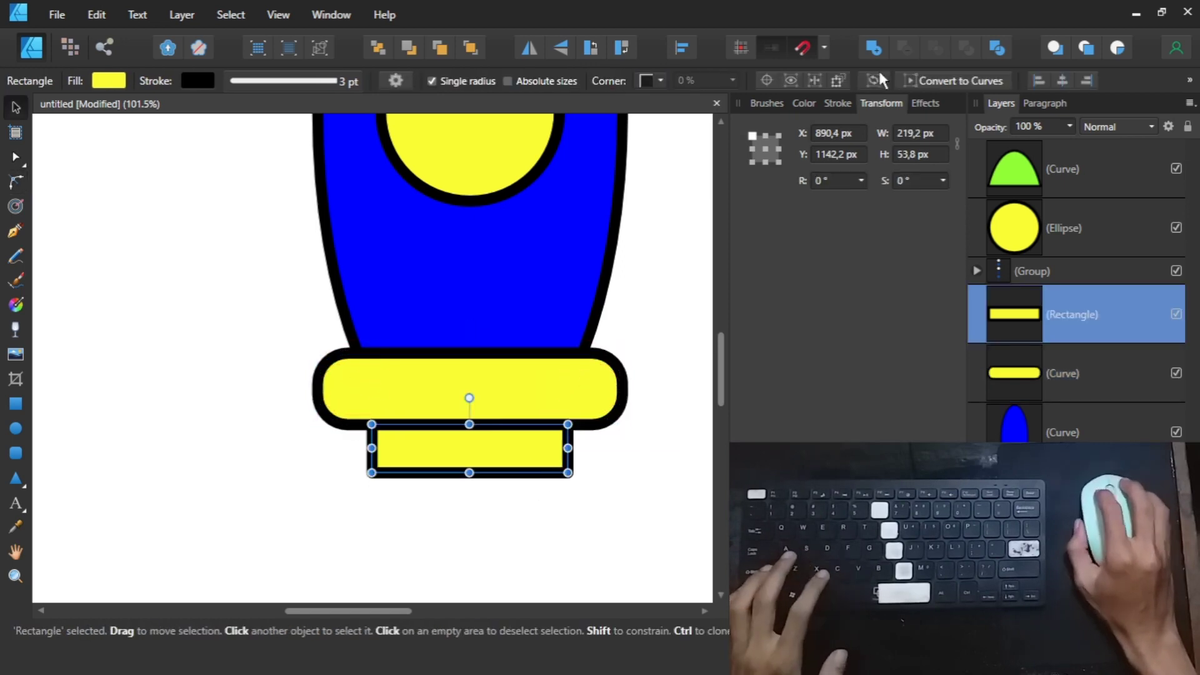
key(ctrl+Return)
key(c)
drag(334, 461, 622, 496)
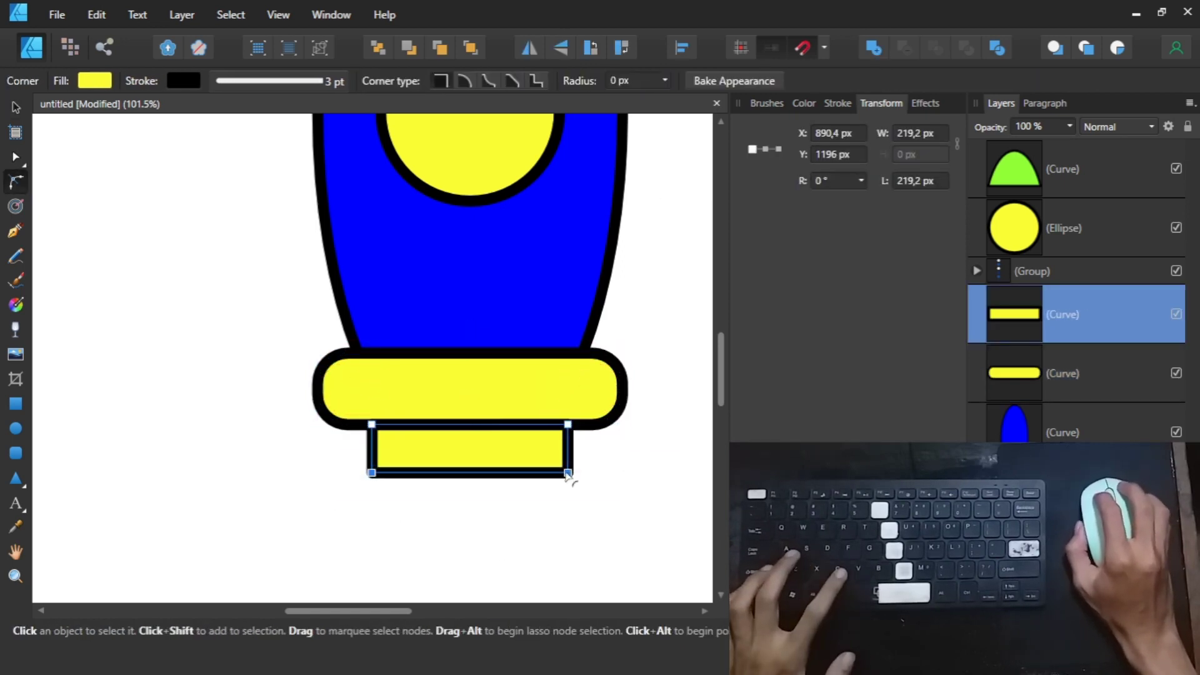
key(v)
click(458, 489)
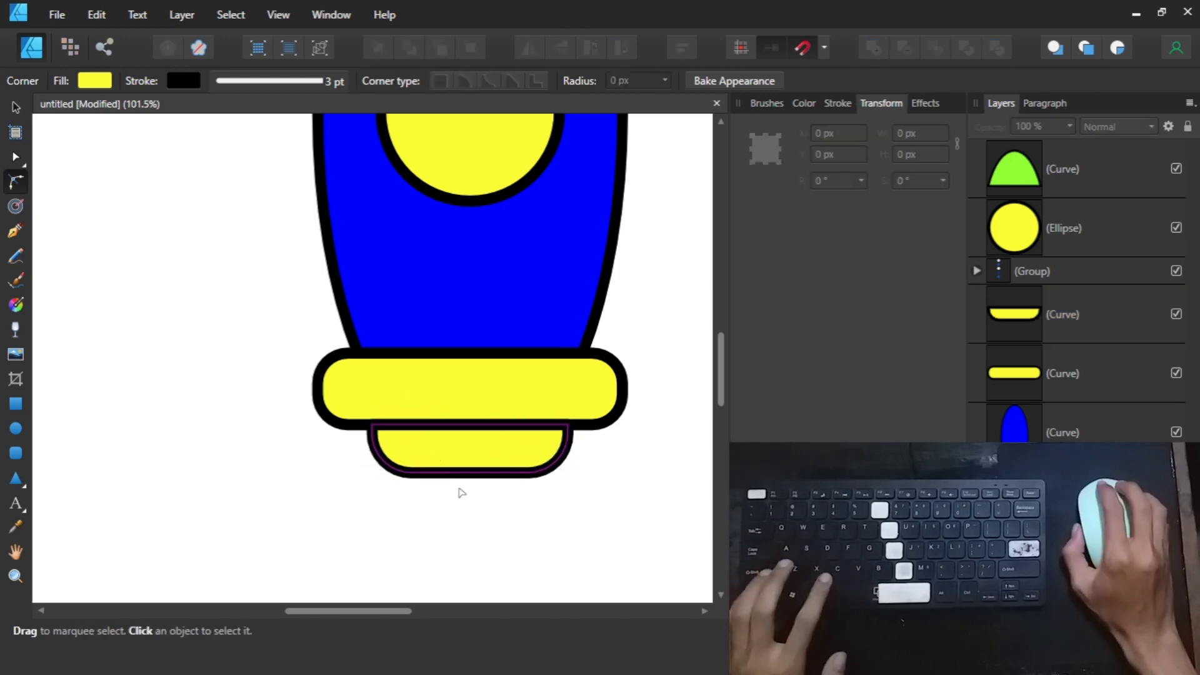
scroll(458, 490, down, 1)
scroll(501, 478, up, 3)
- Place a window-circle copy beside the rocket and draw two rectangles over it
drag(502, 478, 257, 451)
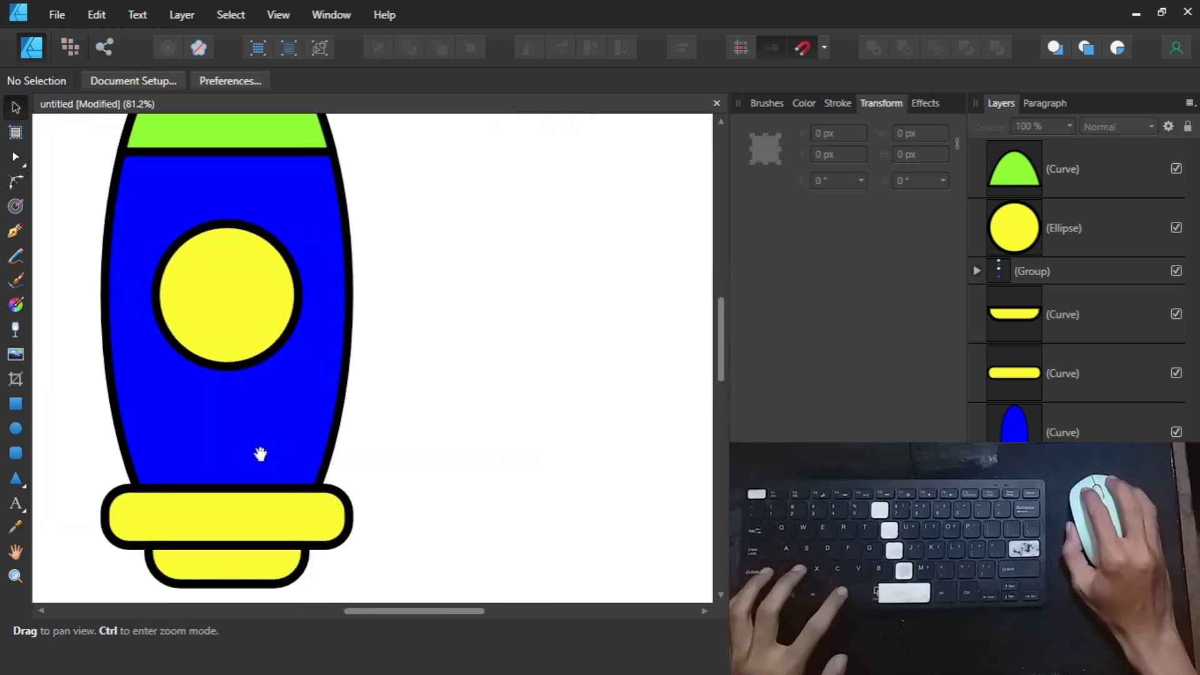
drag(236, 286, 504, 359)
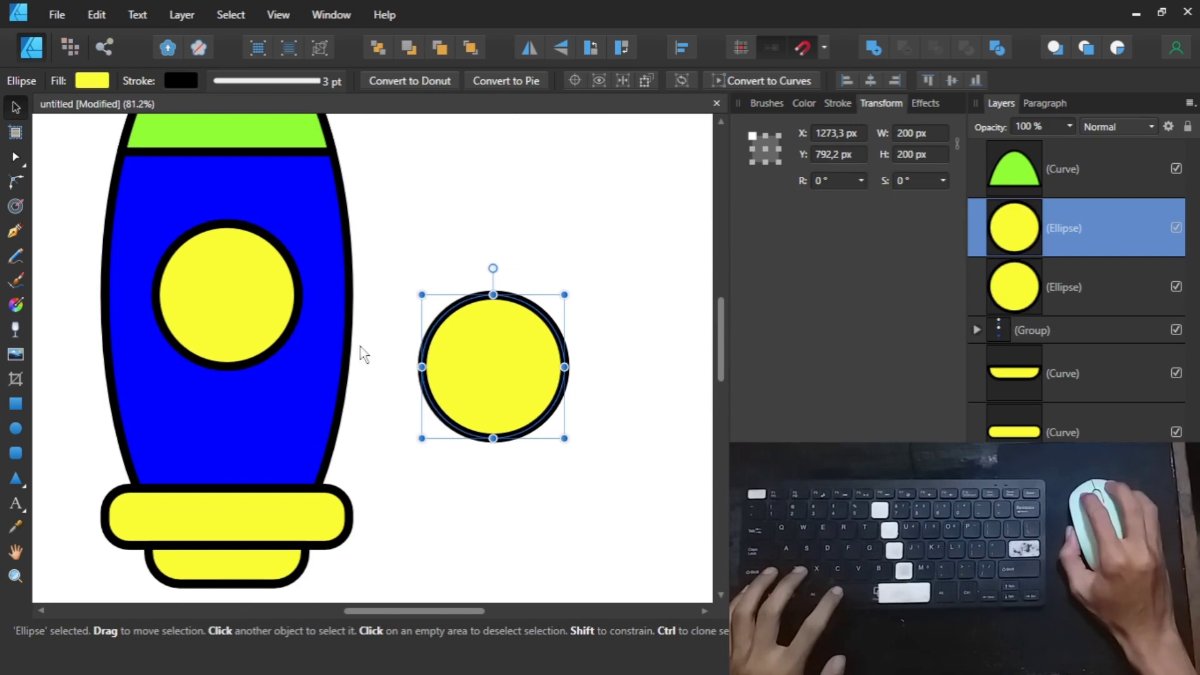
click(17, 405)
click(500, 503)
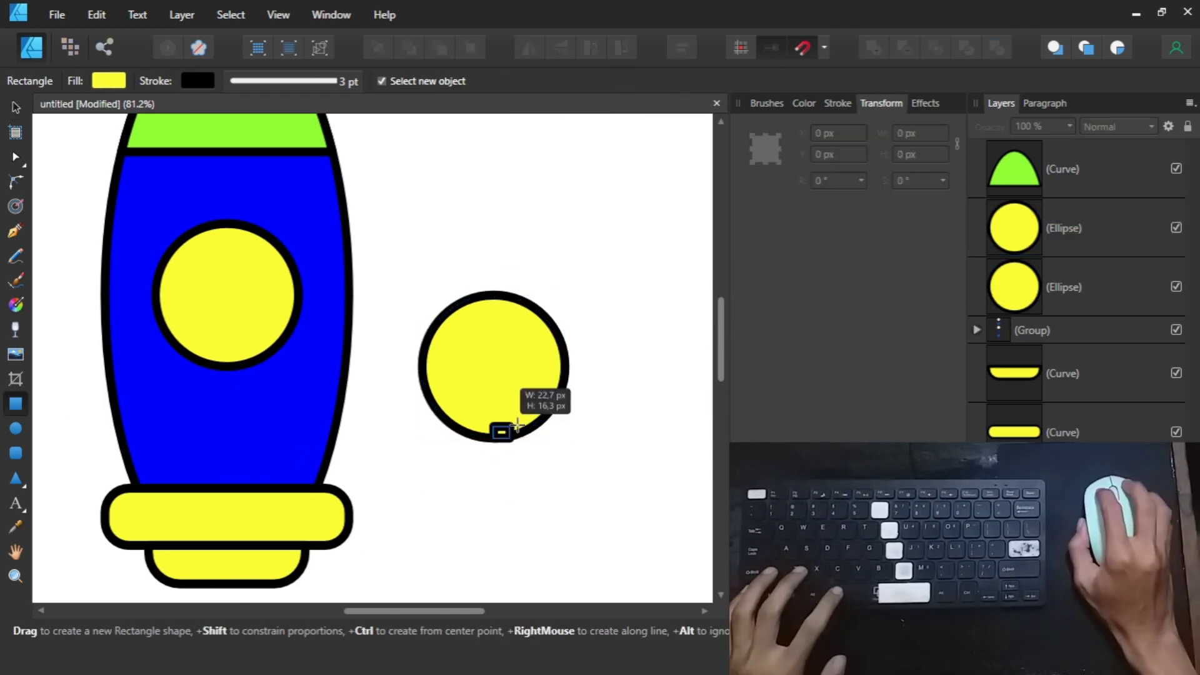
drag(565, 376, 566, 366)
key(v)
click(571, 317)
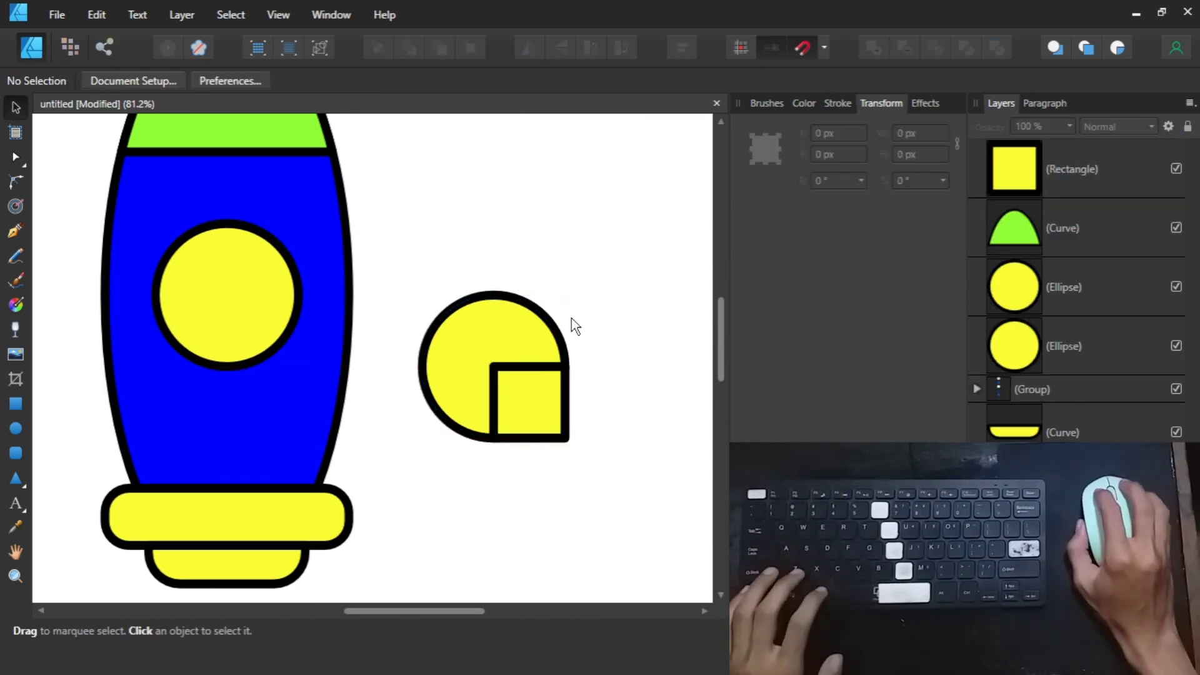
click(515, 405)
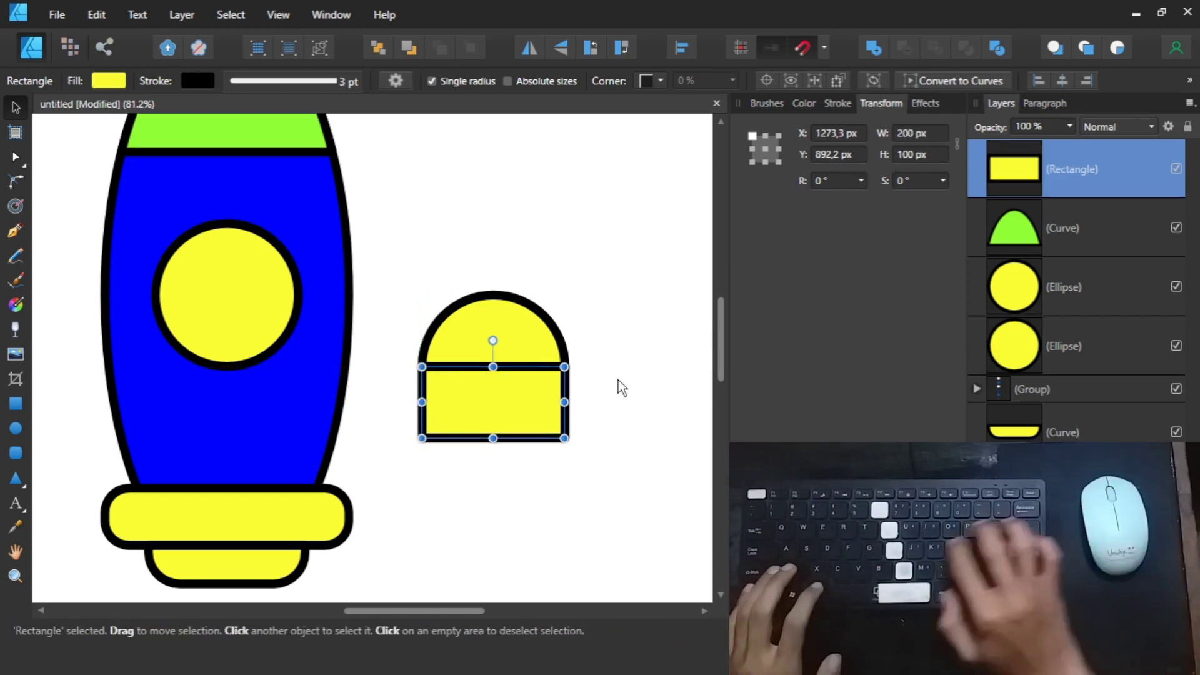
drag(507, 410, 553, 335)
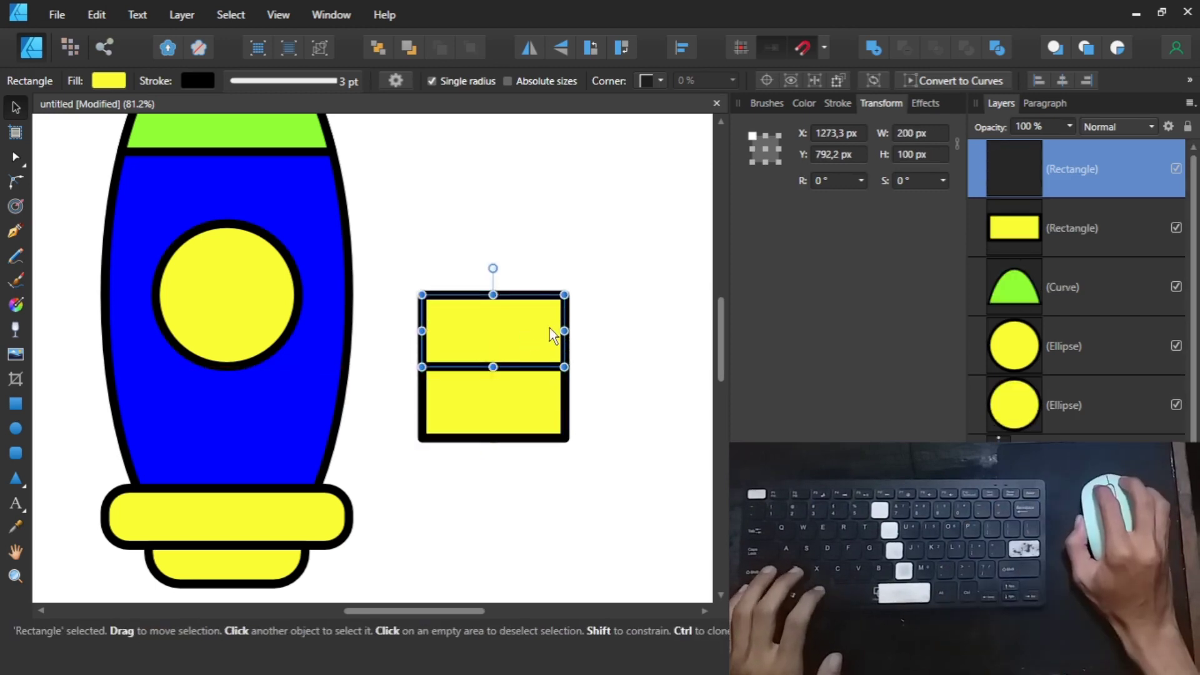
- Merge the circle and both rectangles into one shape, then delete it
drag(648, 260, 415, 445)
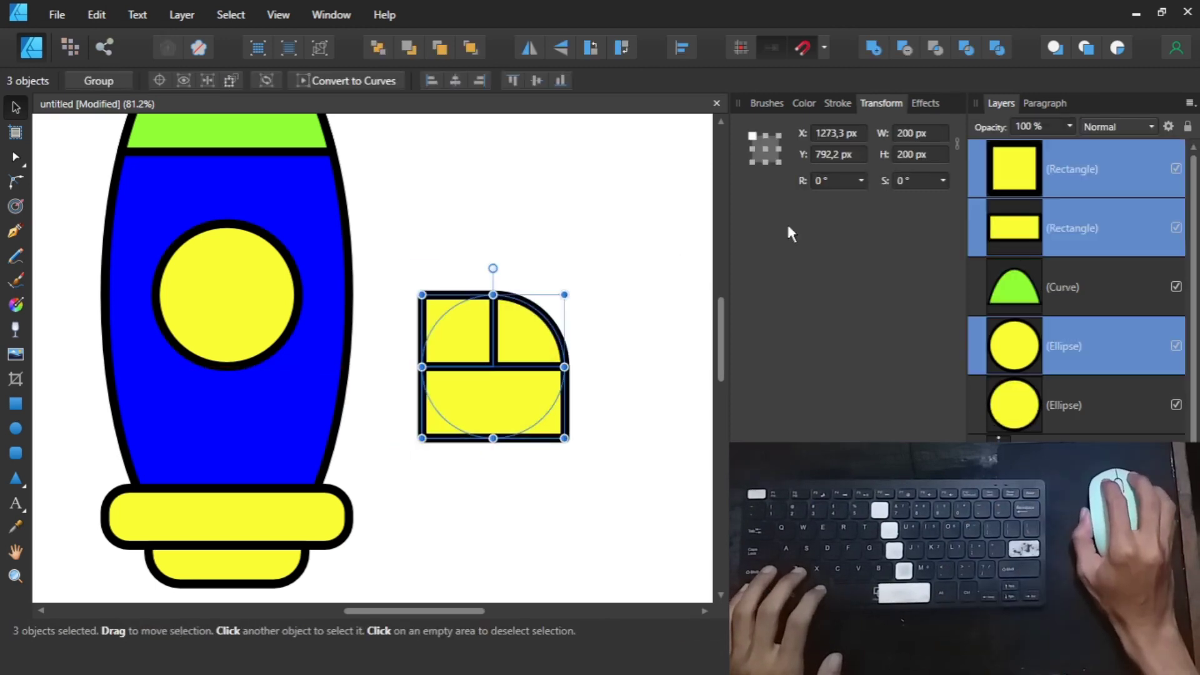
click(874, 48)
key(a)
drag(476, 258, 321, 525)
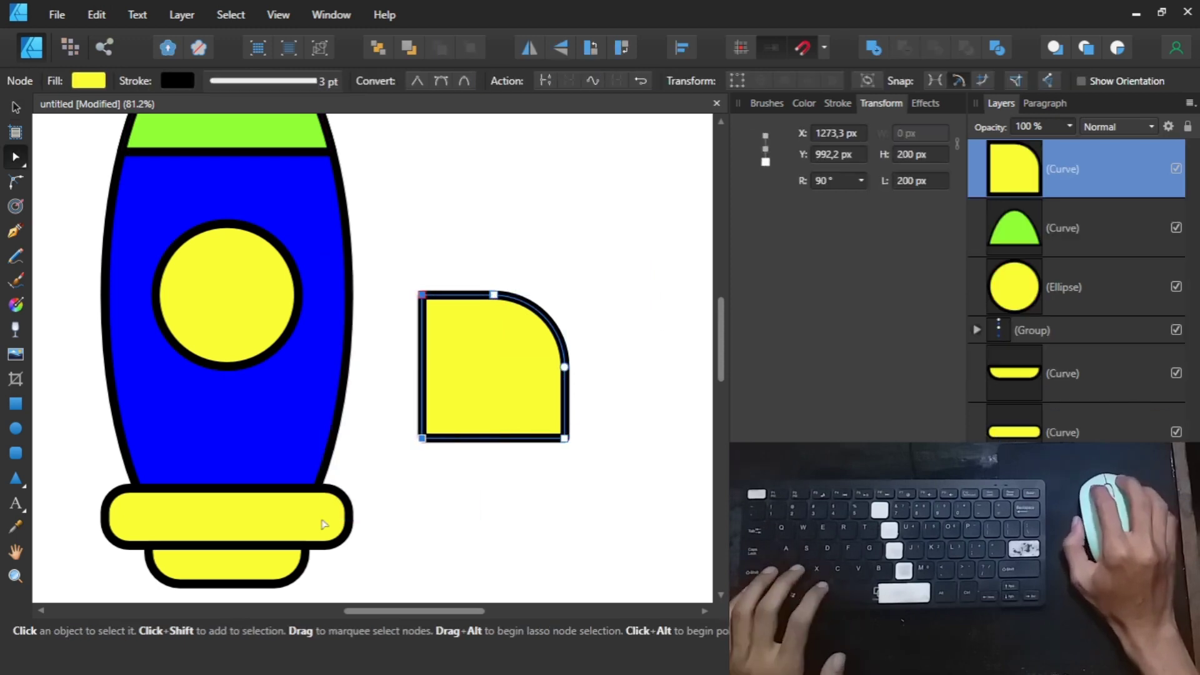
key(v)
key(Delete)
- Draw a 200×200 square, converted to curves, beside a window-circle copy, then delete the copy
click(215, 298)
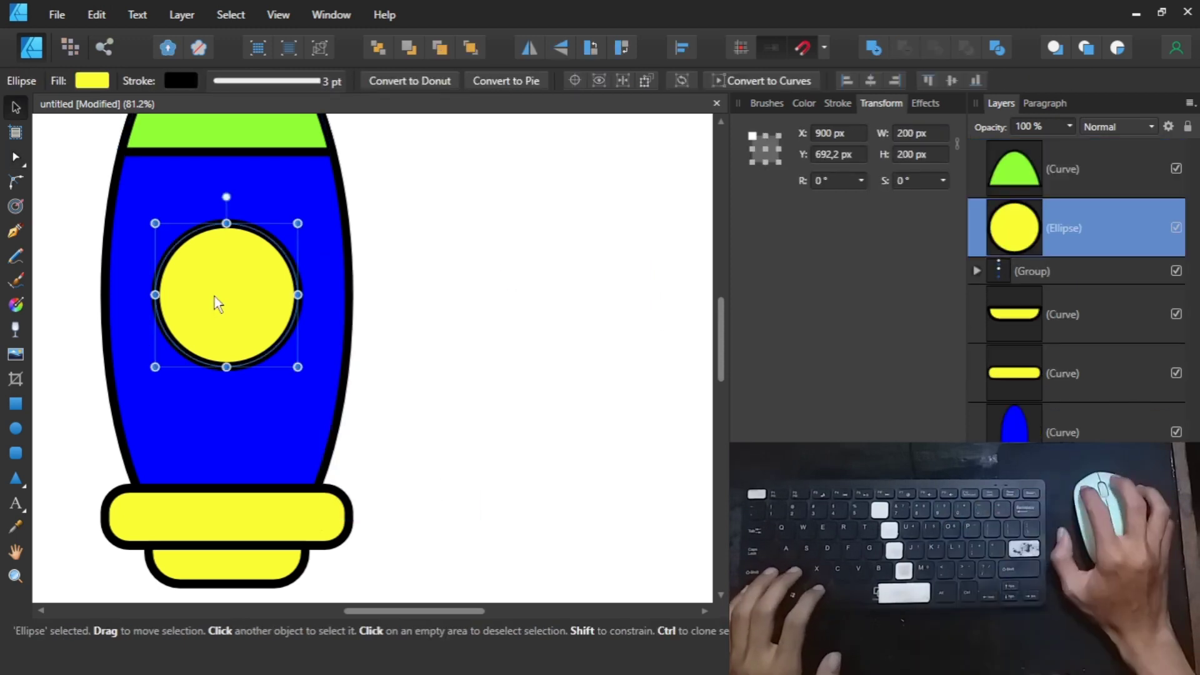
drag(214, 296, 445, 331)
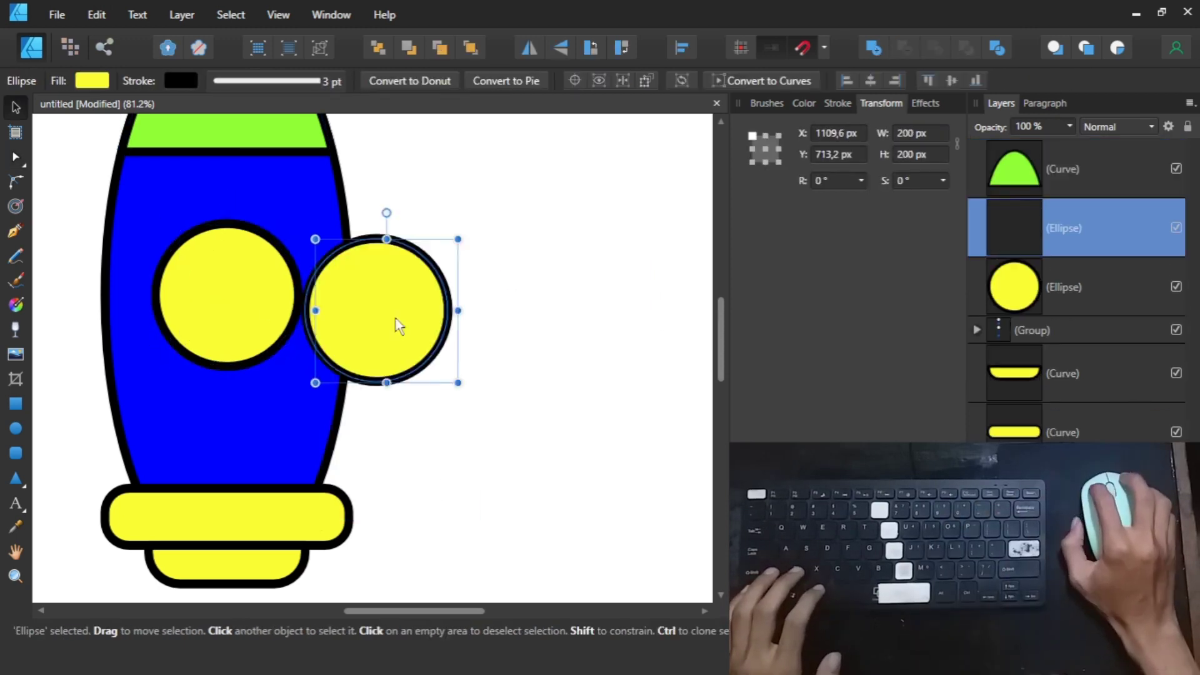
click(24, 406)
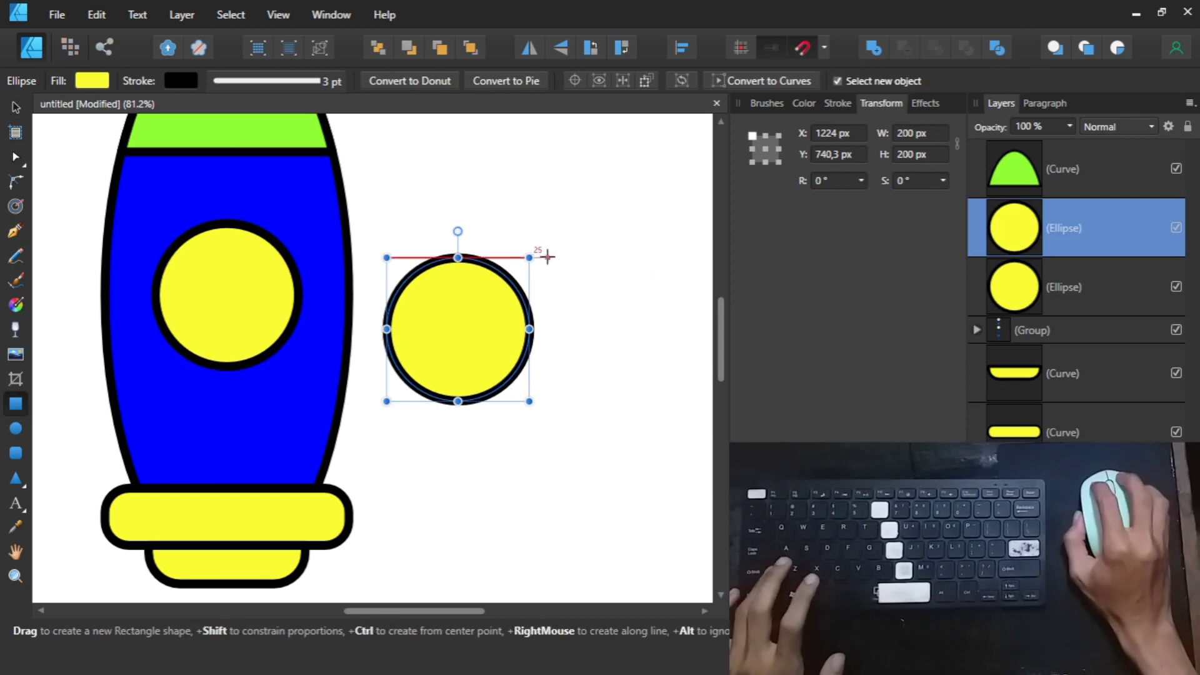
drag(565, 284, 690, 401)
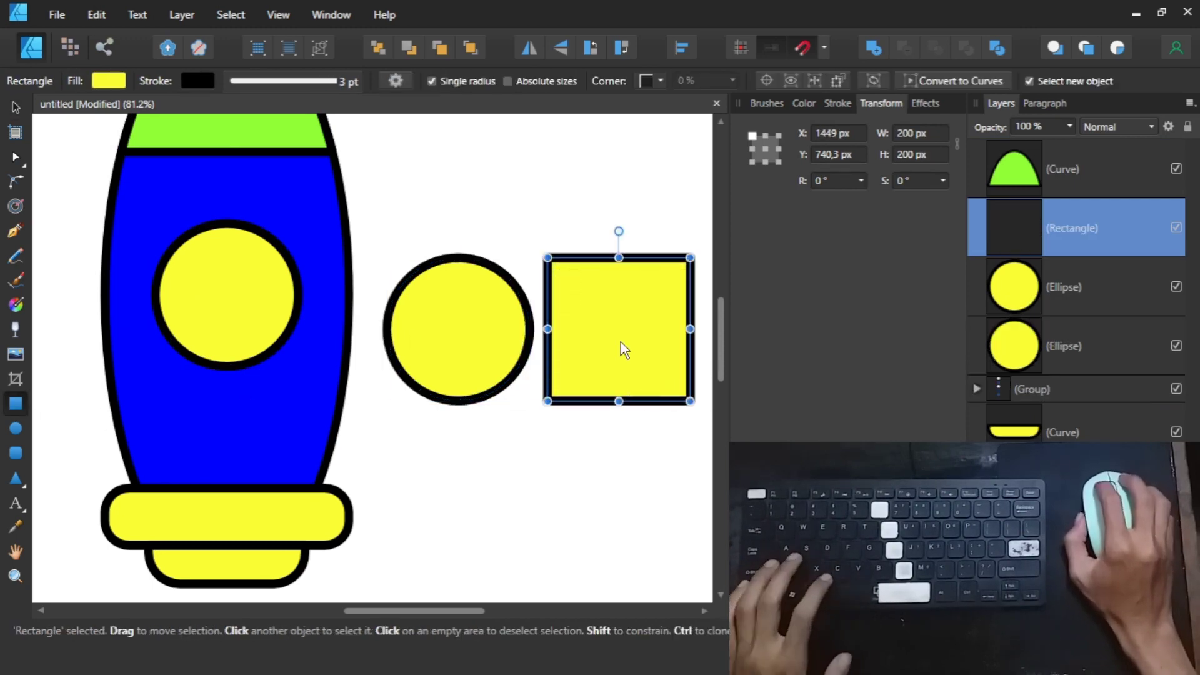
key(ctrl+Return)
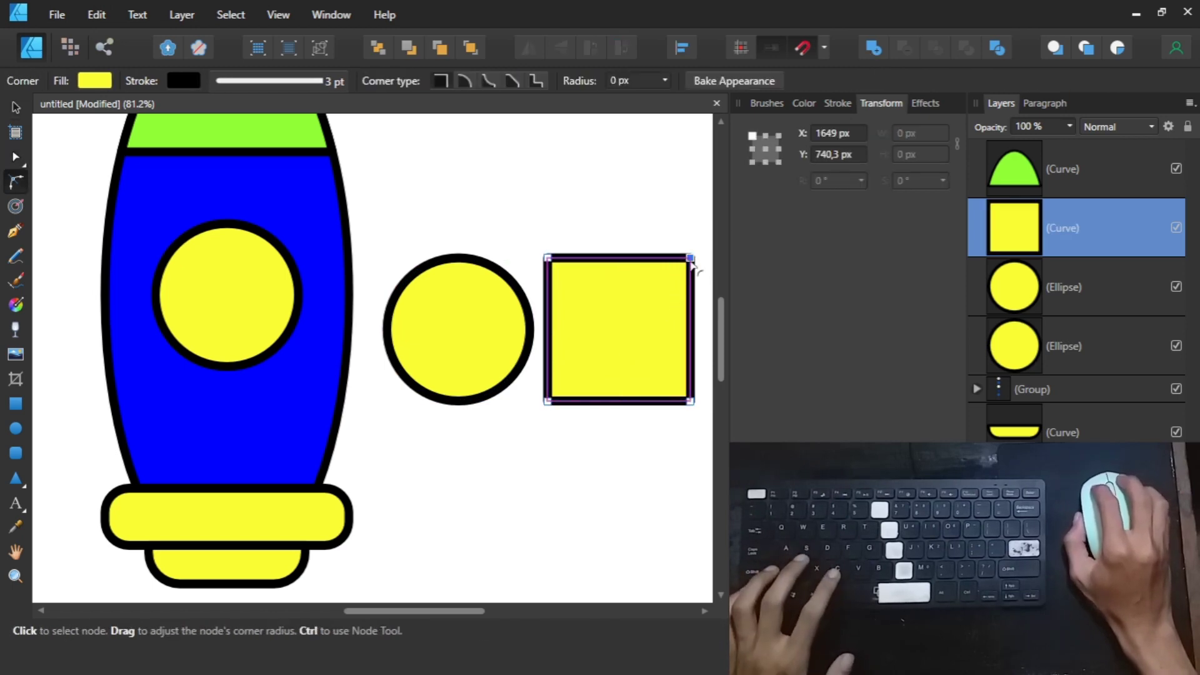
key(v)
click(477, 345)
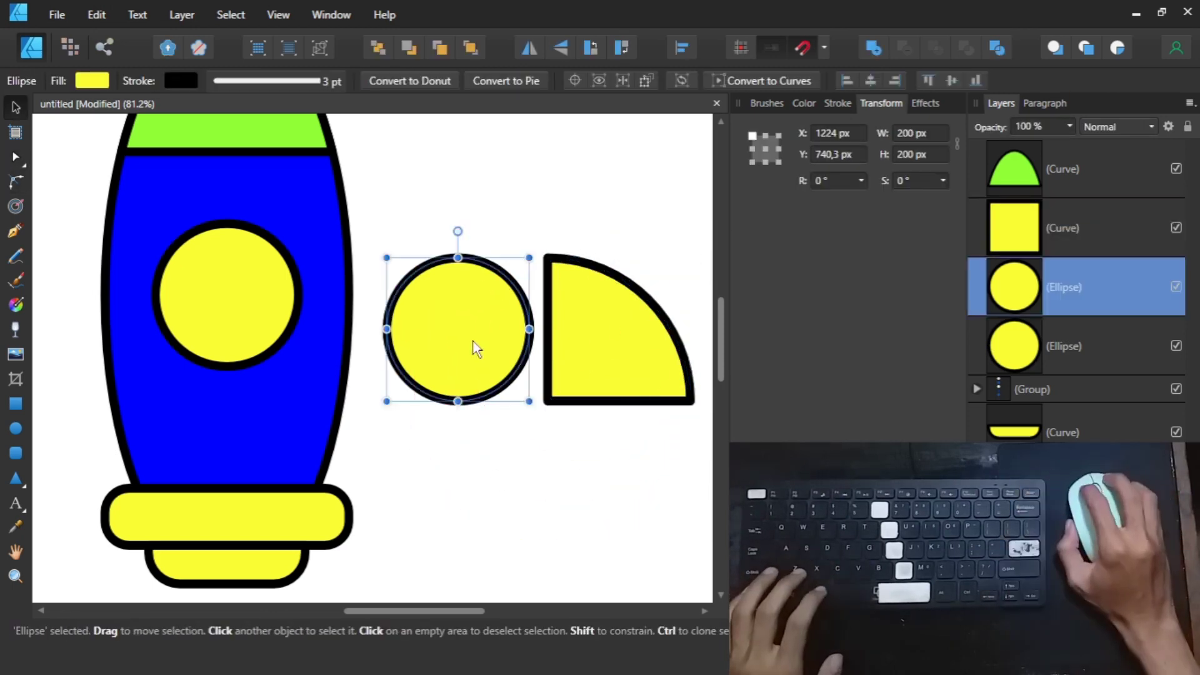
key(Delete)
- Draw a small yellow rectangle and merge it with the quarter shape into a fin
key(m)
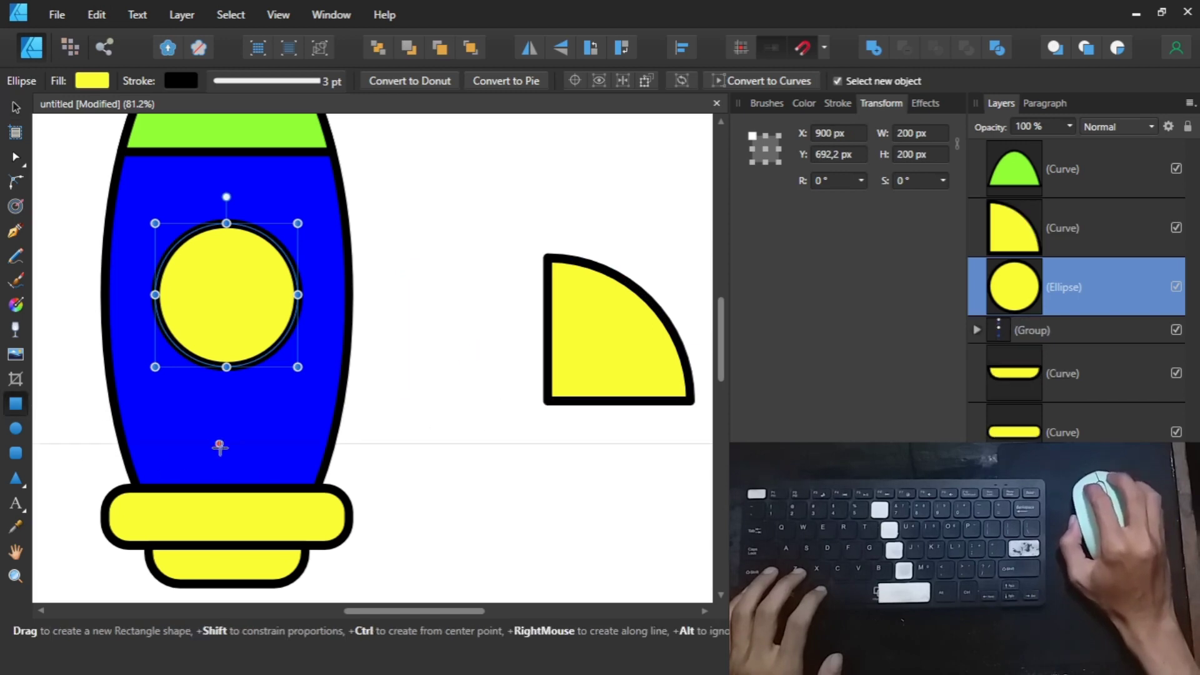
drag(226, 444, 350, 386)
key(v)
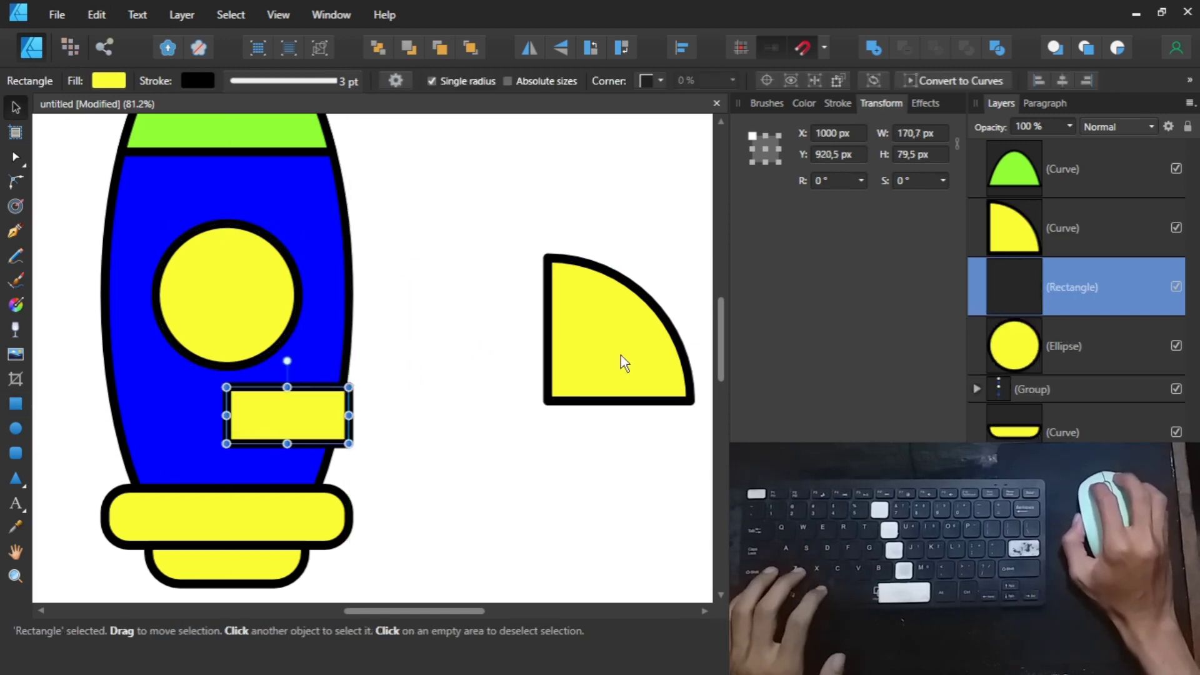
drag(620, 354, 425, 438)
click(320, 423)
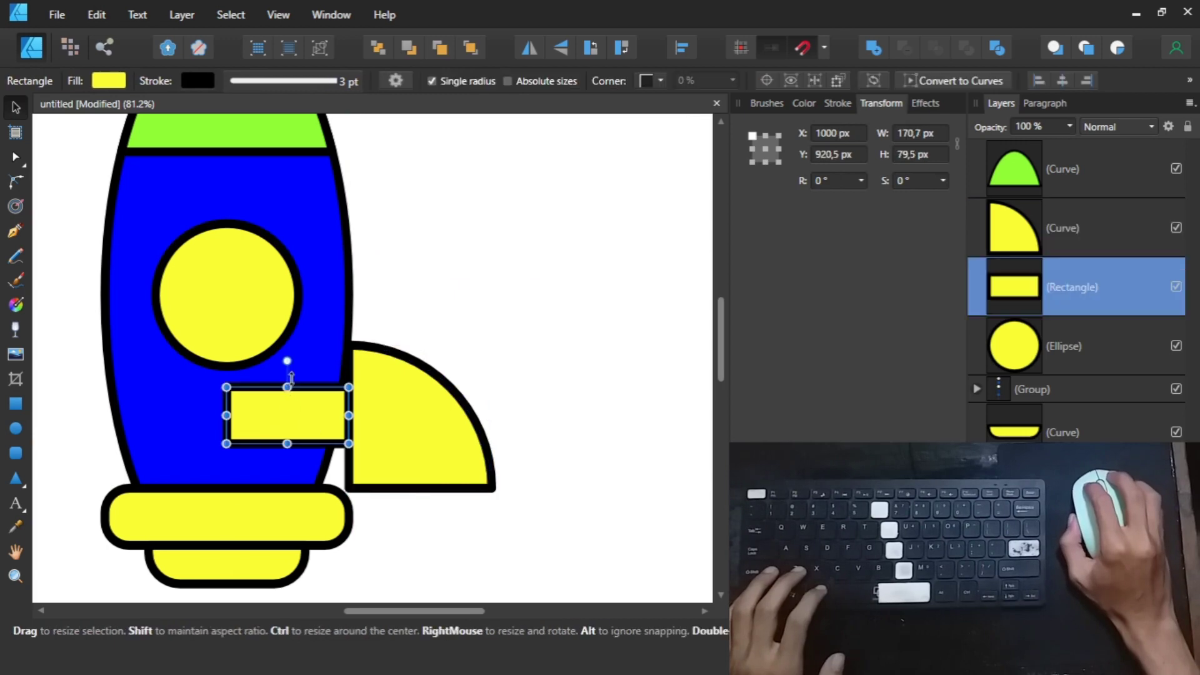
click(536, 443)
click(370, 450)
shift+click(309, 429)
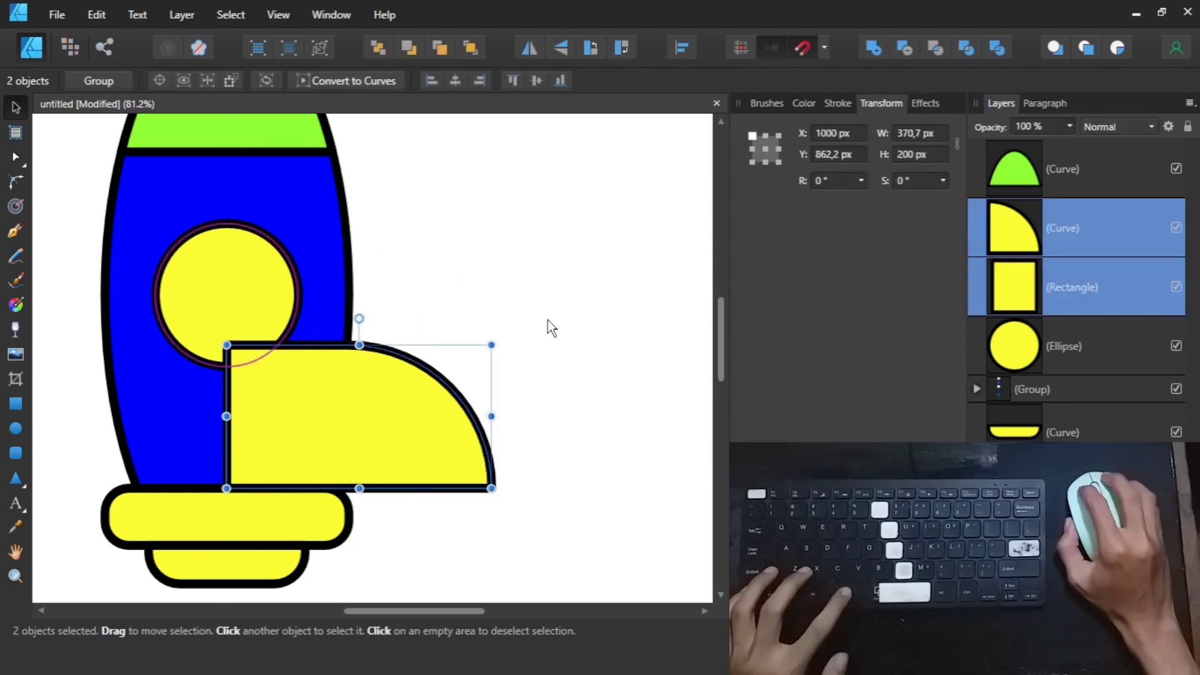
key(ctrl+shift+equal)
- Duplicate the fin, mirror it horizontally, and send both wings behind the blue body
mouse_move(294, 407)
mouse_down()
mouse_move(512, 414)
mouse_move(250, 427)
mouse_up()
click(513, 414)
key(ctrl+j)
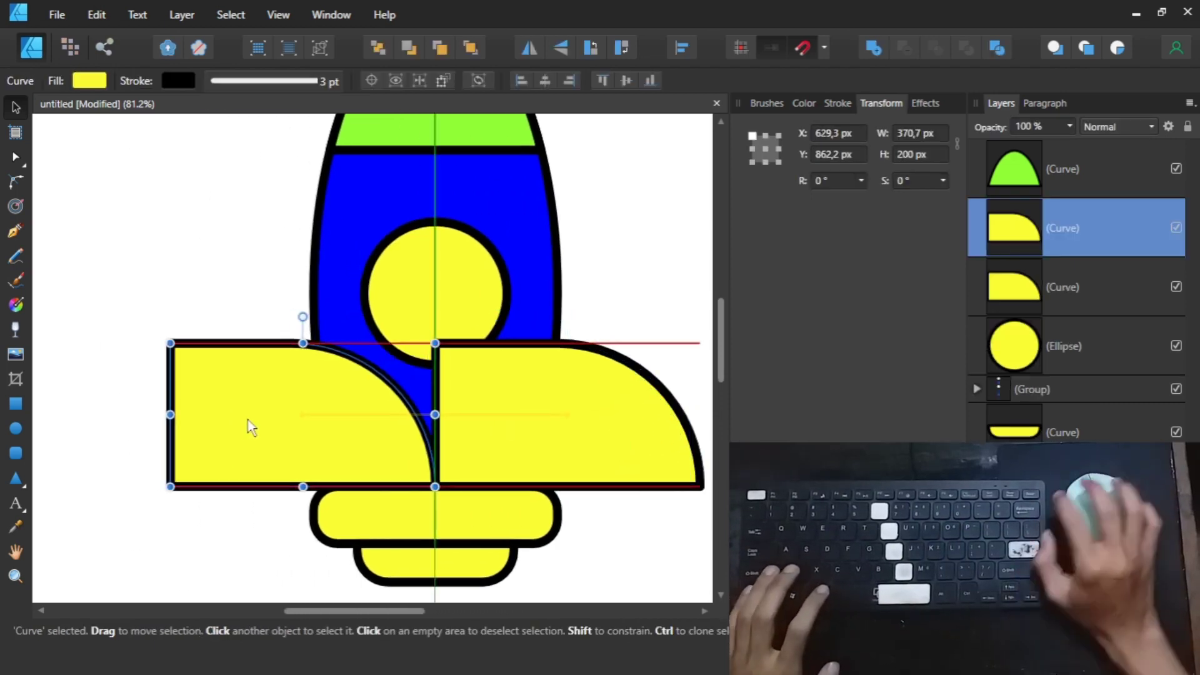
click(534, 55)
shift+click(504, 432)
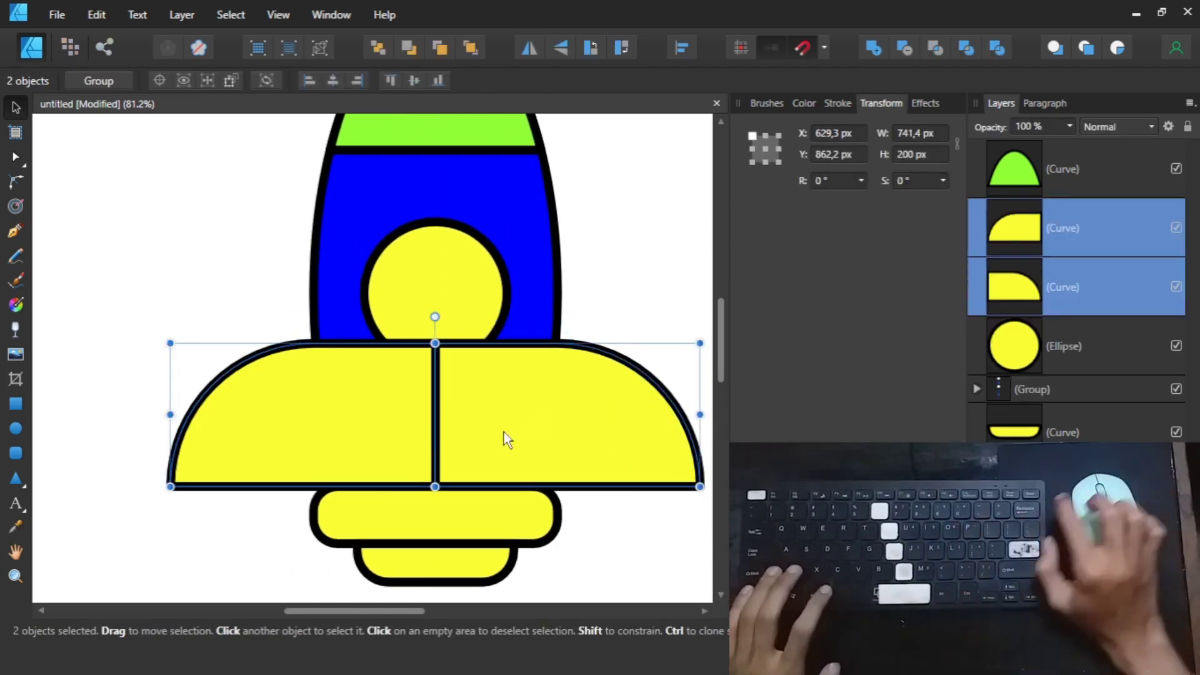
key(ctrl+shift+bracketleft)
click(643, 299)
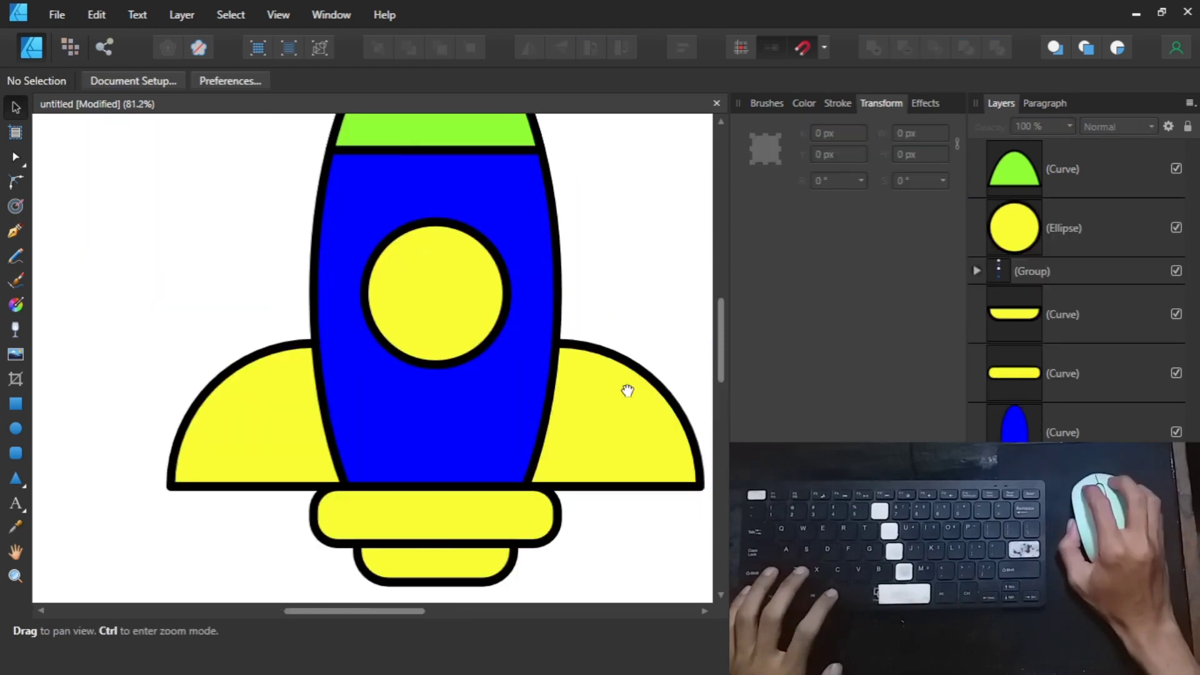
- Narrow both yellow wings evenly toward the rocket's centre
drag(624, 388, 509, 412)
click(508, 415)
shift+click(119, 461)
drag(119, 460, 161, 461)
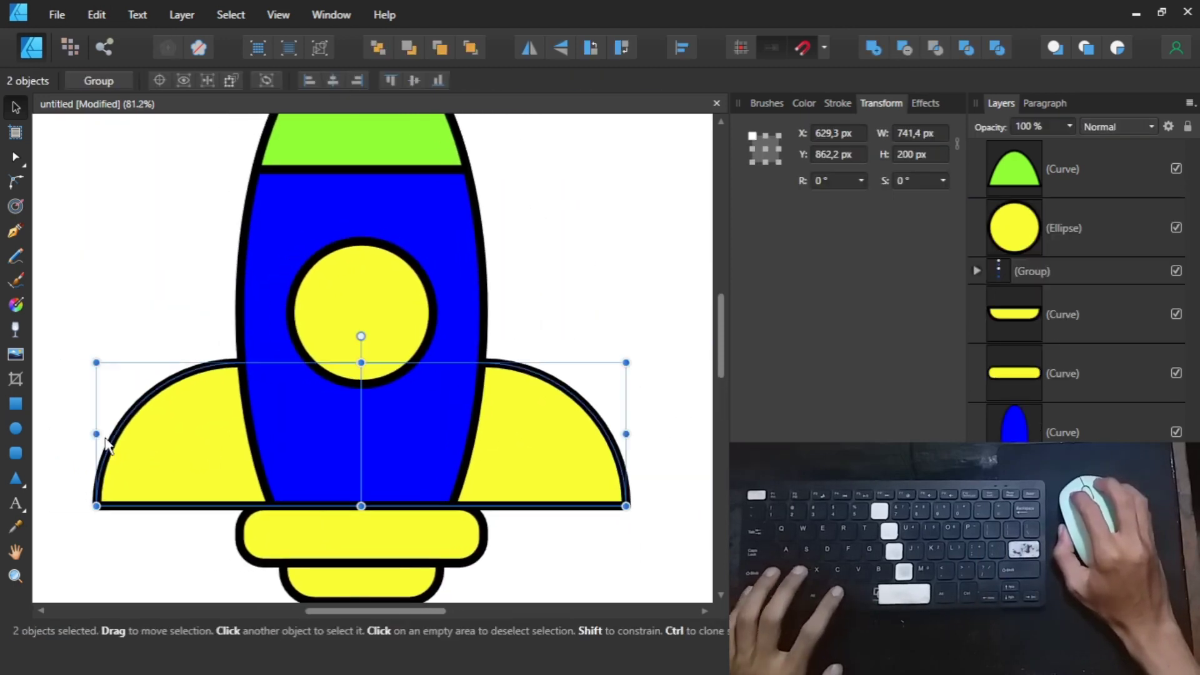
drag(98, 432, 149, 434)
scroll(208, 436, down, 3)
scroll(208, 436, up, 2)
click(163, 351)
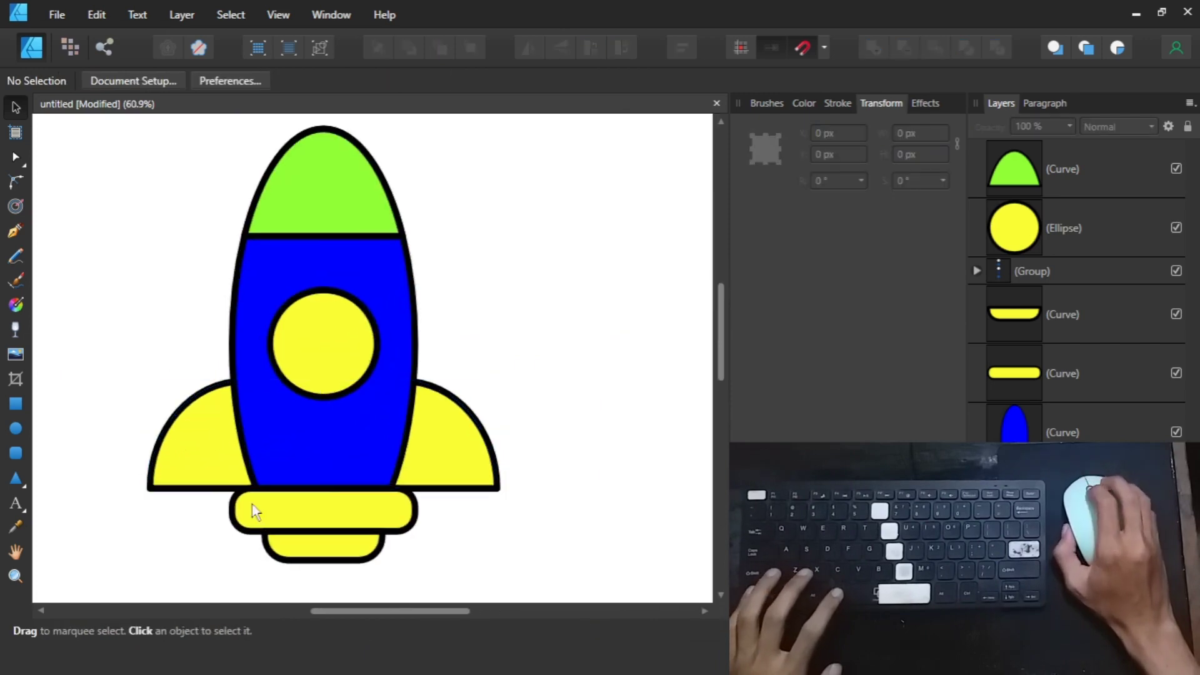
scroll(250, 504, down, 2)
scroll(214, 414, down, 3)
scroll(244, 425, up, 5)
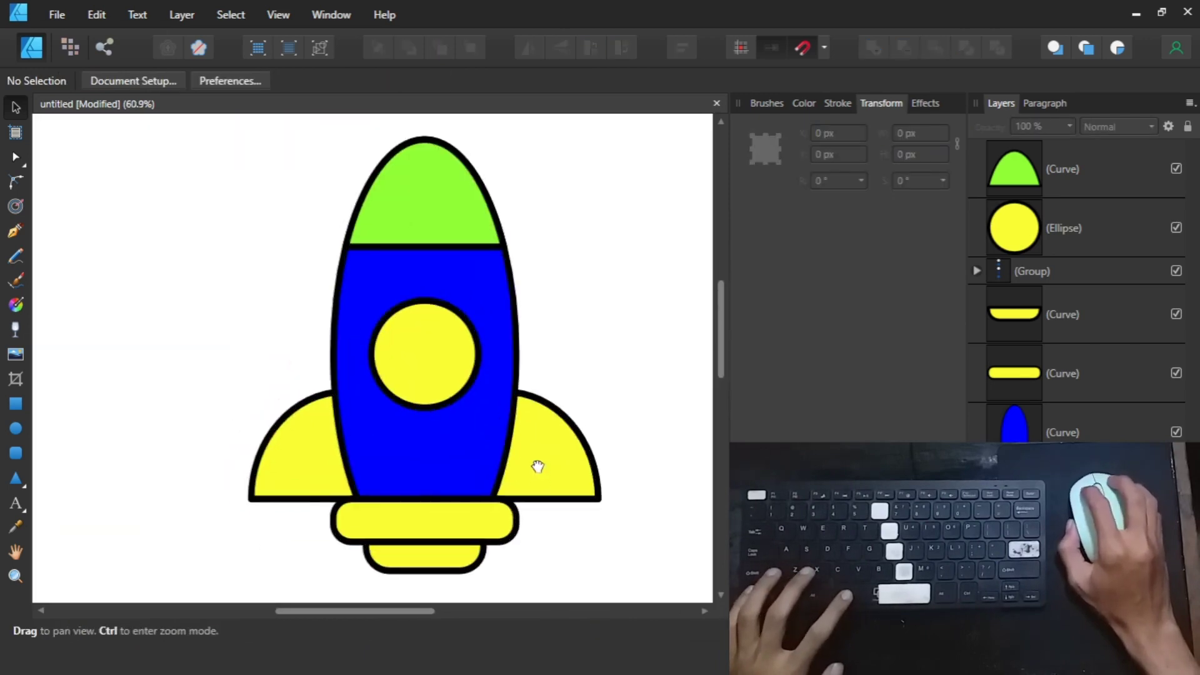
scroll(535, 466, right, 2)
scroll(584, 468, down, 4)
scroll(571, 458, down, 1)
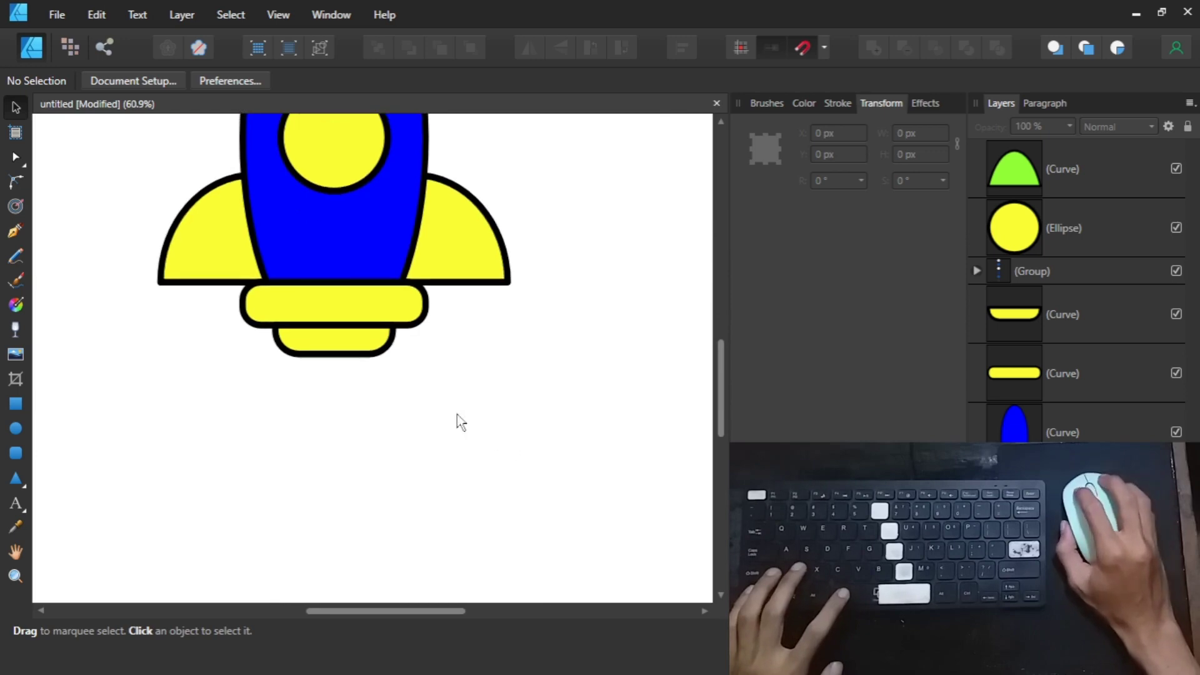
- Draw a tall thin rectangle and convert it to curves with a slanted top-right edge
click(16, 403)
drag(333, 408, 375, 517)
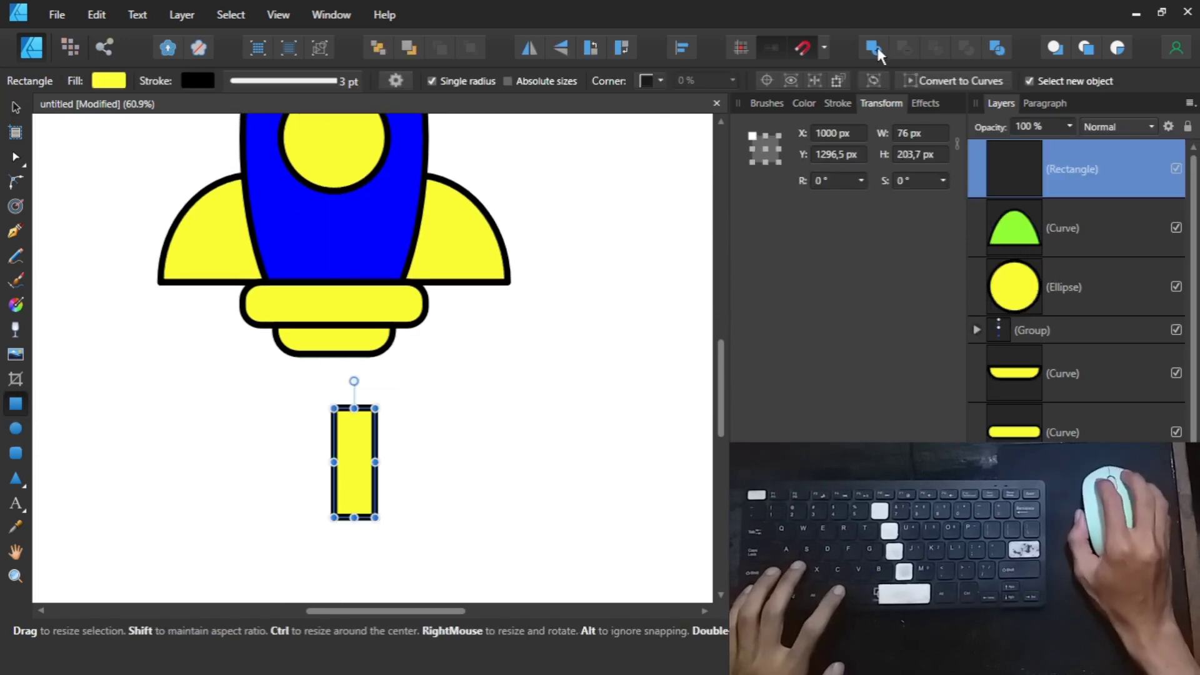
key(ctrl+Return)
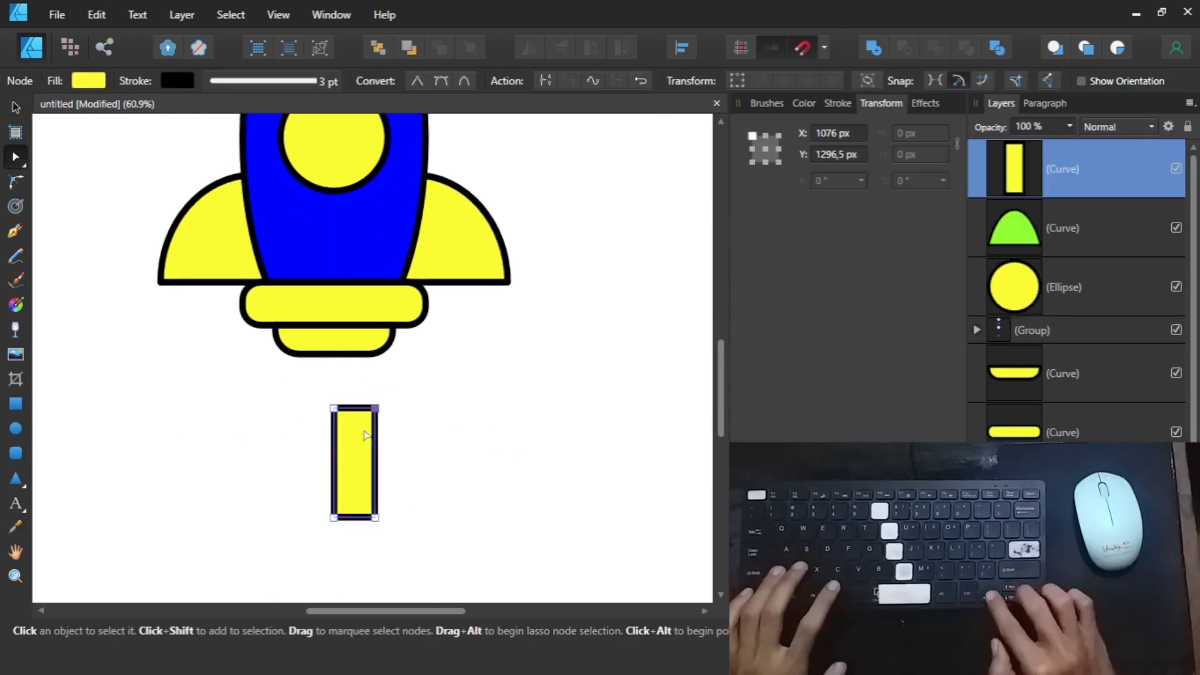
key(shift+Left)
key(shift+Left)
key(shift+Left)
key(v)
scroll(346, 488, up, 2)
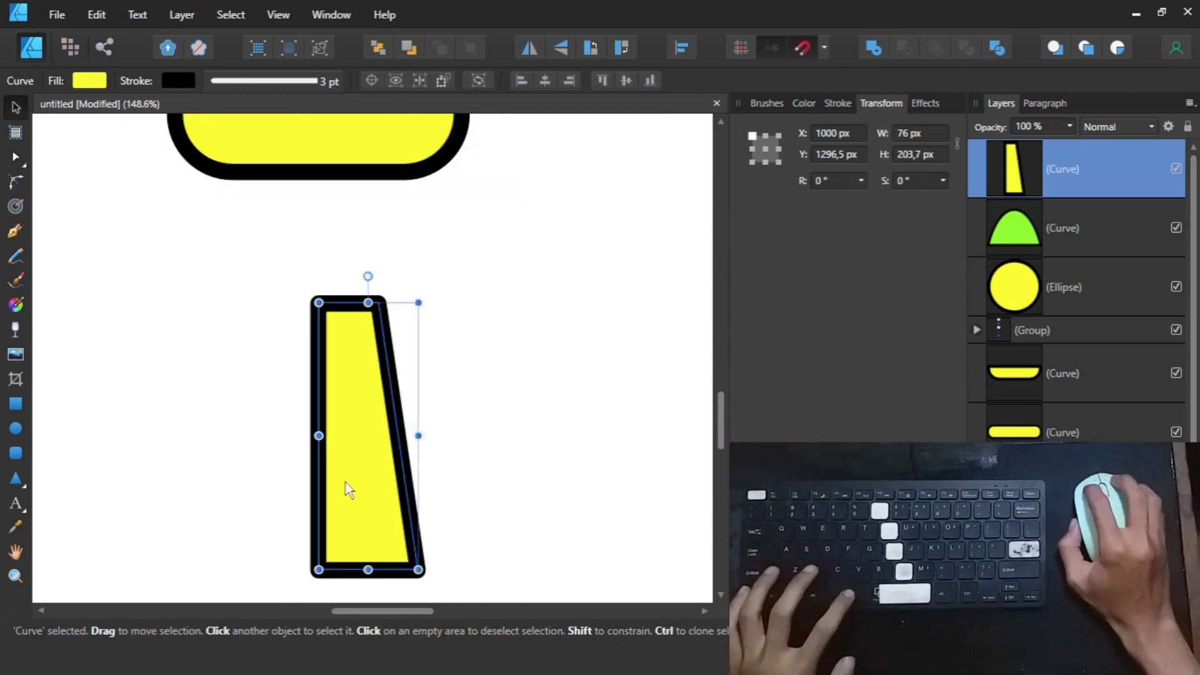
scroll(442, 396, up, 2)
drag(383, 431, 338, 429)
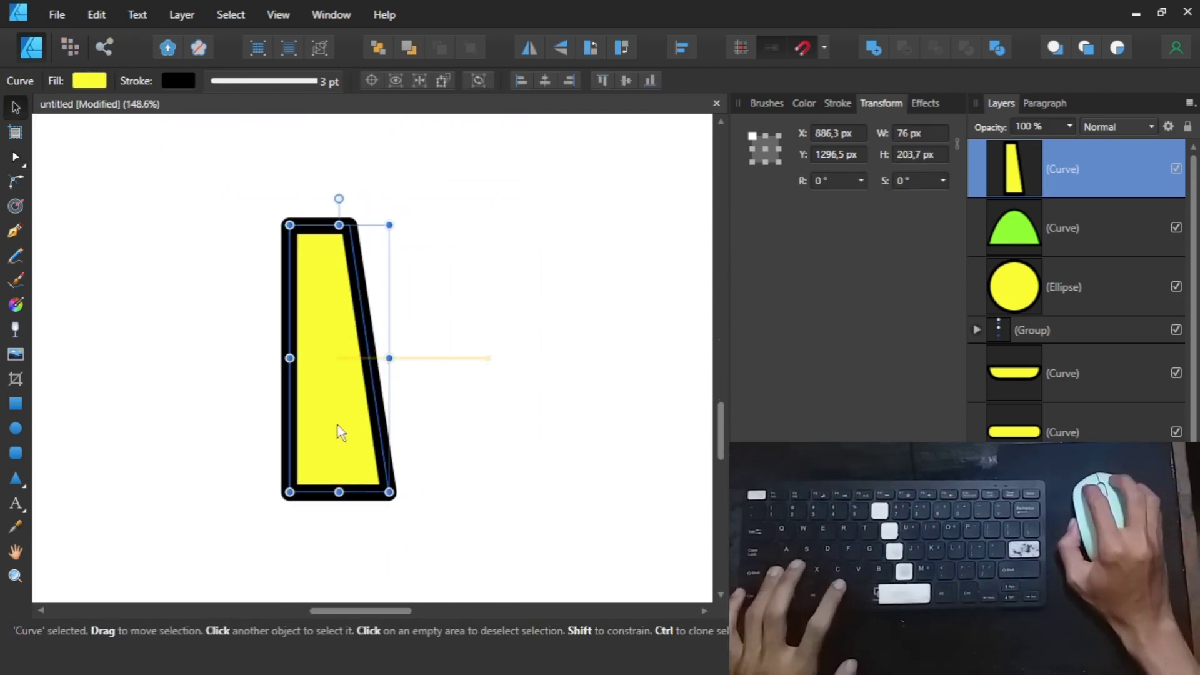
- Duplicate and mirror the slanted shape, then join both halves into one trapezoid
key(ctrl+j)
click(525, 49)
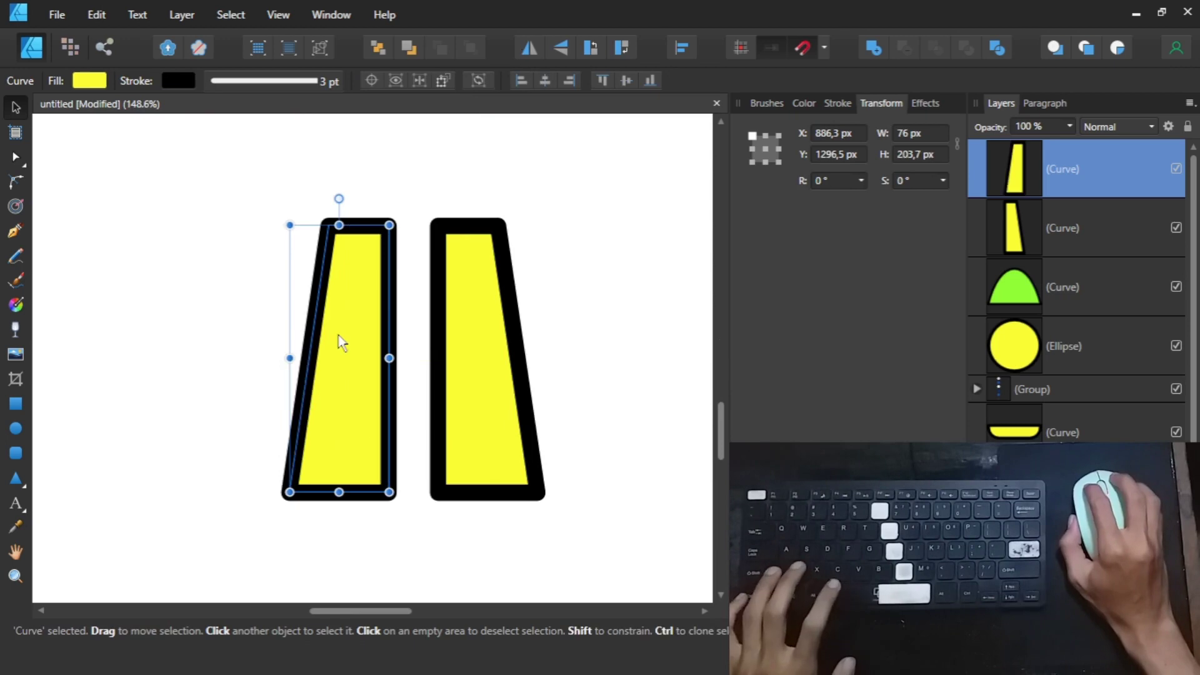
drag(341, 341, 411, 340)
click(300, 531)
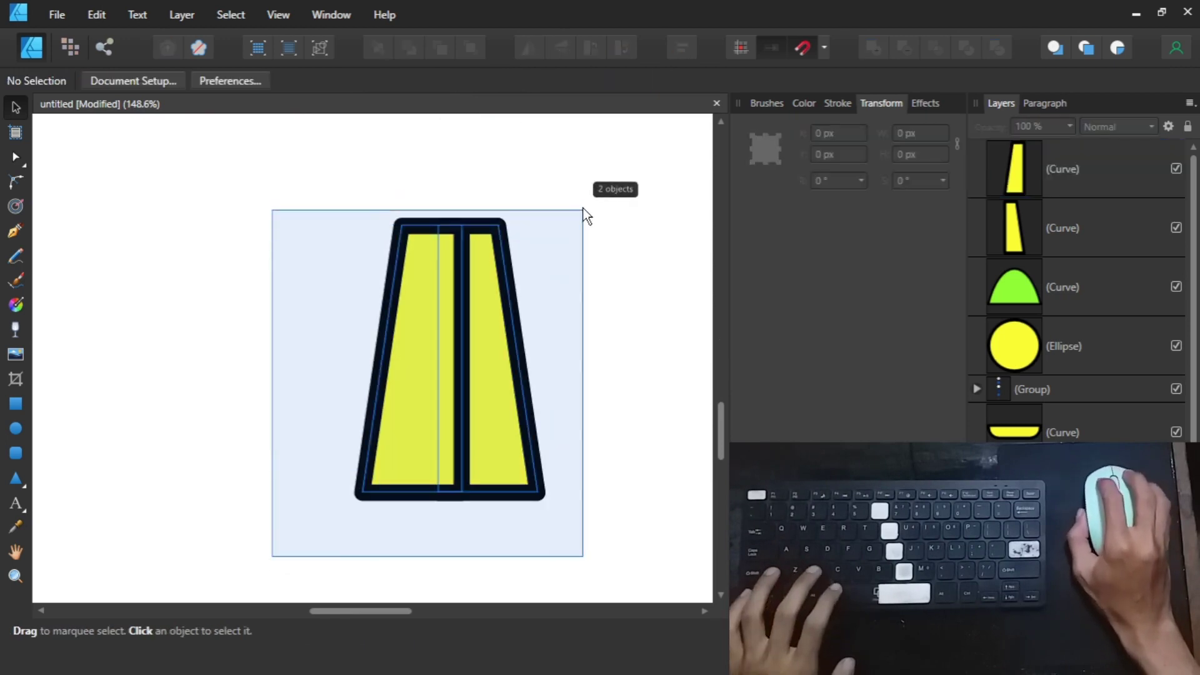
drag(270, 557, 595, 206)
click(873, 47)
click(600, 263)
scroll(429, 381, down, 3)
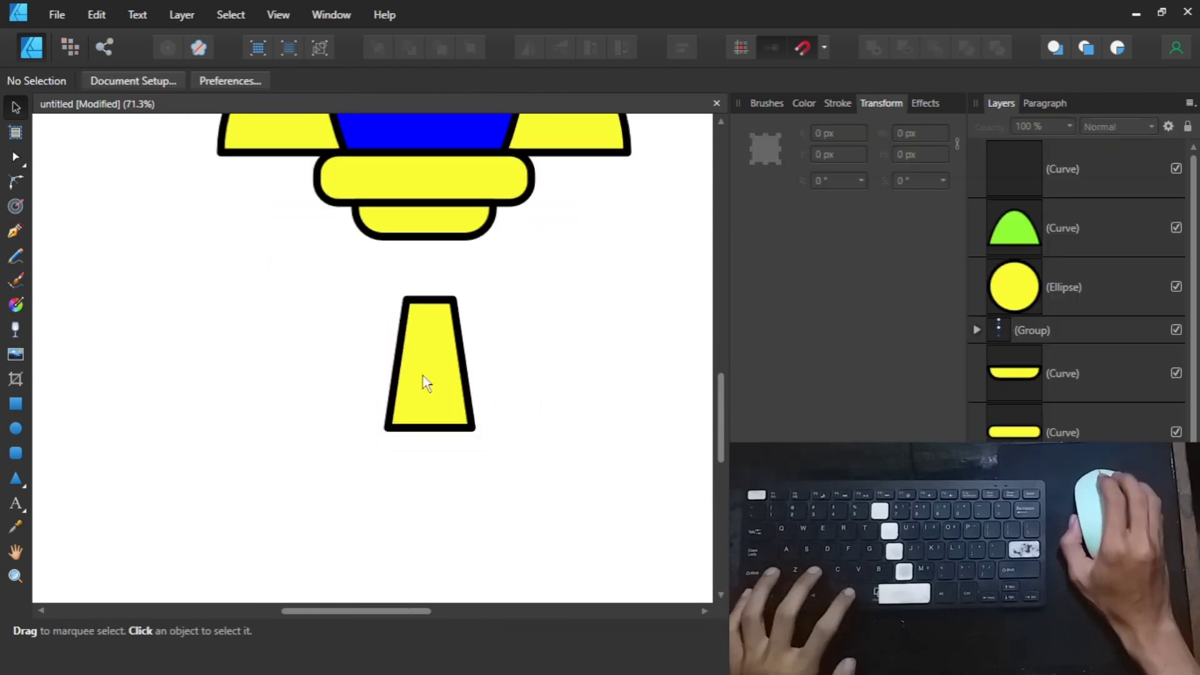
scroll(415, 356, up, 1)
scroll(455, 396, up, 2)
- Position the trapezoid flush beneath the lower nozzle piece
click(455, 396)
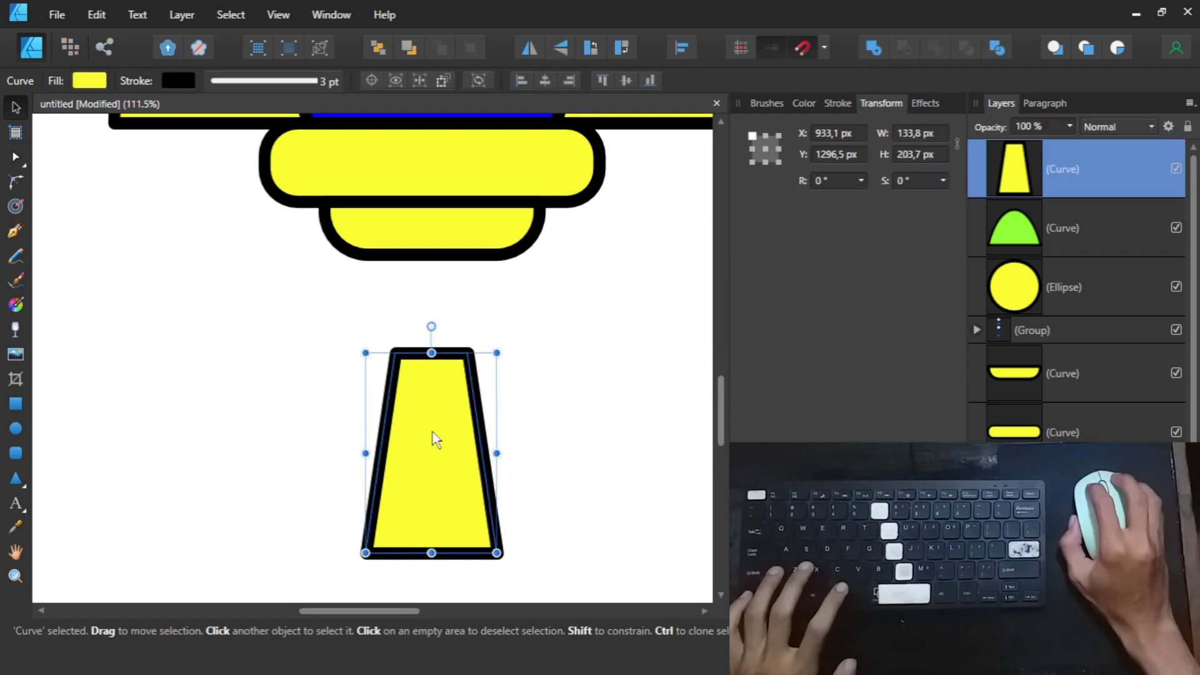
drag(435, 439, 437, 343)
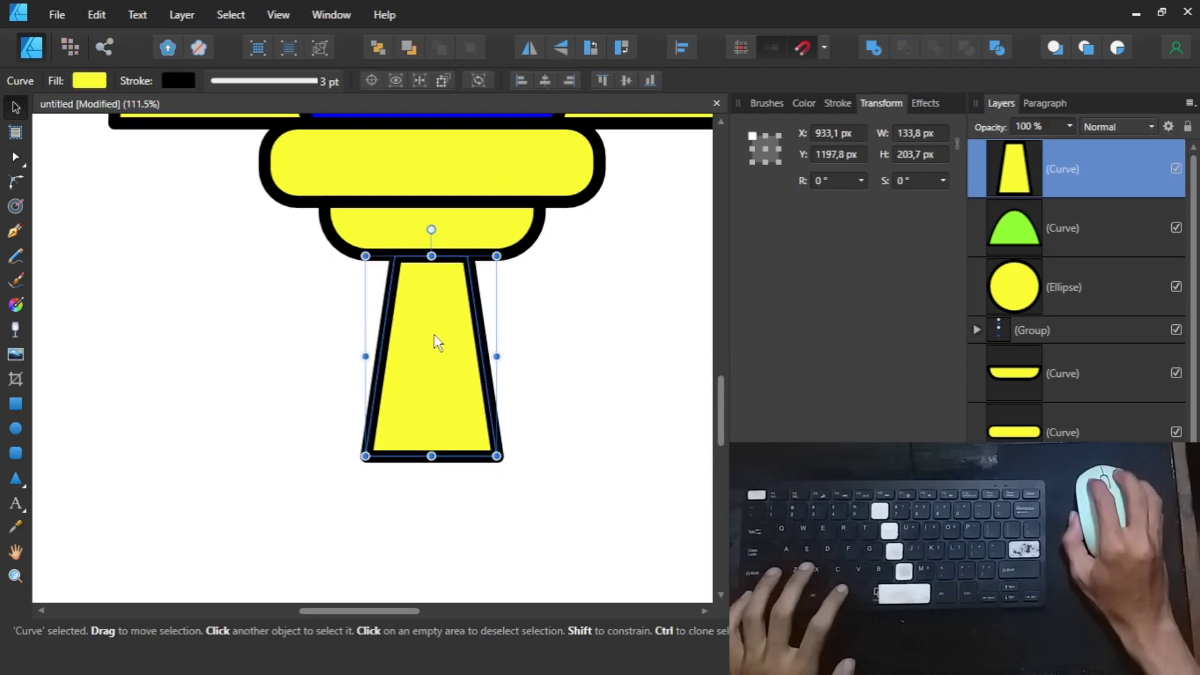
click(482, 228)
scroll(448, 248, up, 3)
click(425, 330)
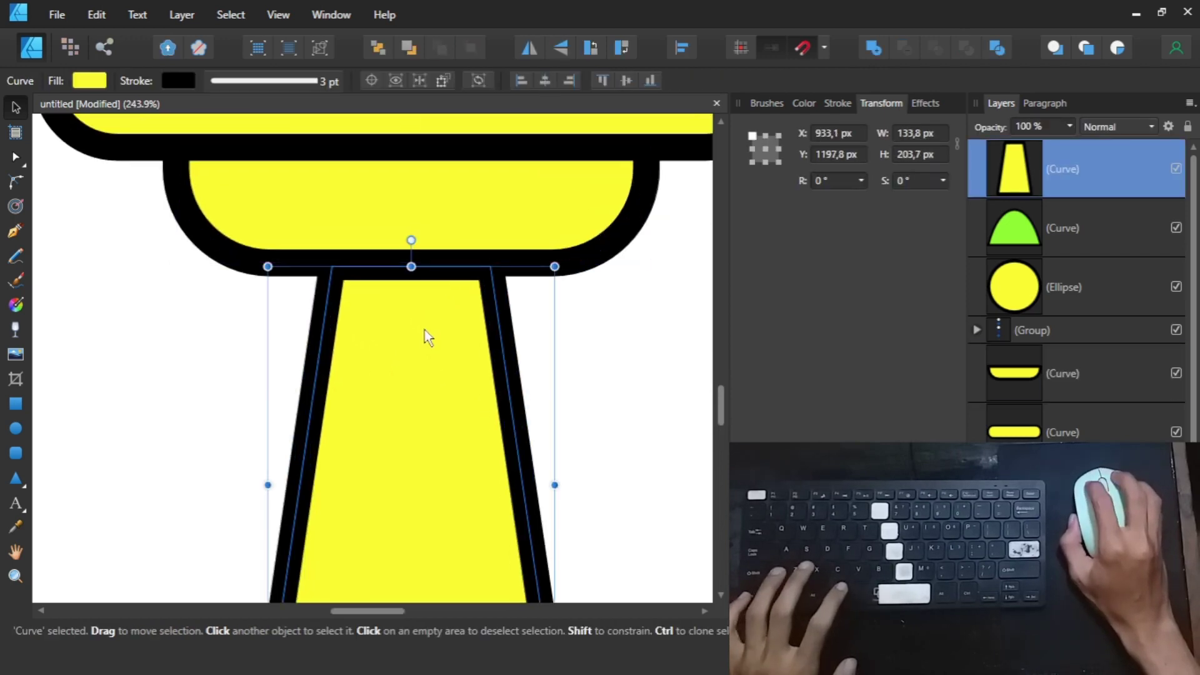
drag(425, 329, 428, 330)
click(556, 327)
- Narrow the trapezoid around its centre to about 103.9 px wide
scroll(557, 326, down, 4)
scroll(598, 327, up, 1)
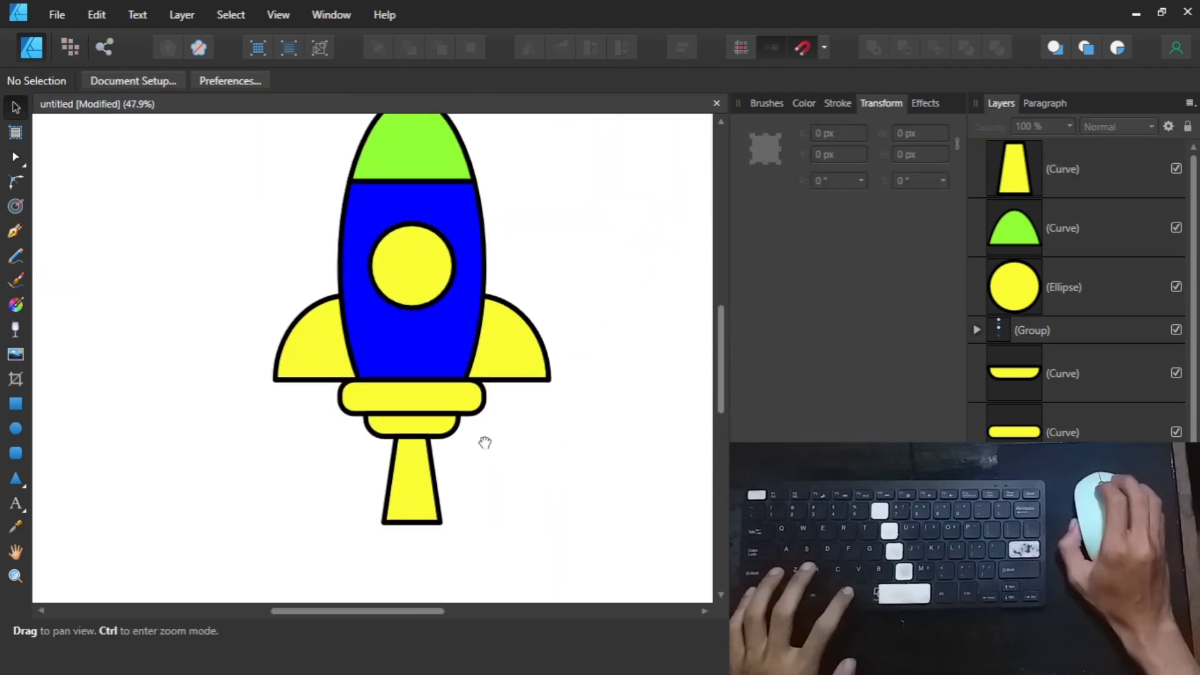
scroll(414, 507, up, 2)
click(406, 514)
drag(456, 469, 440, 468)
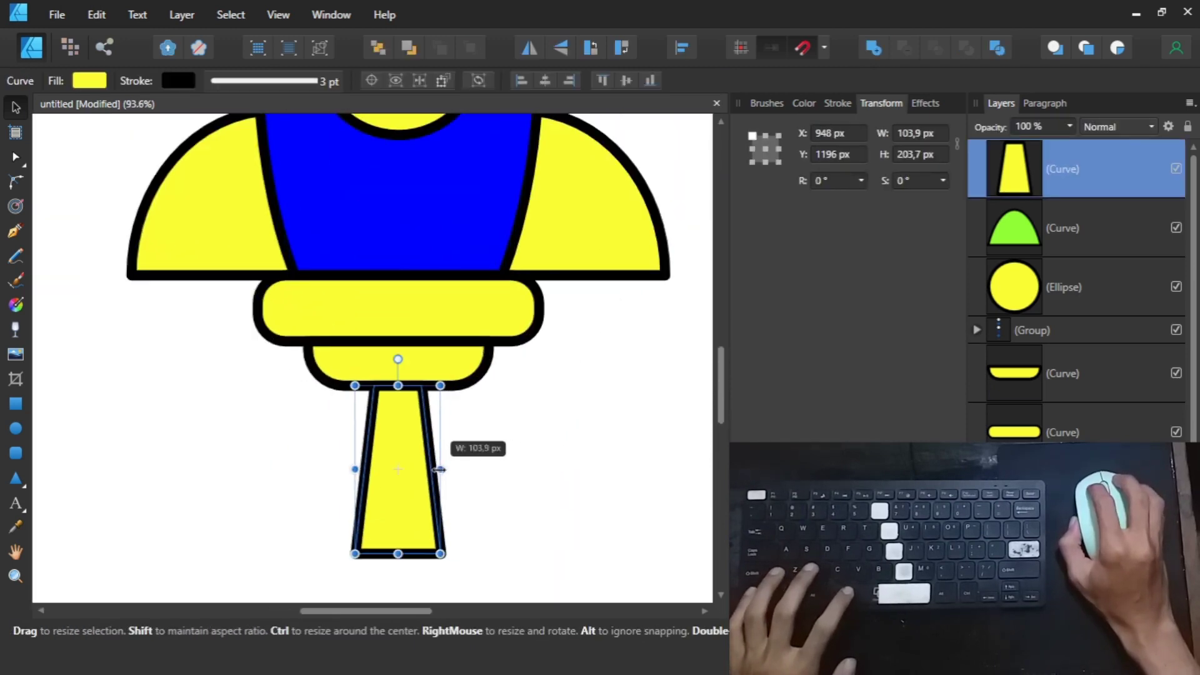
click(502, 458)
scroll(502, 459, down, 1)
- Duplicate the porthole circle, enlarge it and send it behind the exhaust trapezoid
scroll(503, 458, up, 2)
click(420, 243)
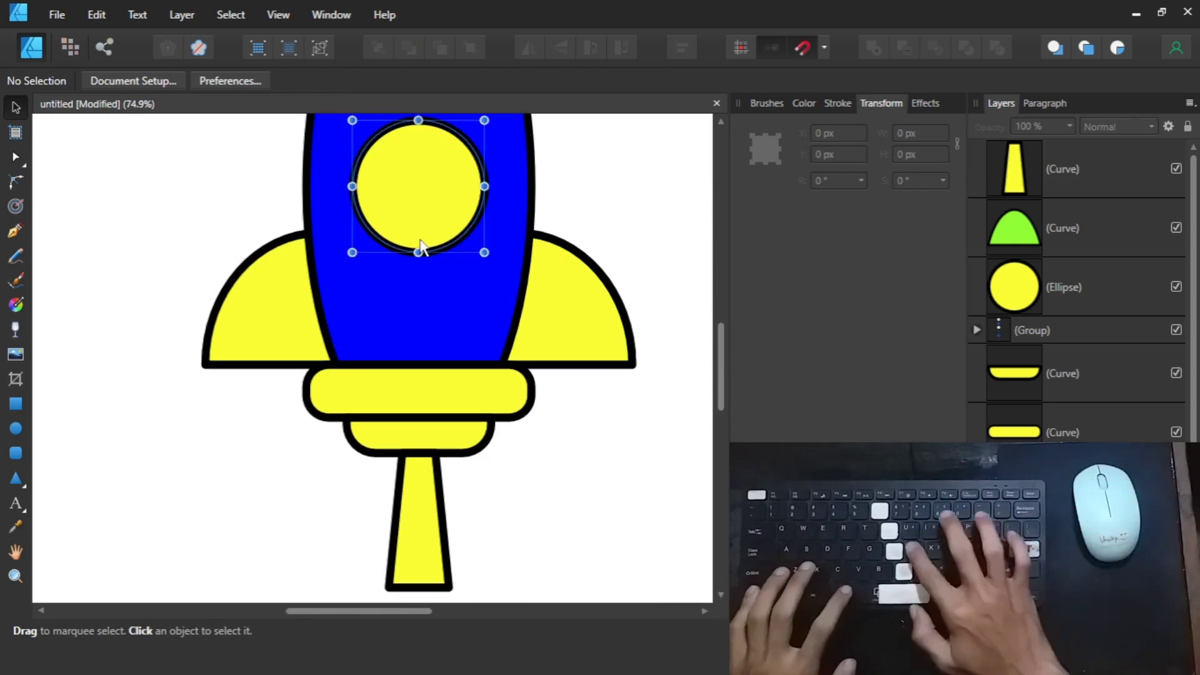
key(ctrl+j)
drag(420, 222, 498, 460)
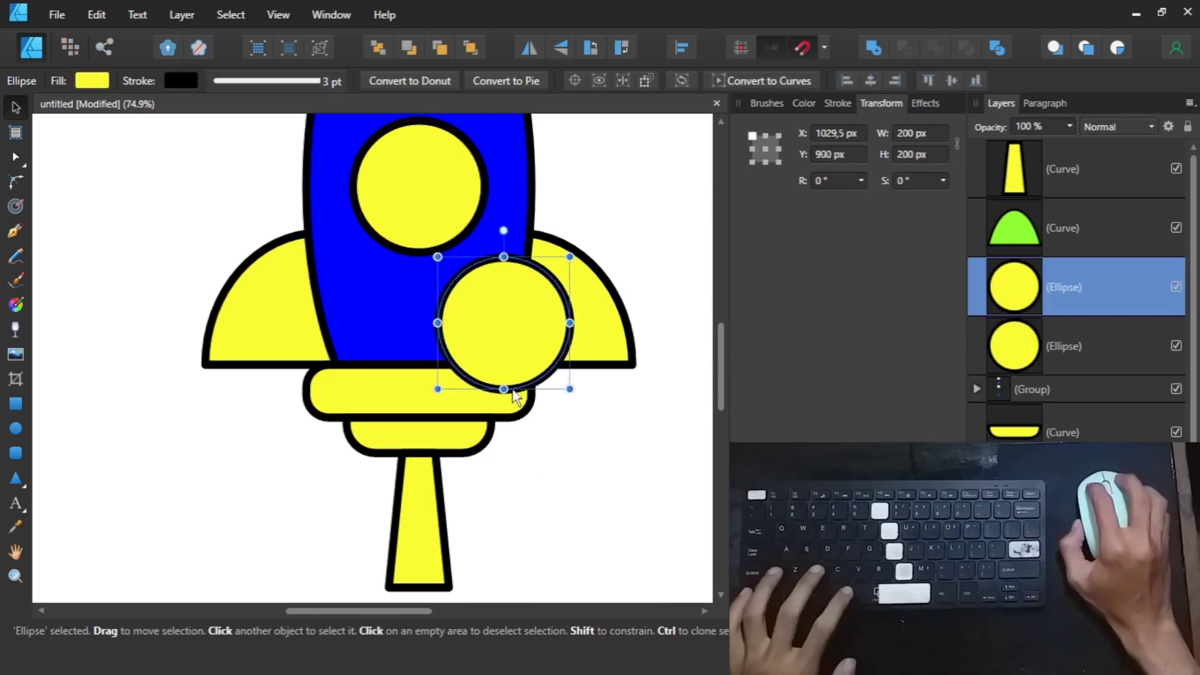
scroll(554, 512, down, 2)
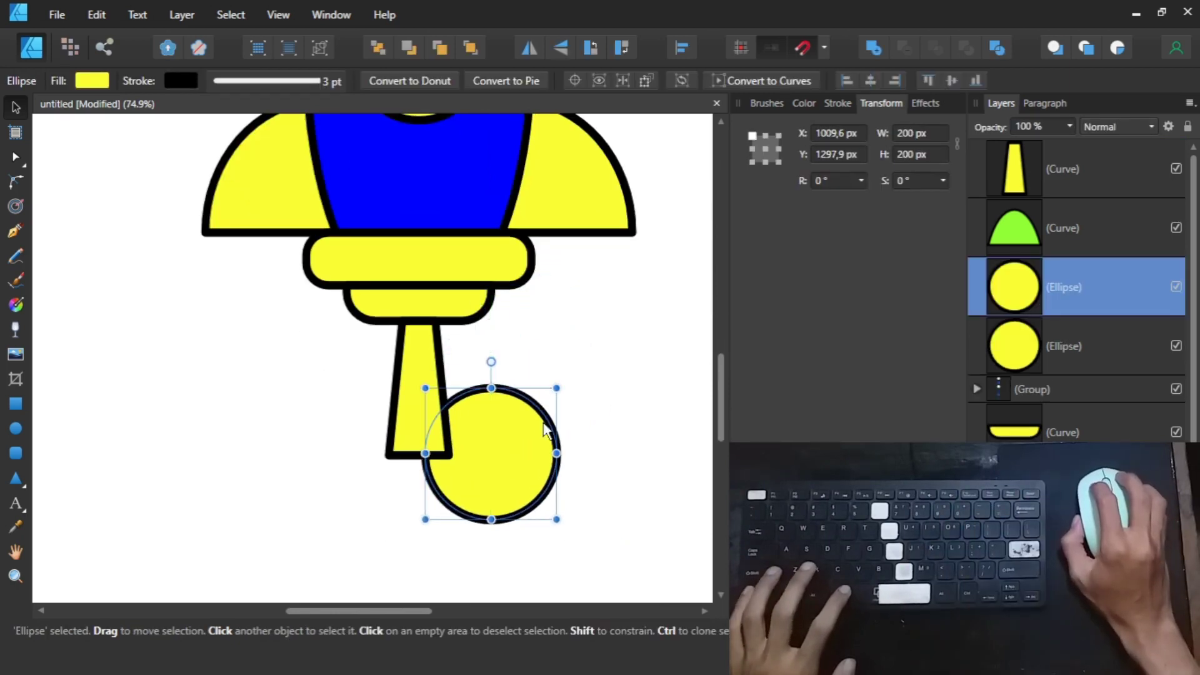
drag(556, 388, 583, 389)
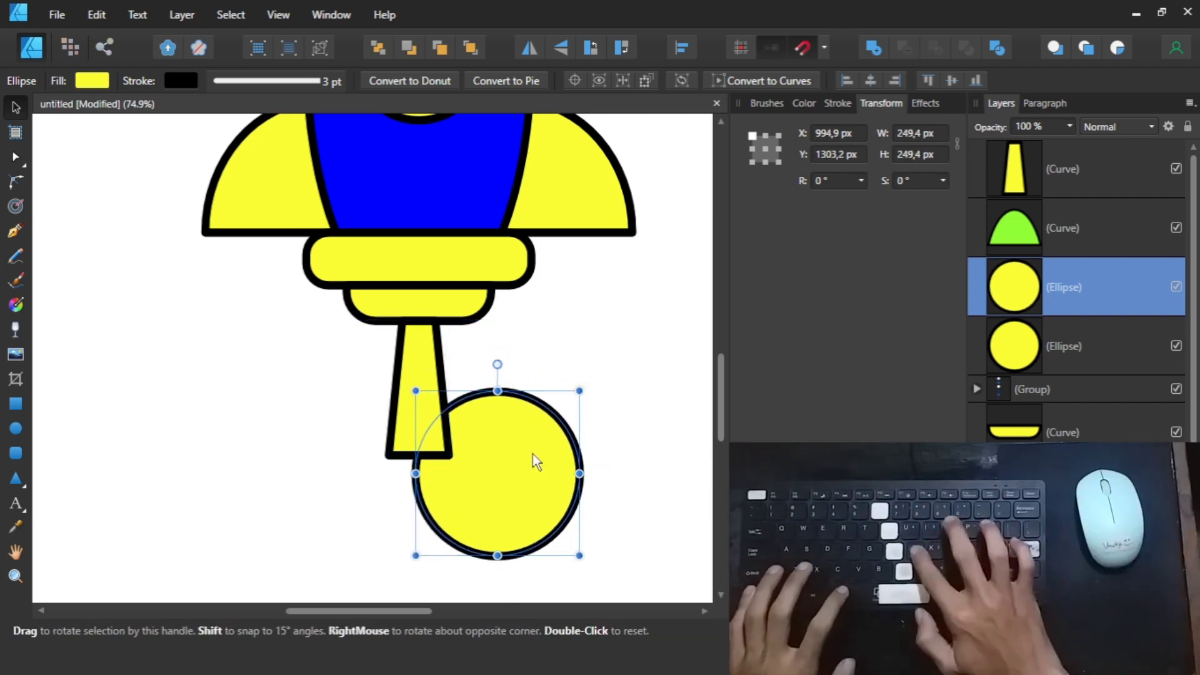
key(ctrl+[)
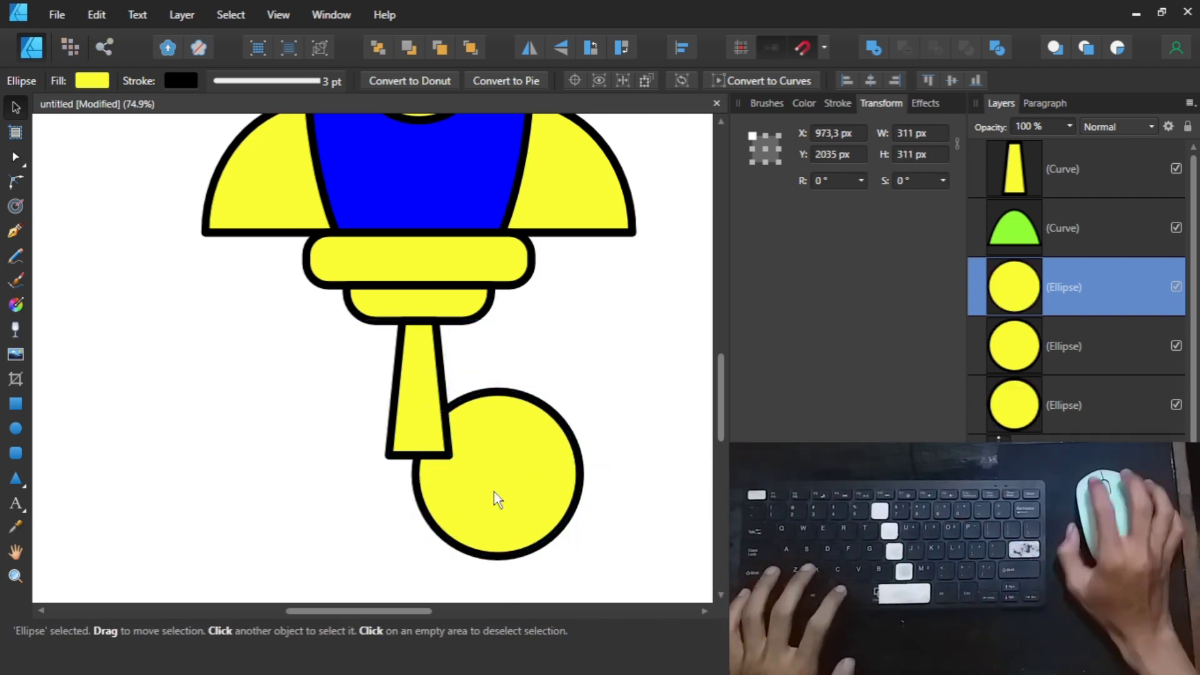
click(498, 500)
- Shrink the second circle and place it against the trapezoid's left side
scroll(438, 406, down, 5)
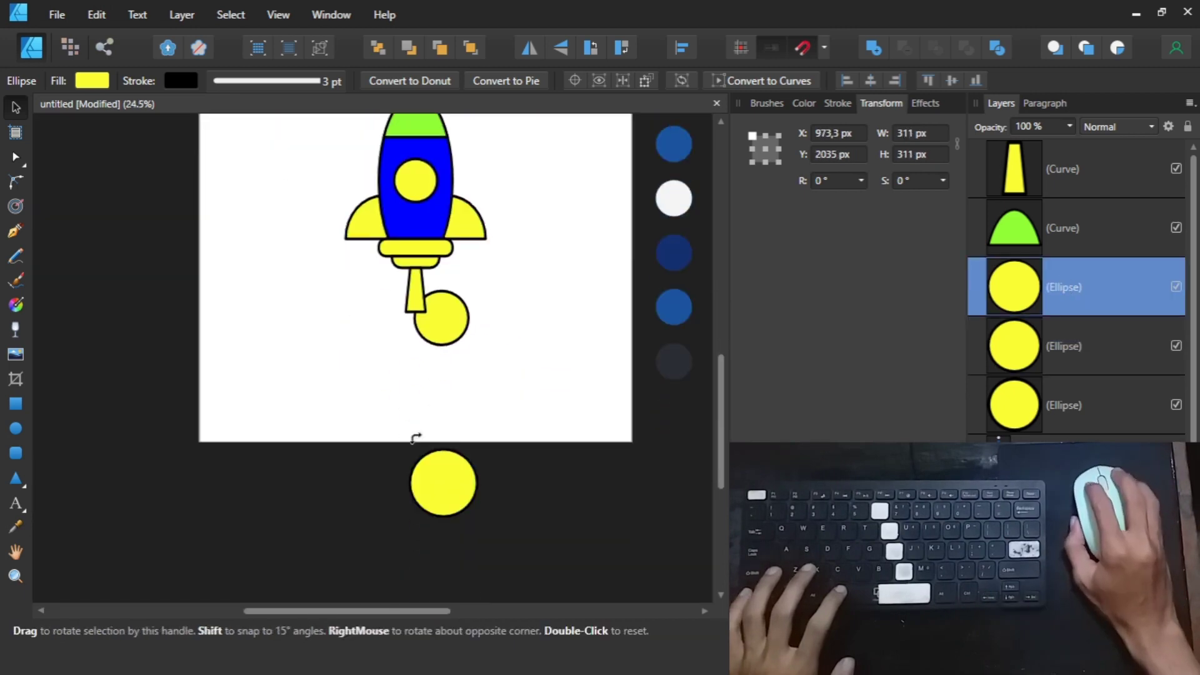
drag(440, 471, 414, 351)
scroll(413, 351, up, 2)
scroll(375, 399, up, 3)
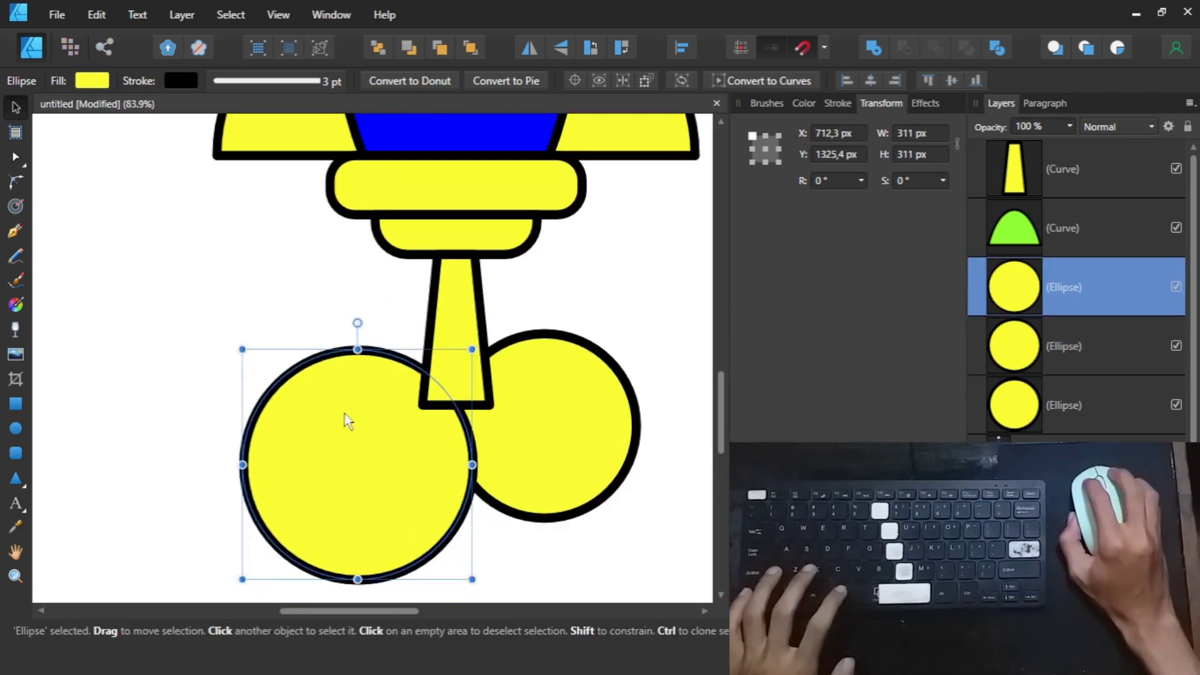
drag(348, 420, 363, 404)
drag(255, 561, 304, 518)
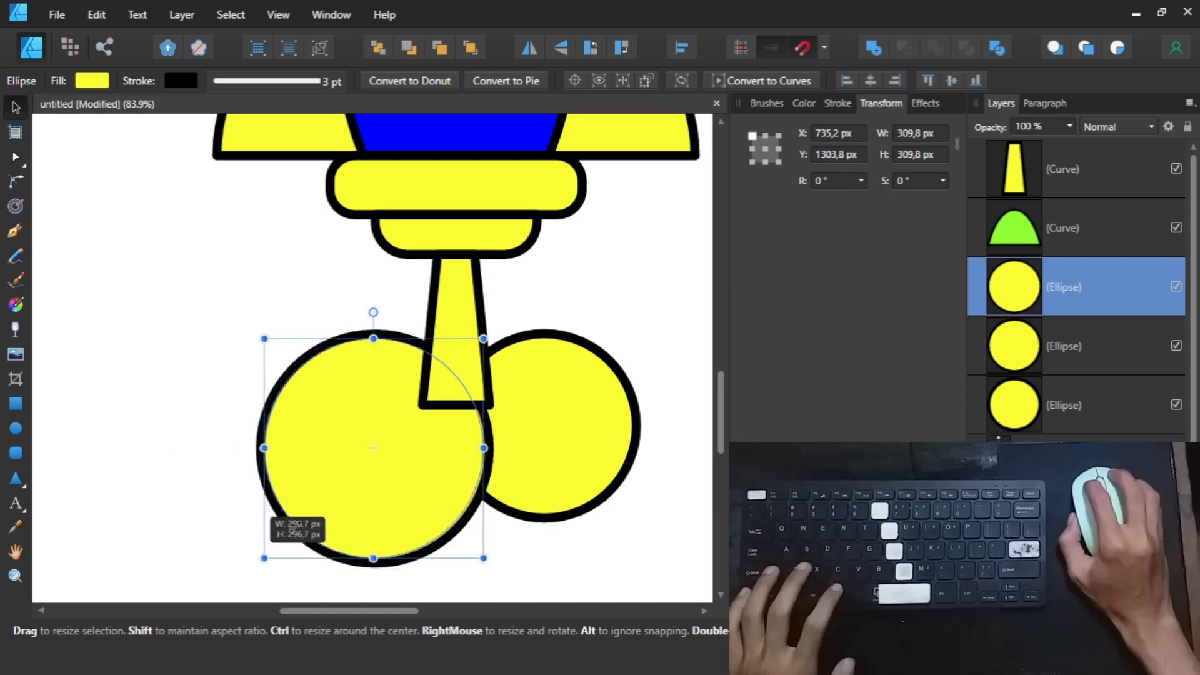
drag(364, 481, 395, 472)
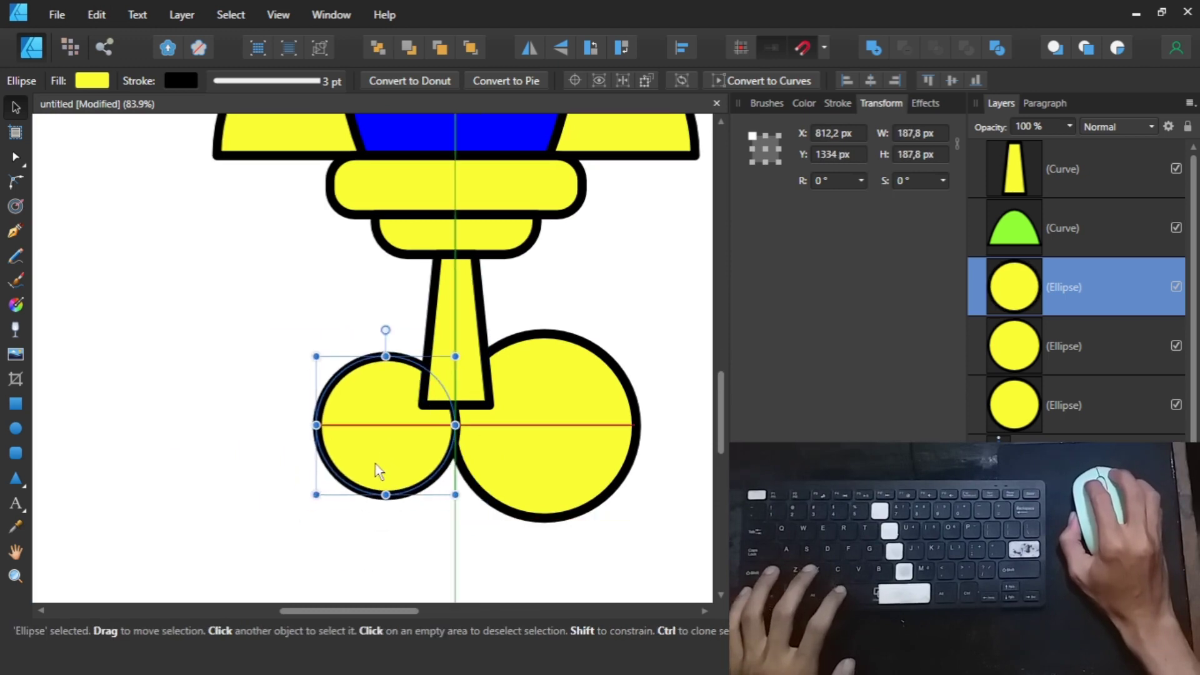
click(210, 469)
- Draw a rectangle across the lower base and enlarge both cloud circles
click(16, 403)
drag(223, 405, 681, 598)
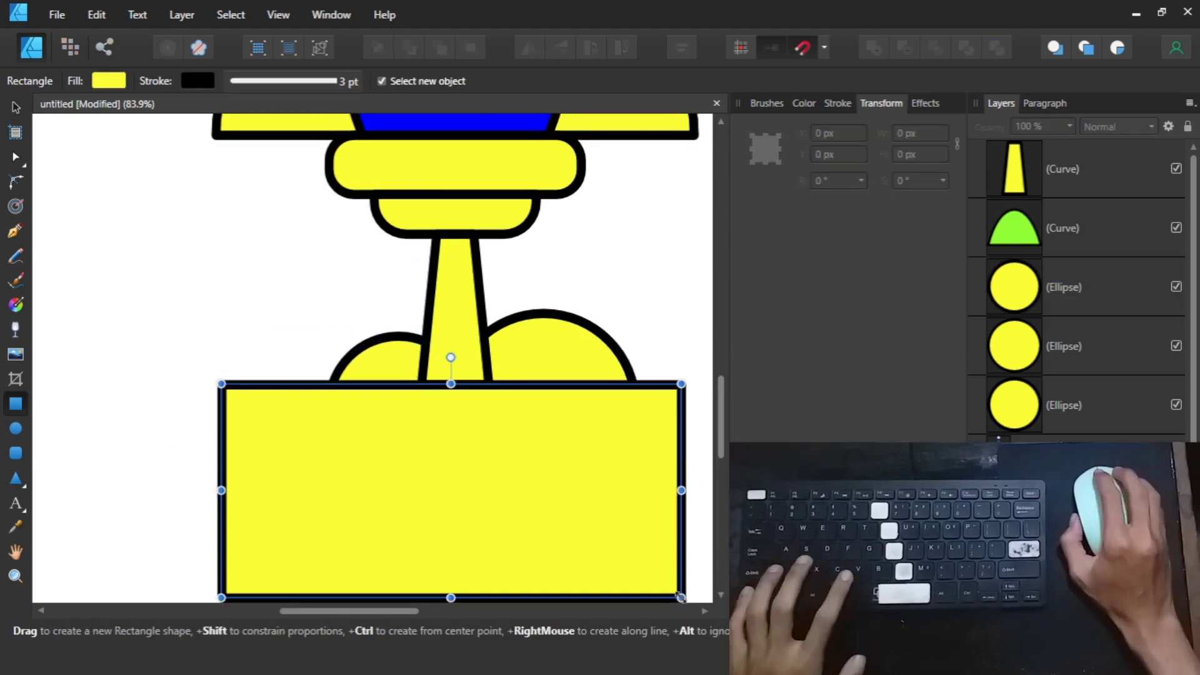
key(v)
scroll(583, 343, down, 2)
scroll(526, 344, up, 2)
click(526, 343)
click(490, 408)
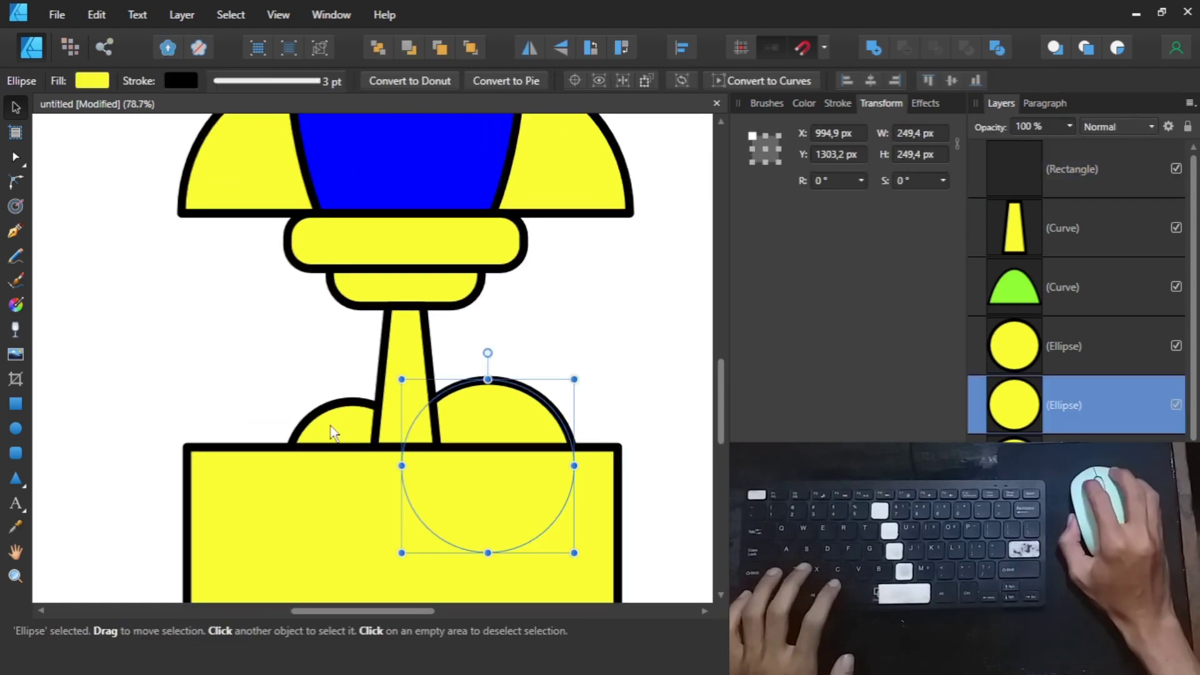
shift+click(331, 425)
drag(575, 378, 595, 368)
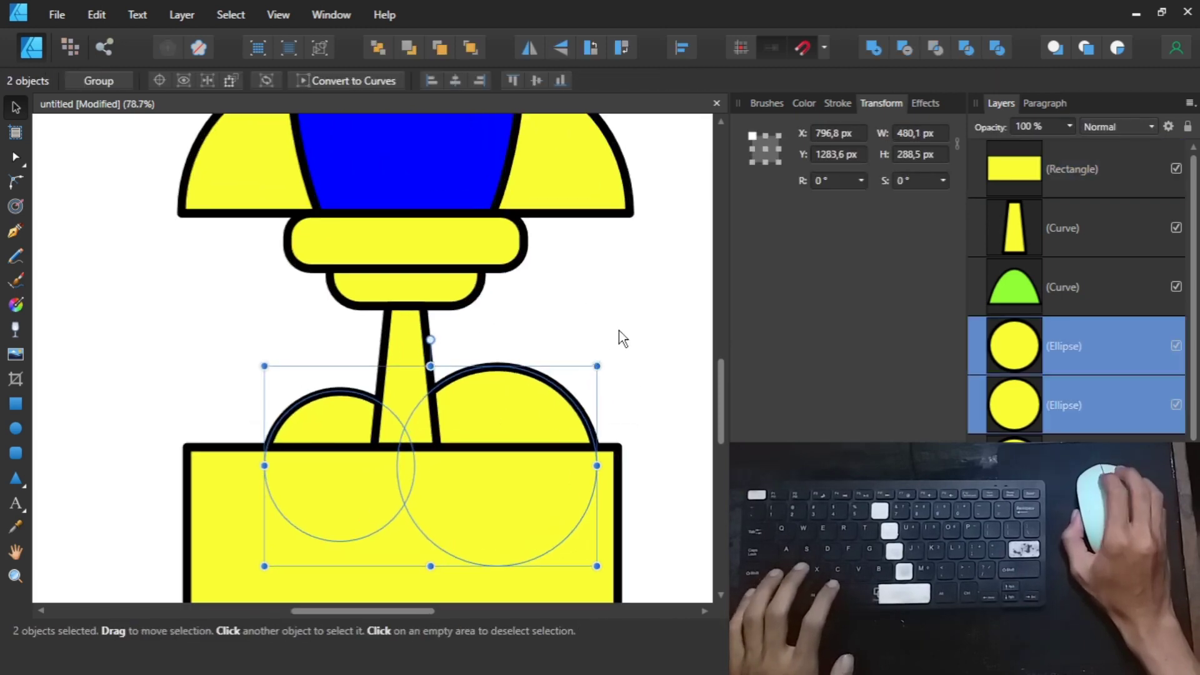
- Add the two circles, subtract the rectangle, and merge the result with the exhaust stem
click(619, 330)
scroll(619, 330, down, 1)
click(552, 390)
shift+click(391, 407)
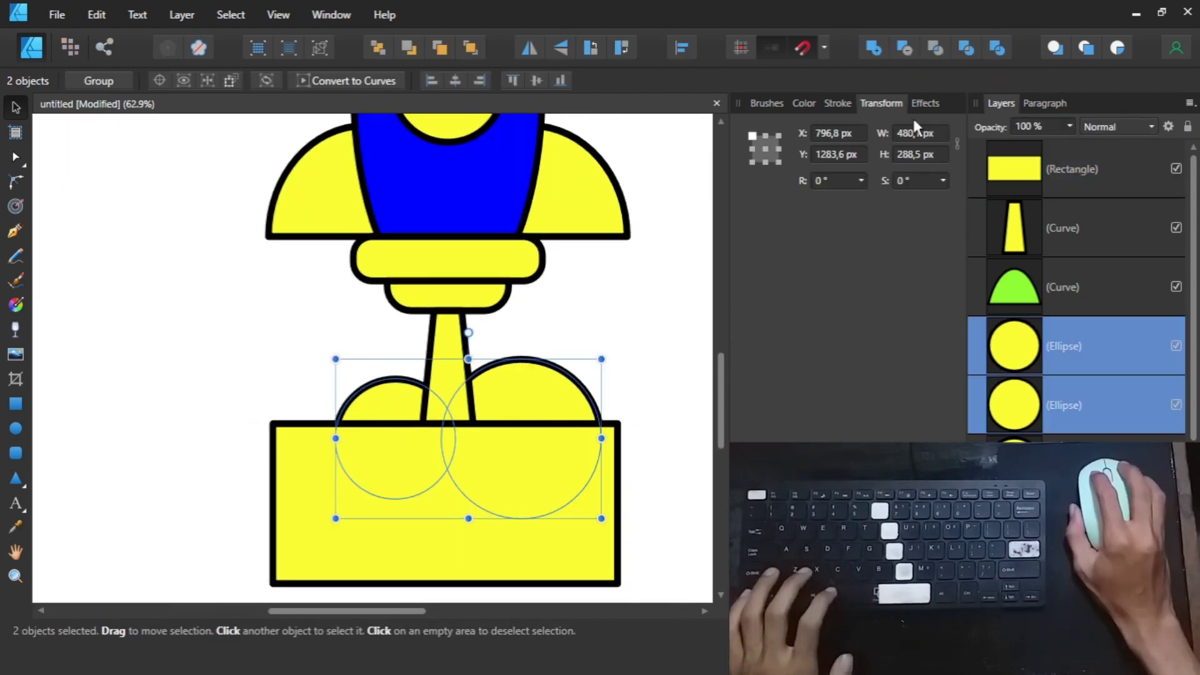
key(ctrl+shift+a)
shift+click(515, 488)
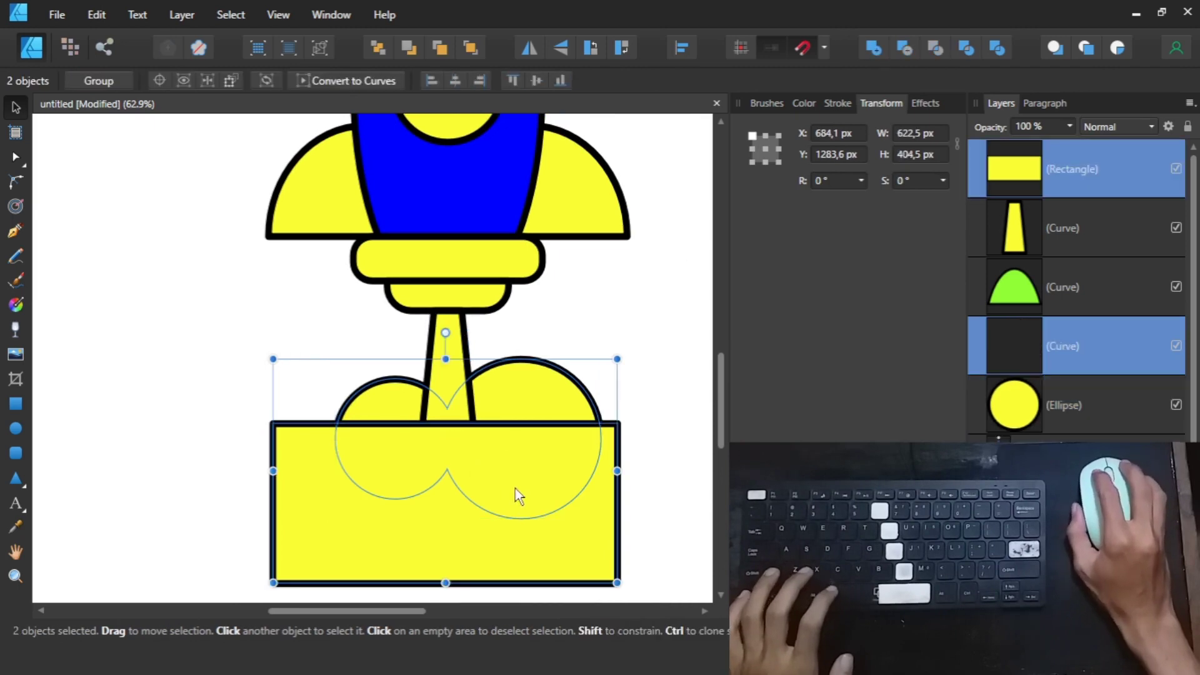
click(904, 49)
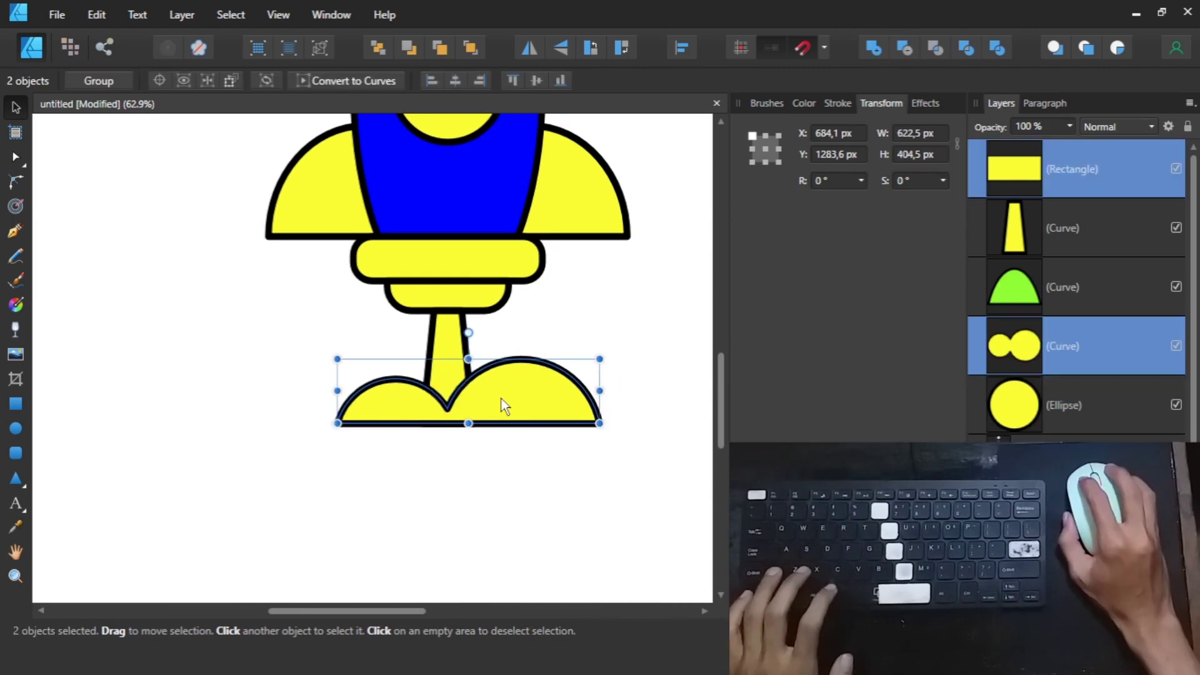
key(ctrl+shift+a)
click(659, 368)
- Clone the window circle to the left of the base and enlarge it to about 252 px
scroll(375, 415, up, 2)
scroll(520, 122, up, 1)
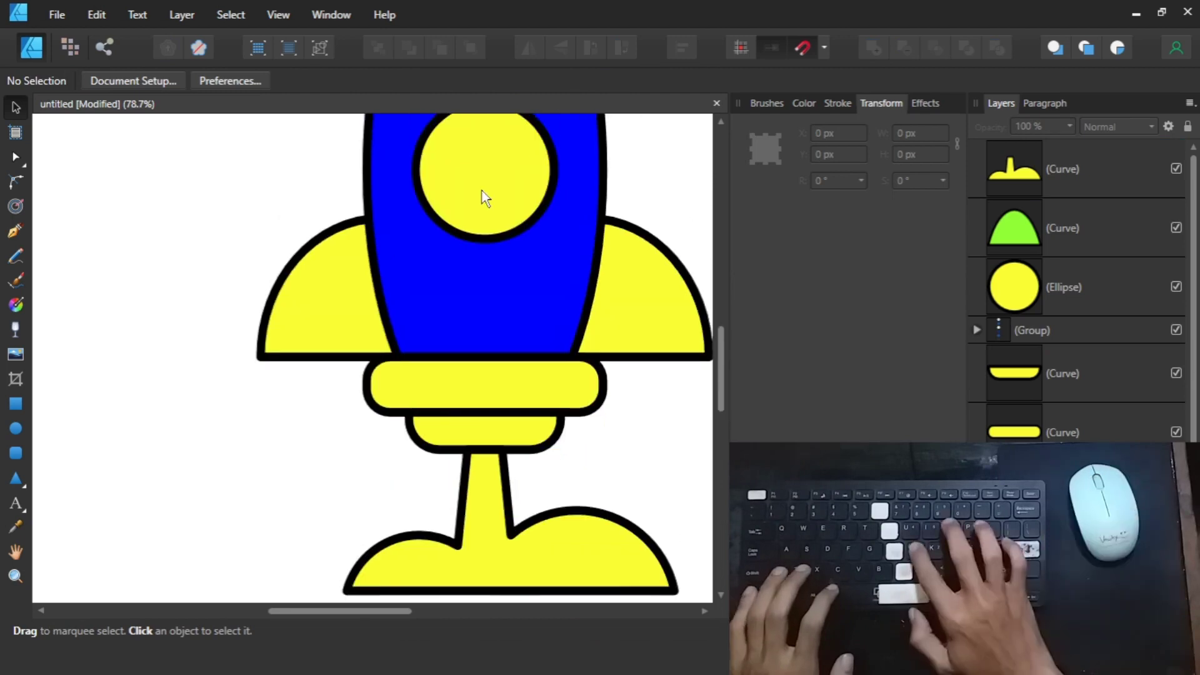
click(486, 198)
key(ctrl+j)
drag(498, 175, 301, 451)
scroll(302, 451, down, 2)
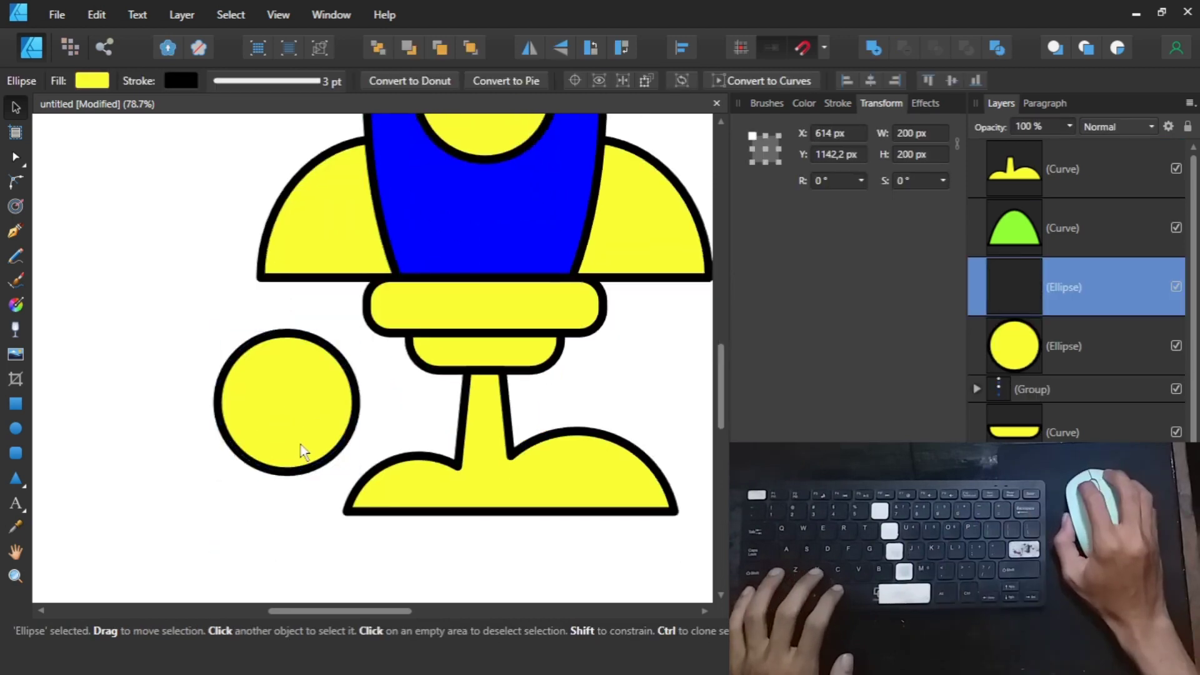
drag(291, 393, 347, 468)
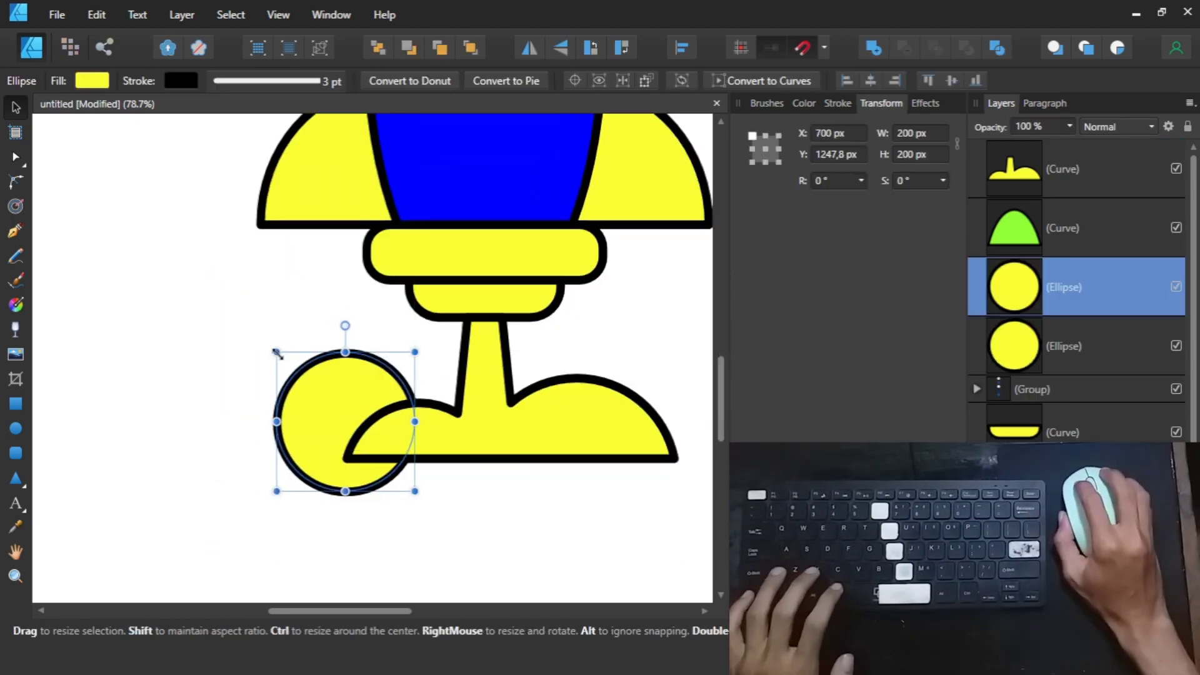
drag(277, 354, 234, 318)
click(170, 378)
click(282, 403)
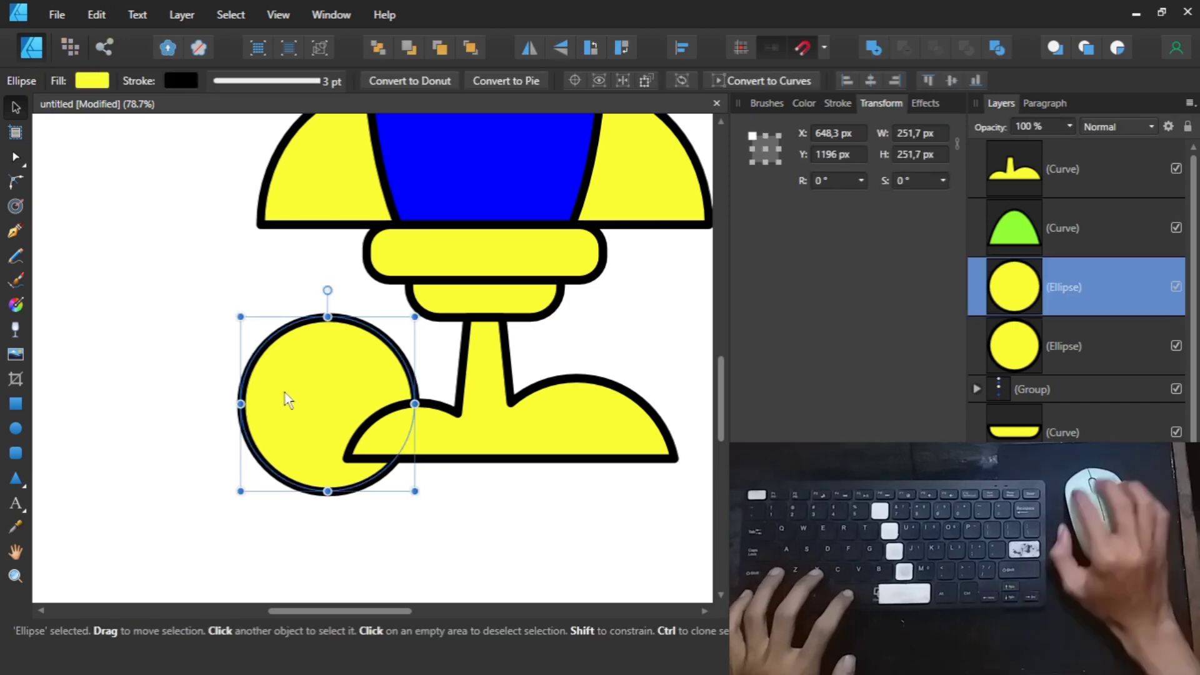
- Place a matching enlarged circle over the base's right side
key(ctrl+d)
drag(469, 374, 257, 408)
drag(134, 436, 456, 428)
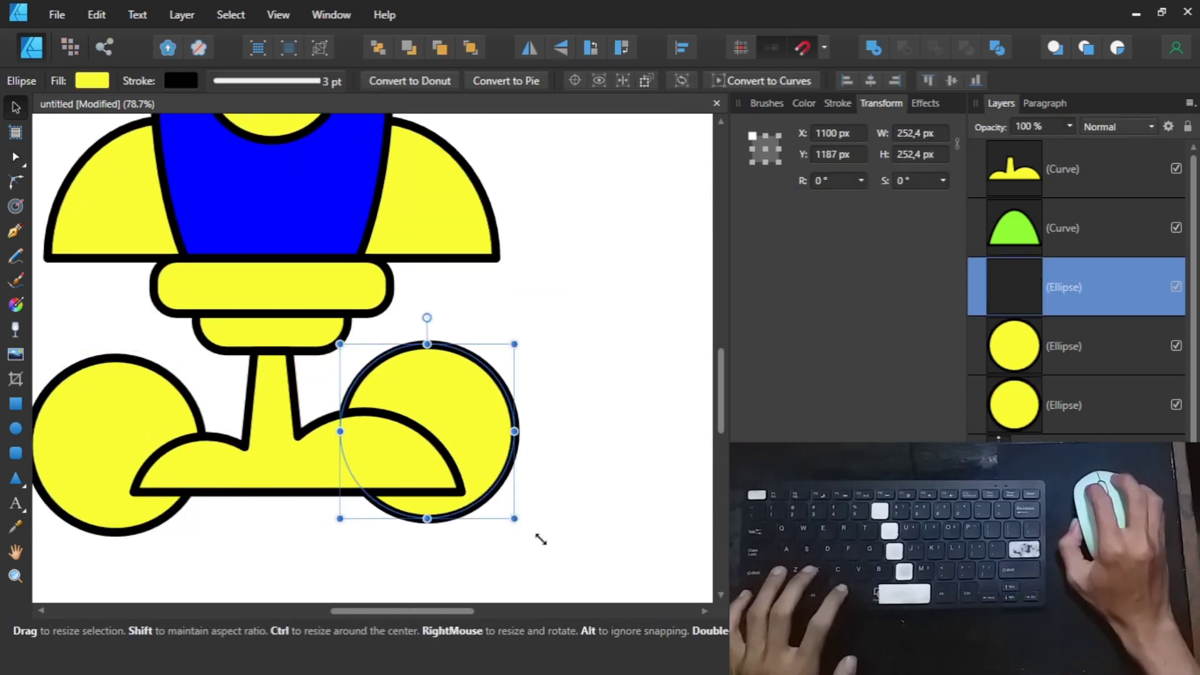
drag(540, 539, 563, 560)
click(595, 500)
click(462, 478)
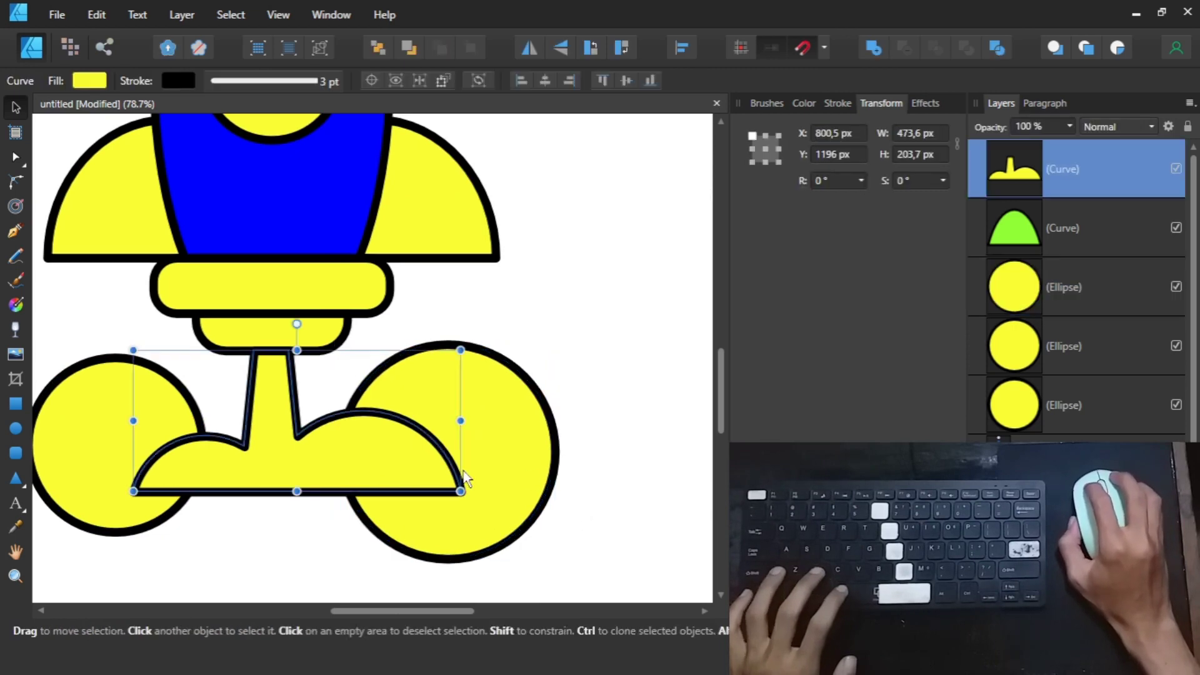
click(518, 451)
mouse_move(476, 437)
mouse_down()
mouse_move(504, 438)
mouse_move(548, 348)
mouse_up()
- Flatten the right circle's bottom by subtracting a rectangle below the base line
key(space)
key(m)
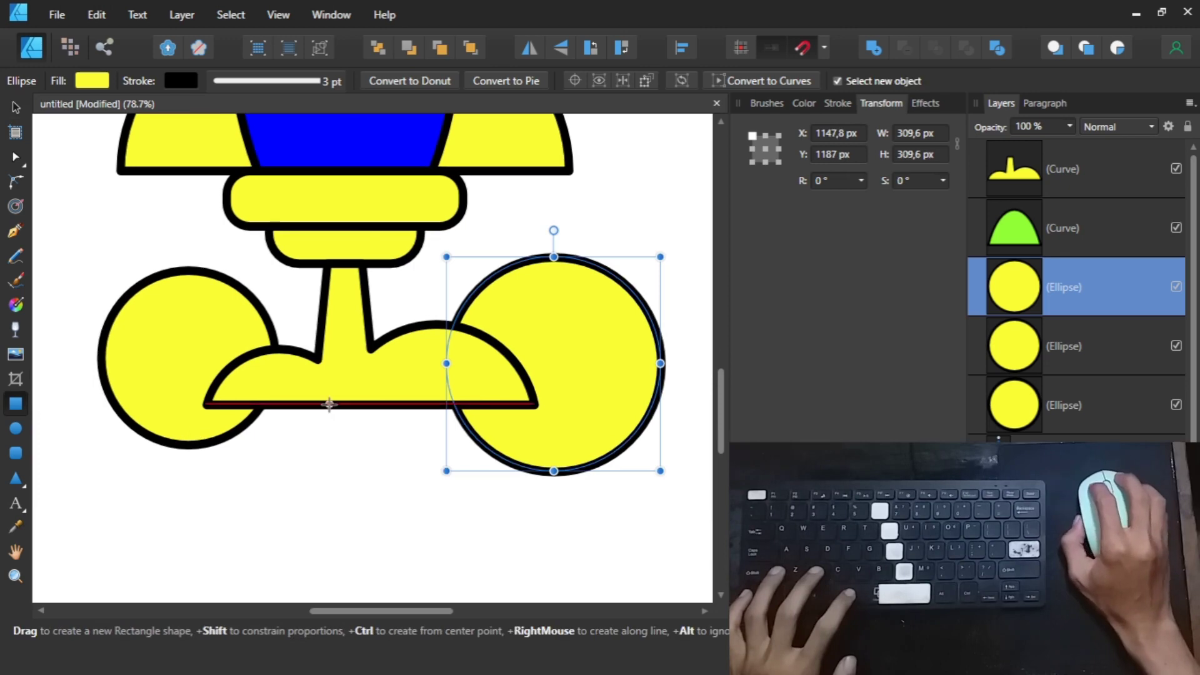
drag(330, 403, 668, 523)
shift+click(597, 331)
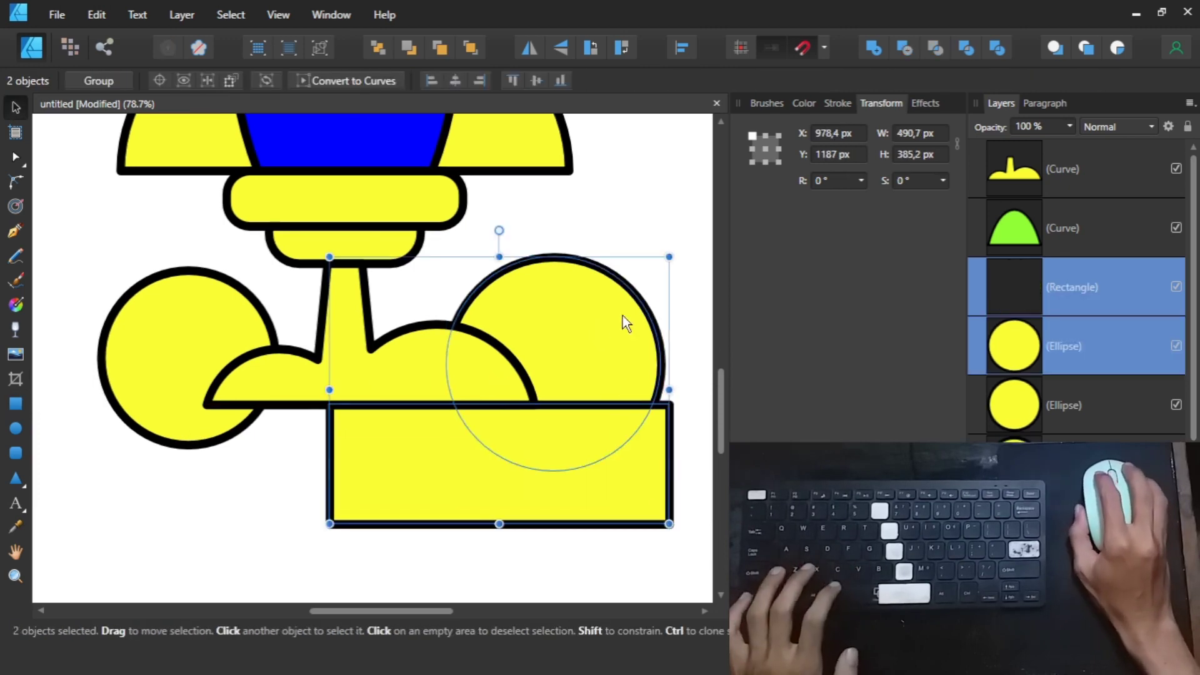
click(904, 47)
click(306, 463)
- Flatten the left circle with a subtracted rectangle and send that mound to the back
click(14, 406)
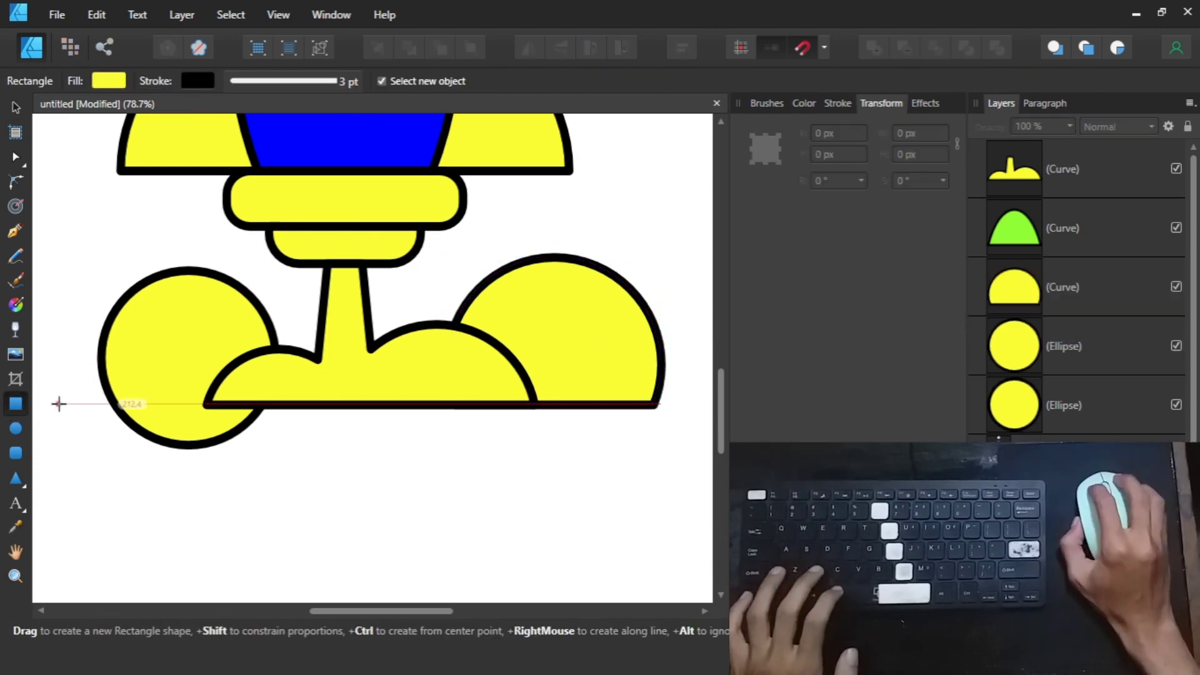
drag(57, 403, 379, 497)
key(v)
shift+click(181, 321)
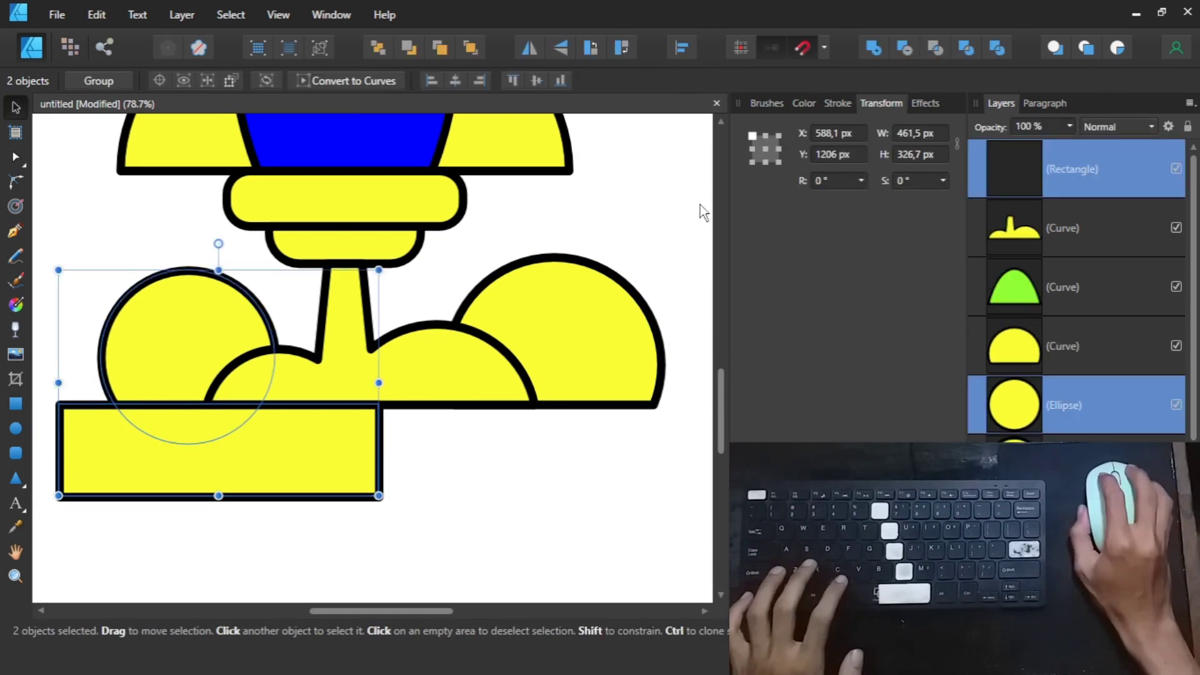
click(904, 47)
click(262, 462)
click(210, 353)
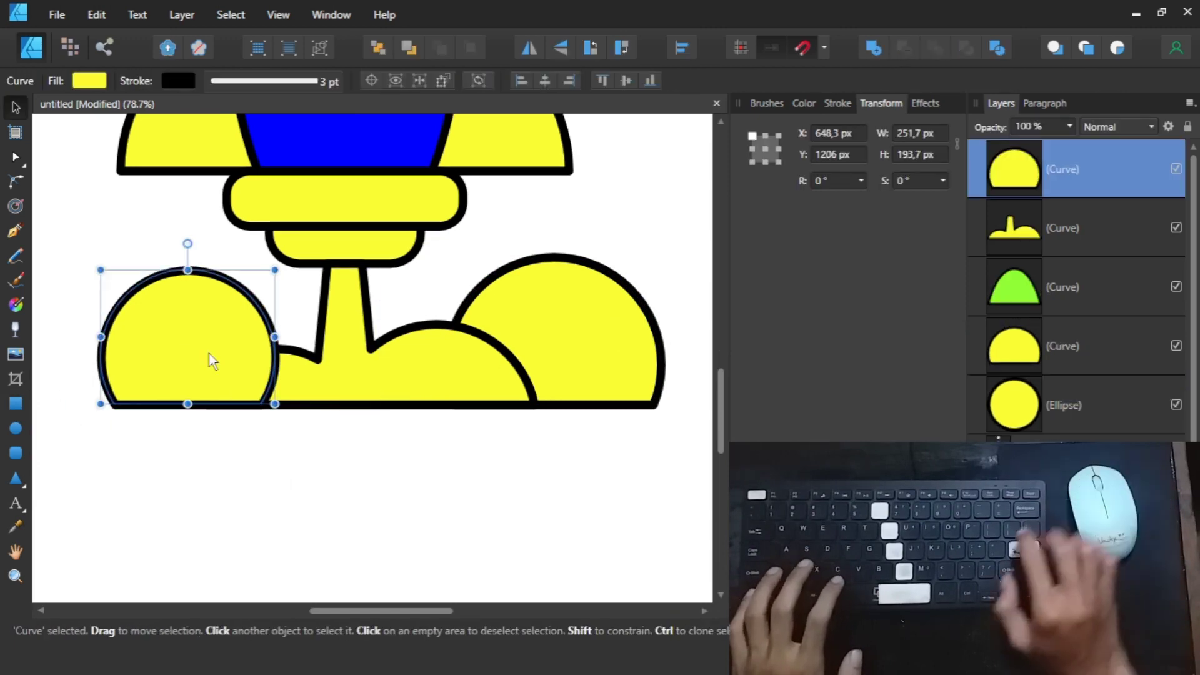
key(ctrl+shift+bracketleft)
click(202, 480)
- Draw a small bubble circle left of the clouds and size it slightly larger
scroll(350, 336, down, 5)
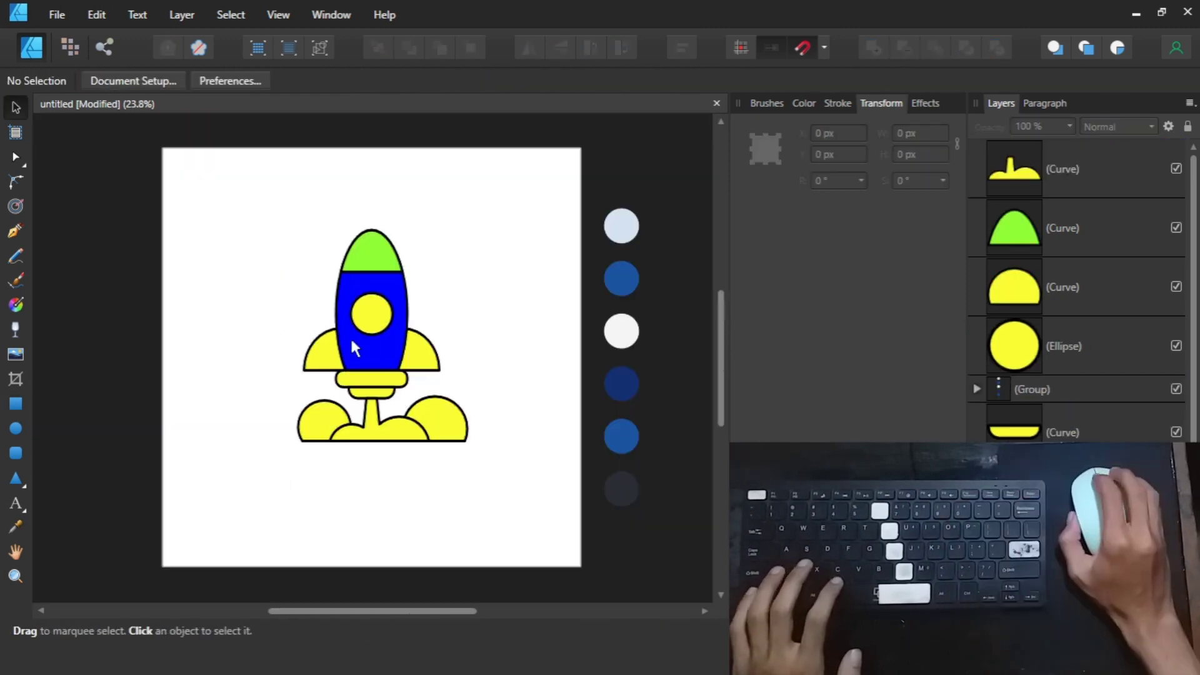
scroll(362, 407, up, 3)
scroll(112, 441, up, 3)
key(m)
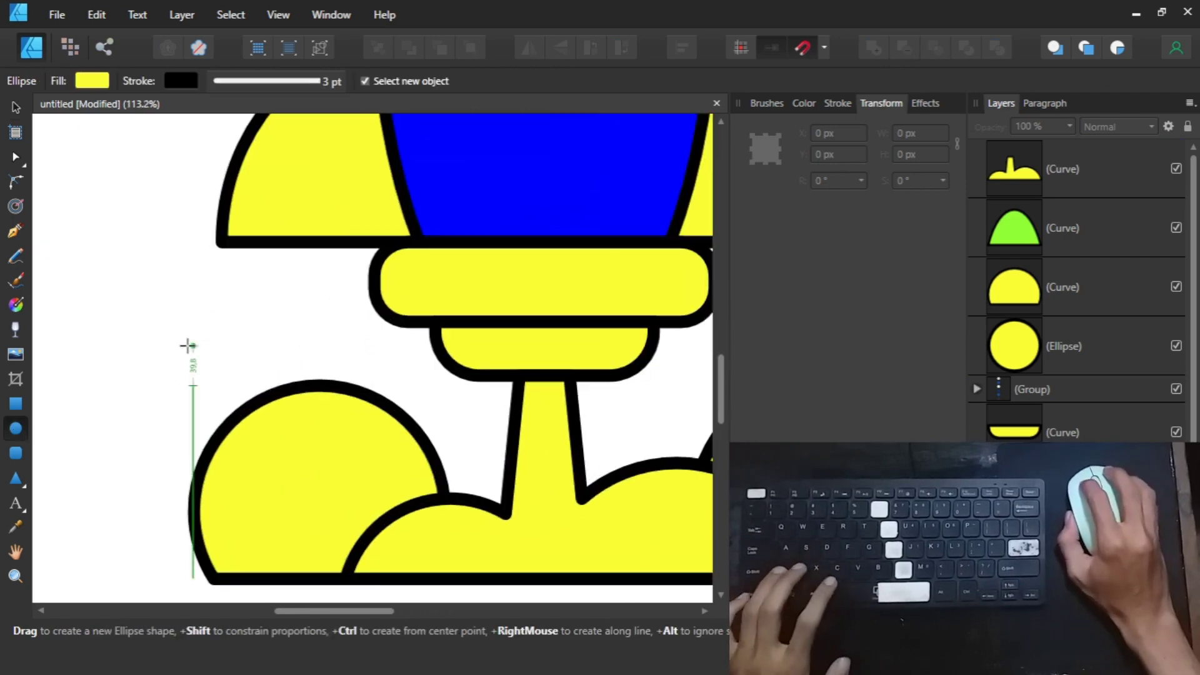
drag(227, 394, 226, 393)
key(v)
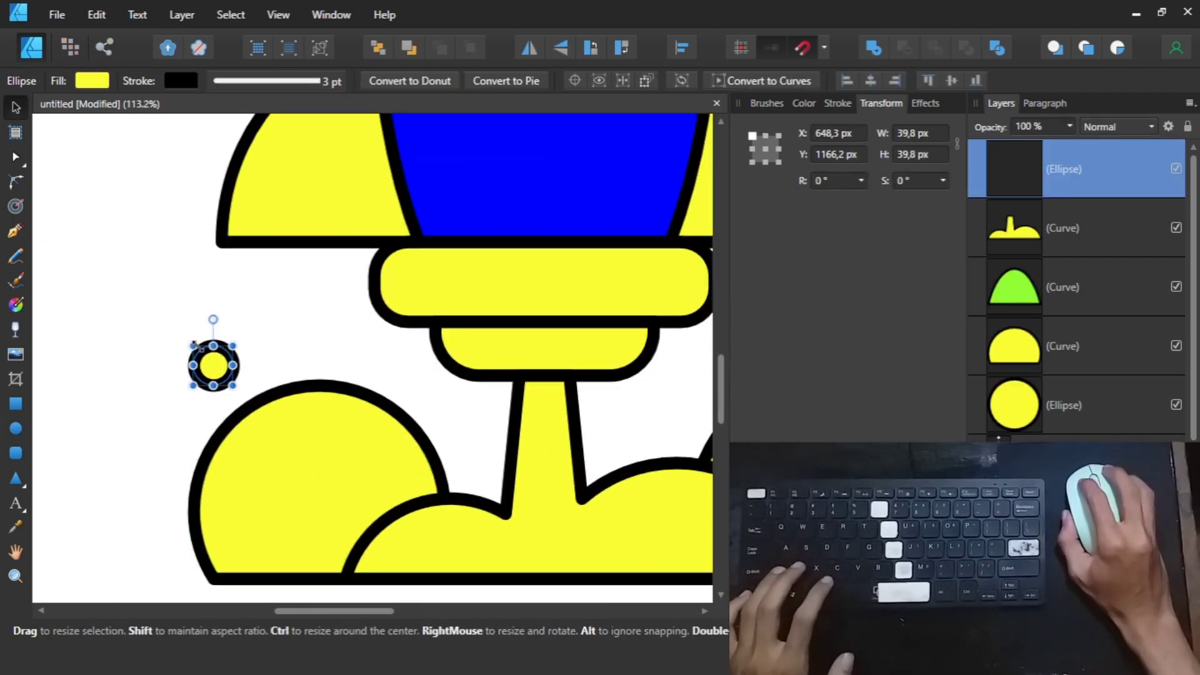
scroll(170, 389, up, 5)
drag(254, 331, 211, 380)
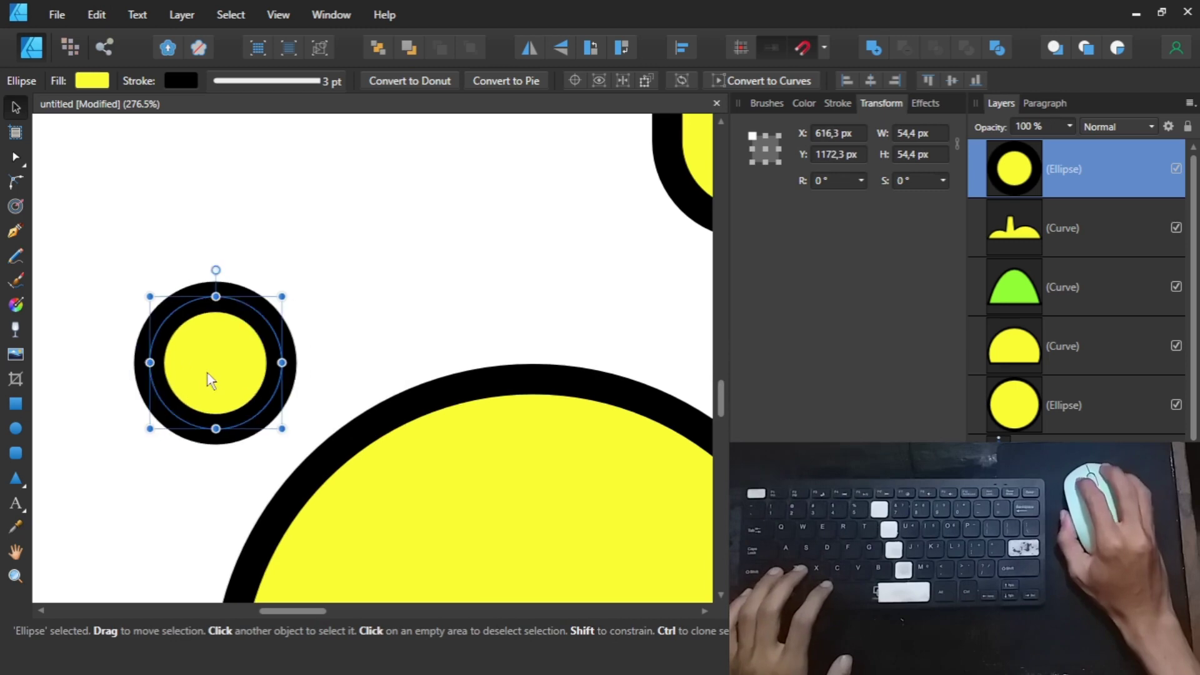
drag(150, 297, 137, 282)
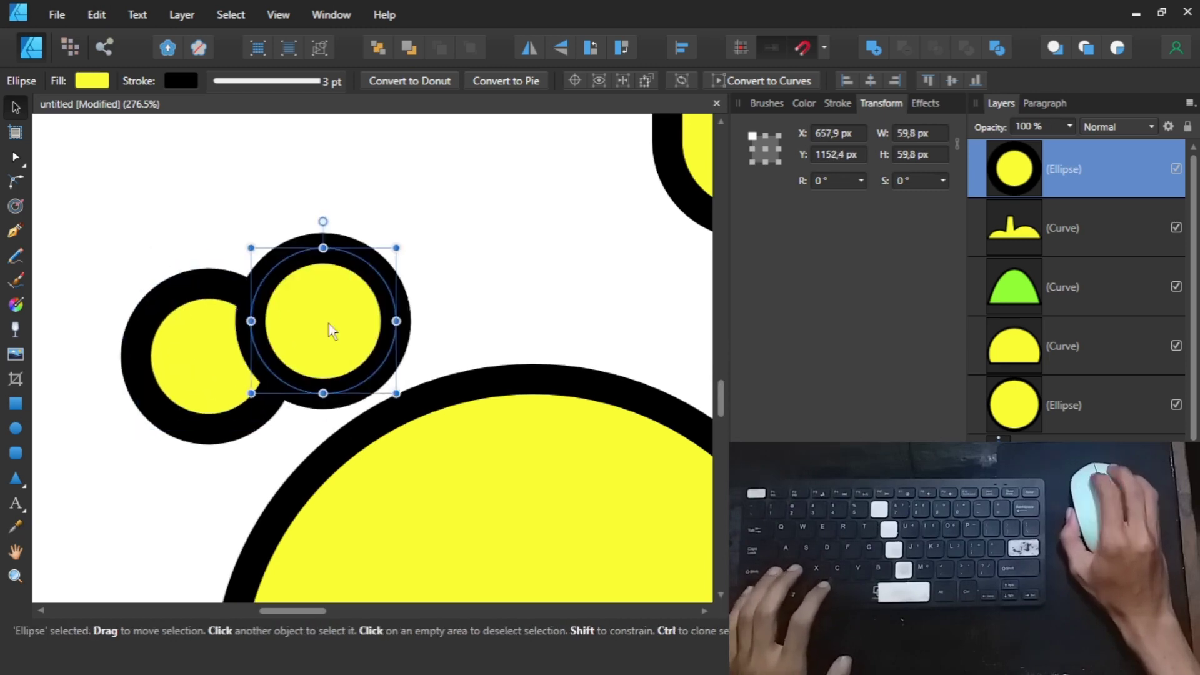
- Clone the bubble, resize the copy to 43.7 px and set it up-right of the first
ctrl+drag(198, 370, 382, 343)
scroll(368, 405, up, 3)
drag(459, 537, 422, 500)
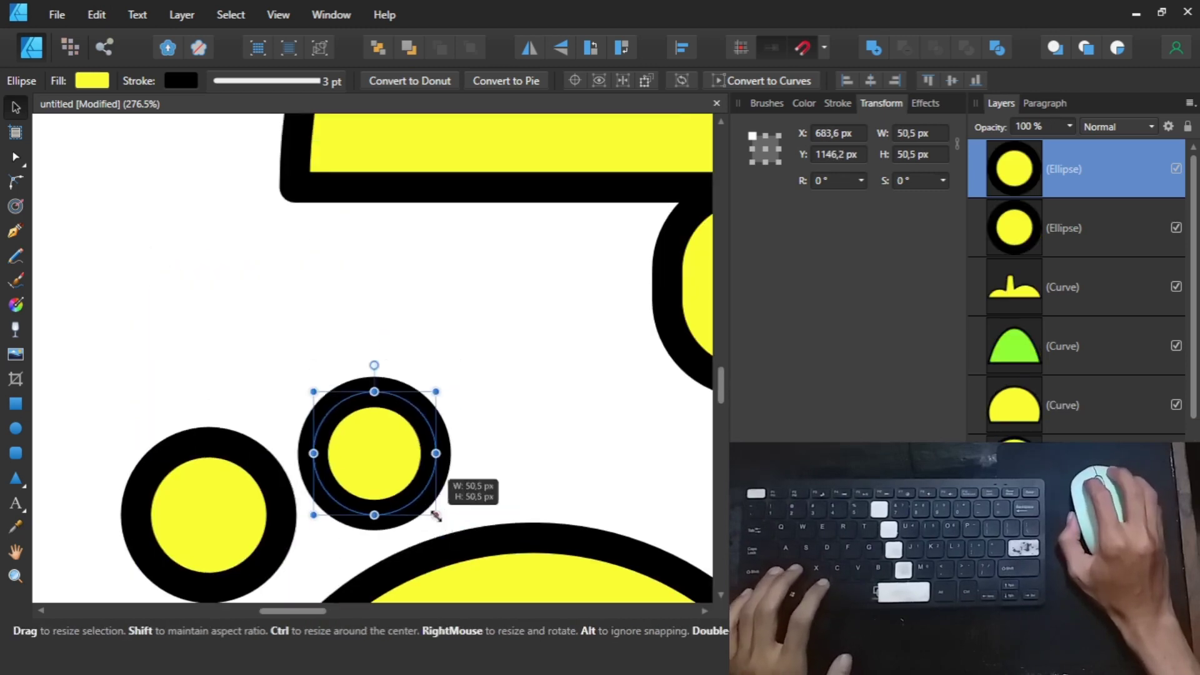
drag(312, 384, 337, 375)
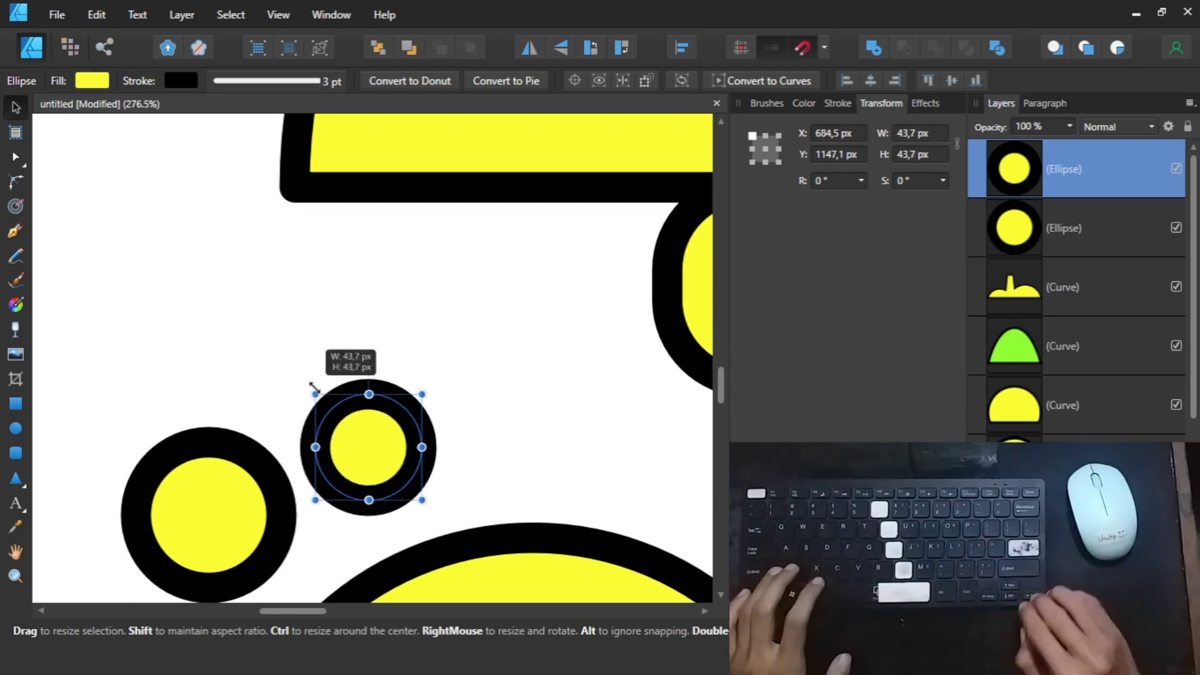
drag(356, 437, 407, 419)
click(300, 373)
- Duplicate the bubble pair, flip it horizontally and tilt it on the right side
scroll(302, 370, down, 5)
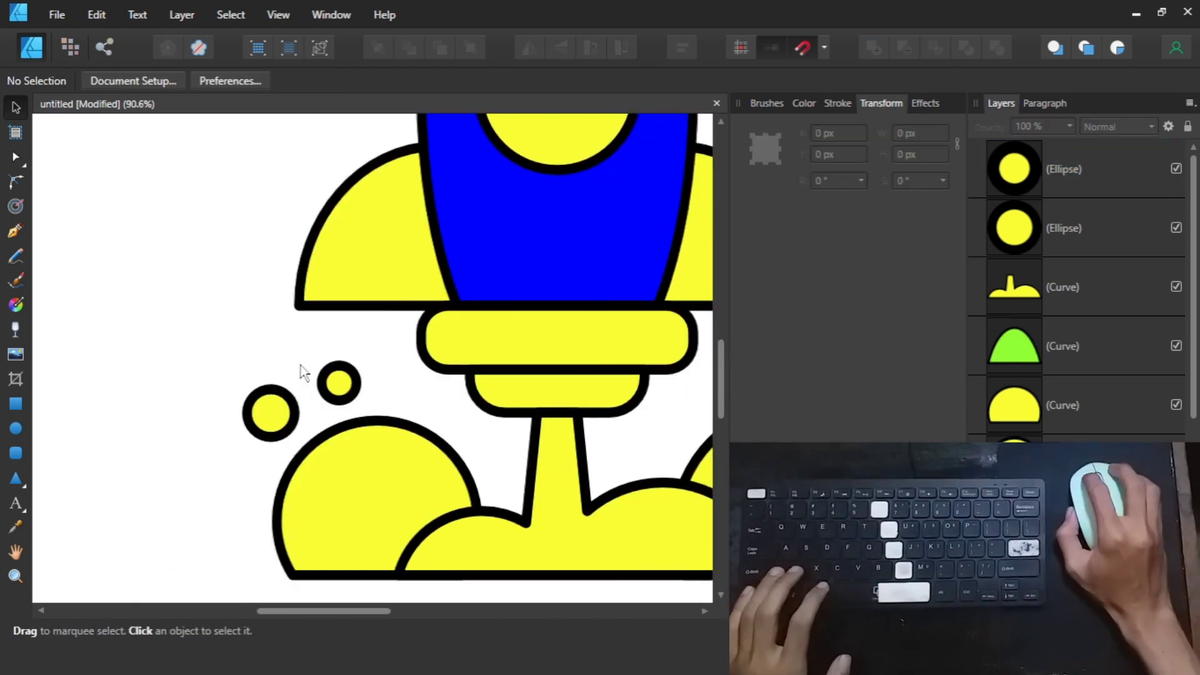
scroll(425, 401, down, 2)
click(425, 401)
scroll(159, 375, up, 2)
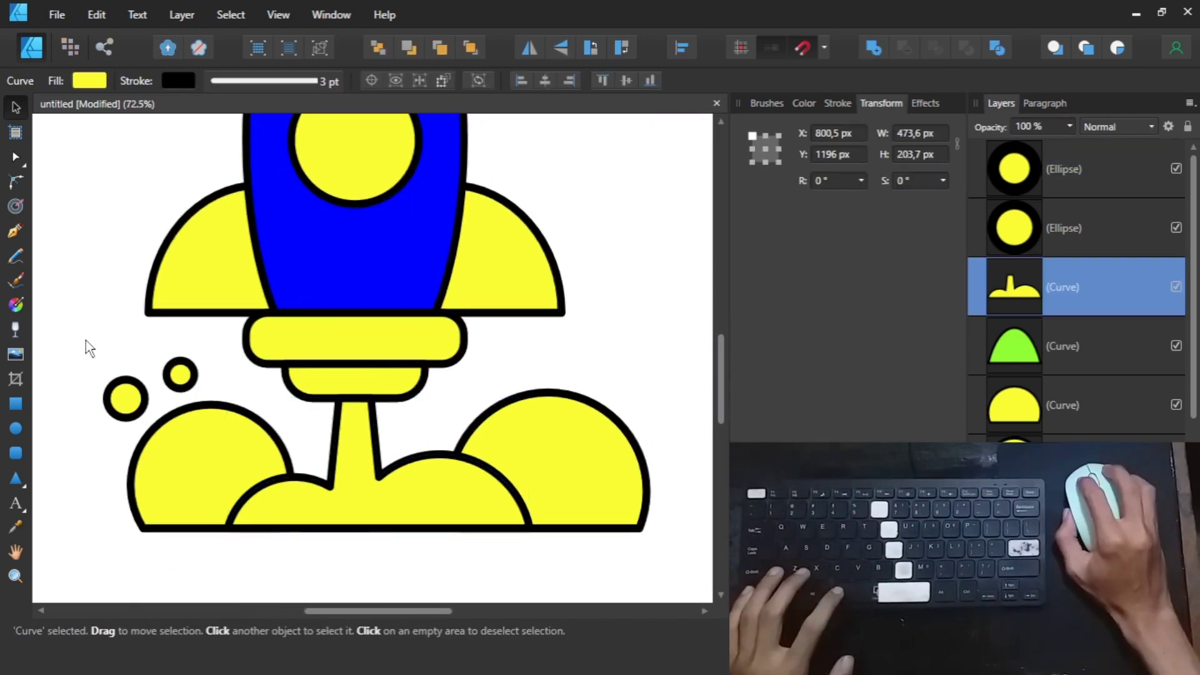
mouse_move(86, 340)
mouse_down()
mouse_move(196, 421)
mouse_move(559, 378)
mouse_up()
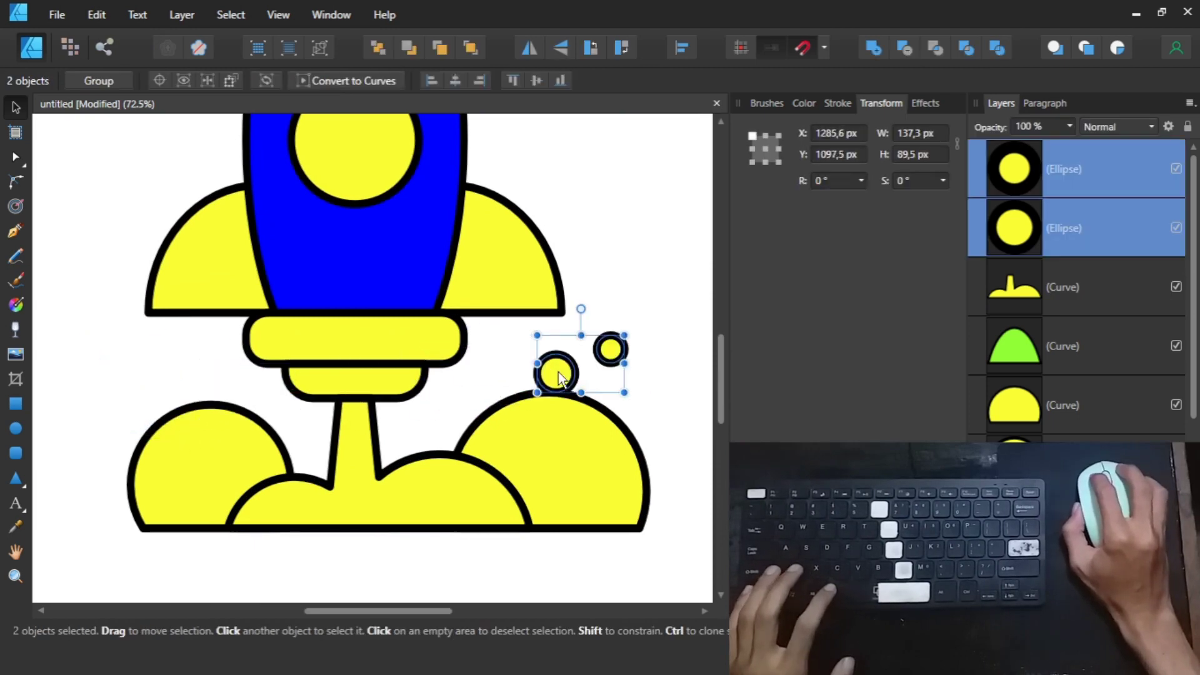
key(ctrl+shift+h)
scroll(685, 392, up, 5)
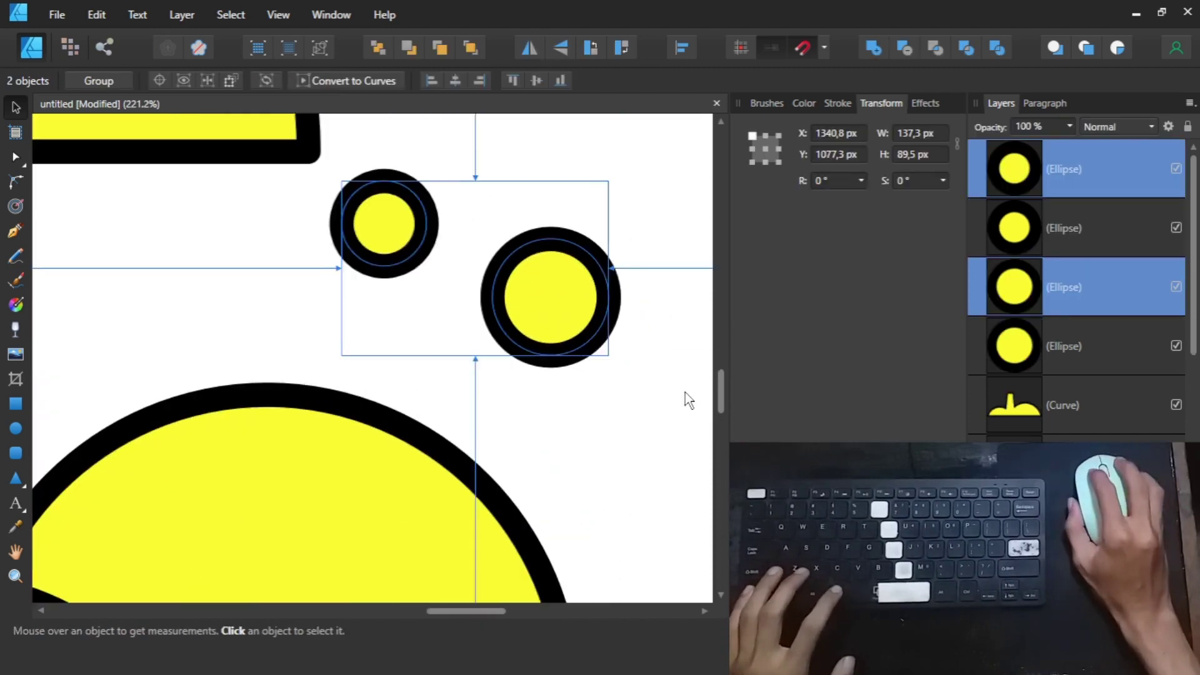
key(ctrl+shift+v)
key(ctrl+shift+h)
drag(474, 381, 464, 446)
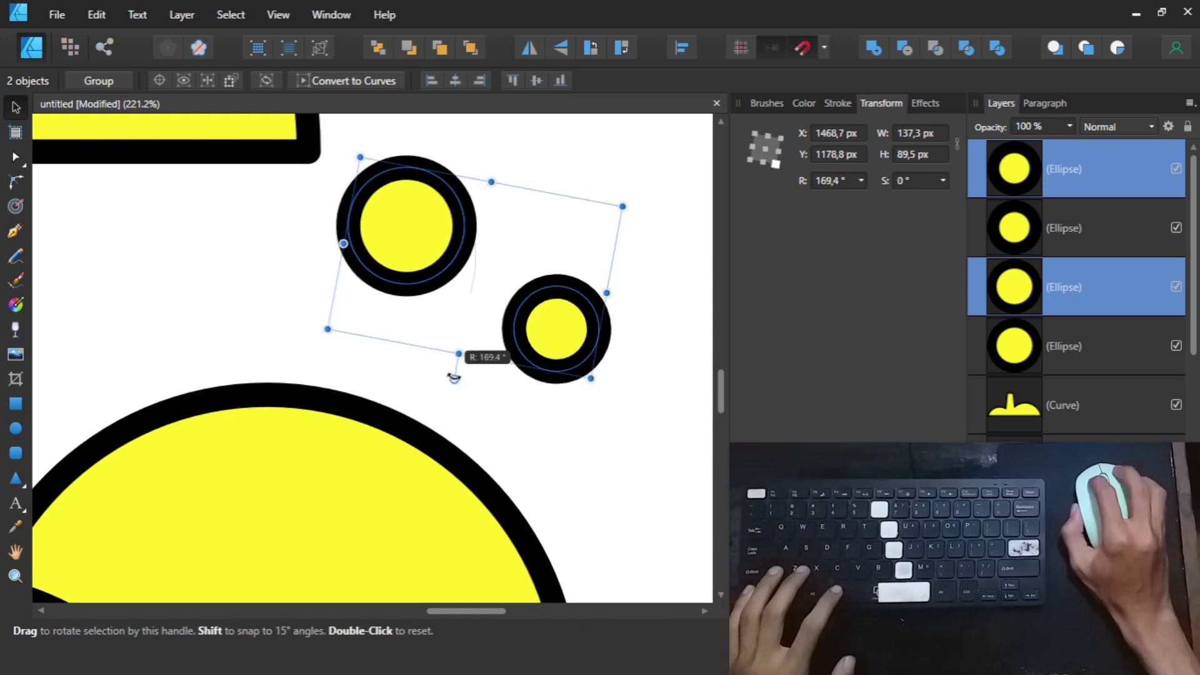
click(496, 450)
- Nudge the small right bubble up-left and fit the page in view
key(ctrl+0)
scroll(473, 397, up, 8)
drag(555, 413, 537, 403)
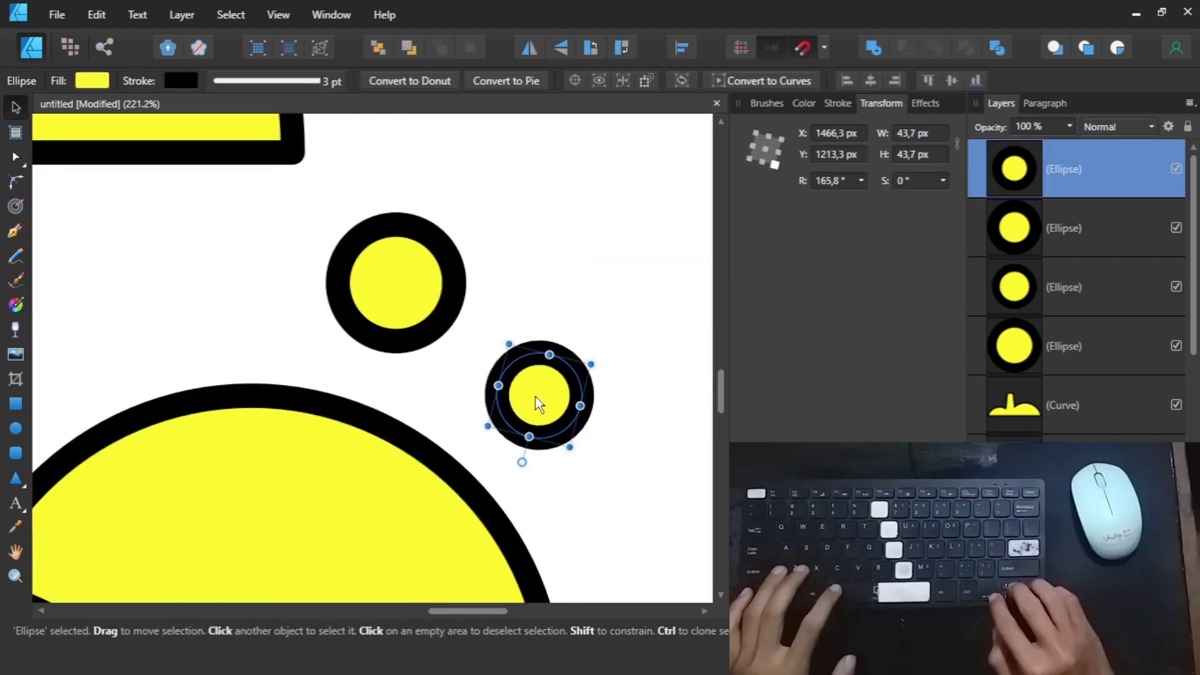
key(ctrl+0)
- Drag the six colour-swatch circles onto the page beside the rocket, then preview with the UI hidden
click(535, 396)
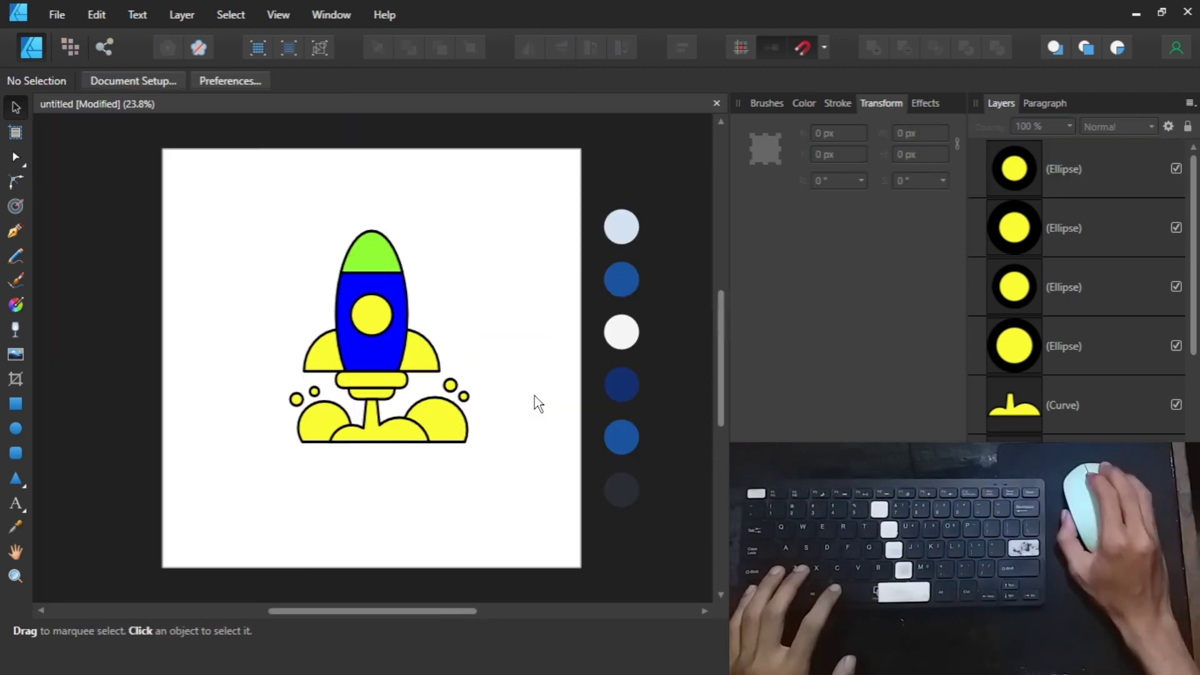
scroll(534, 395, up, 2)
scroll(532, 400, up, 3)
drag(626, 266, 579, 290)
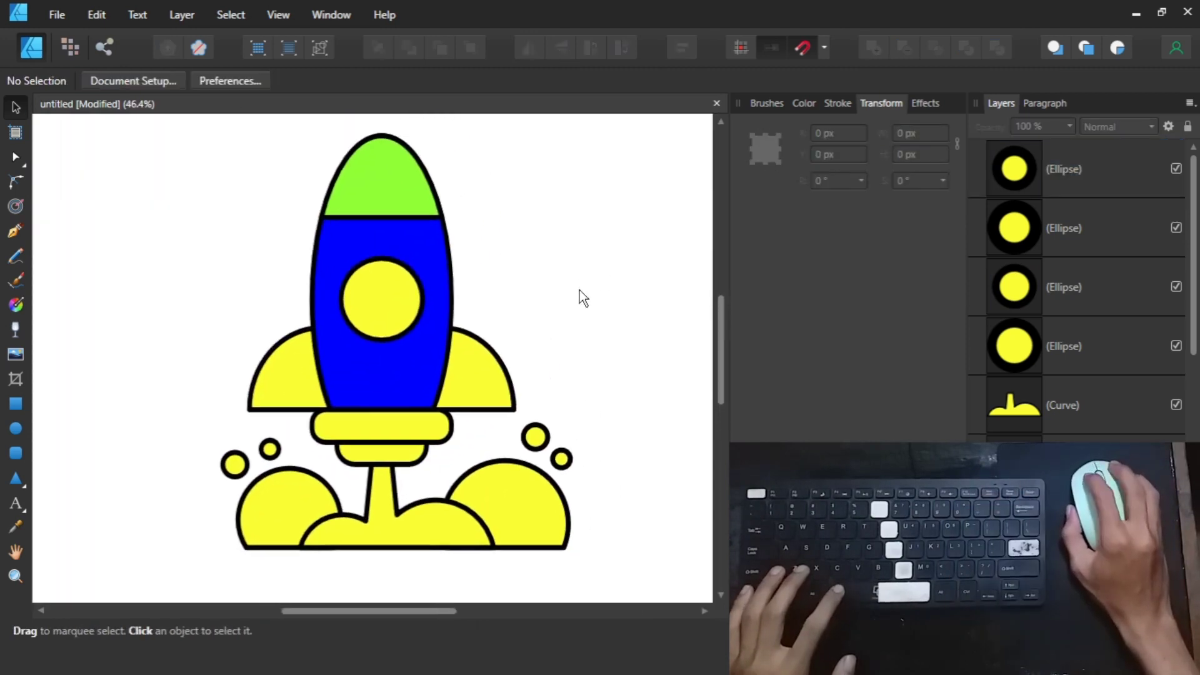
scroll(579, 290, down, 2)
click(1094, 177)
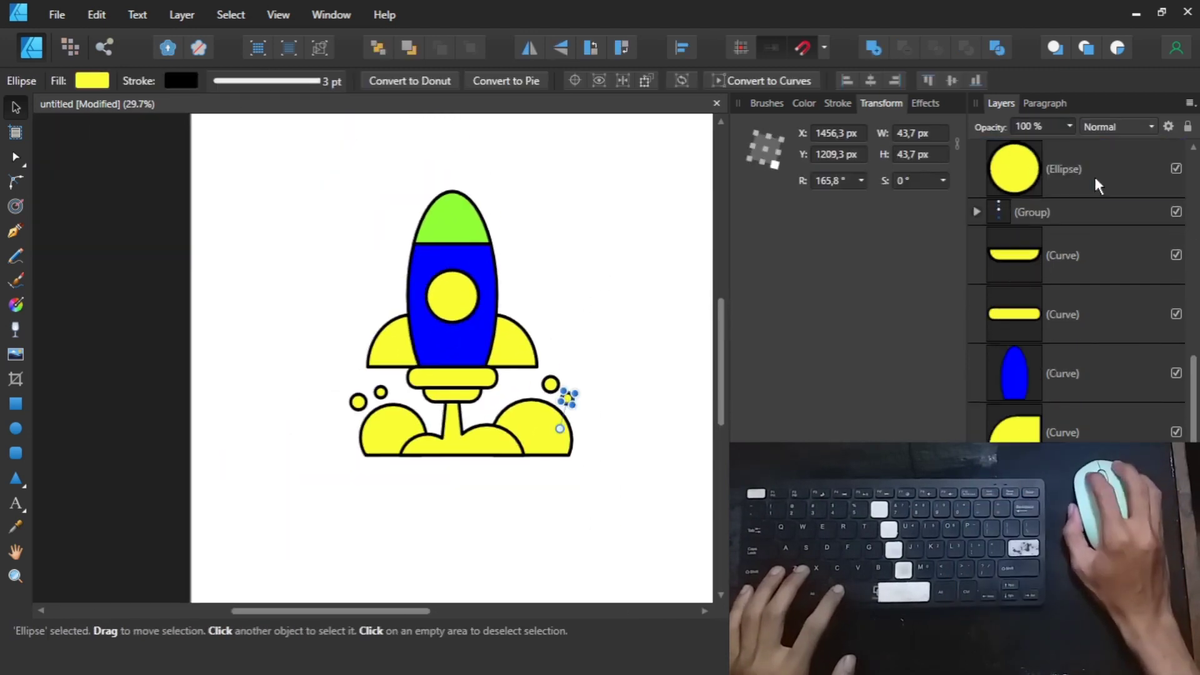
key(ctrl+d)
scroll(487, 290, up, 2)
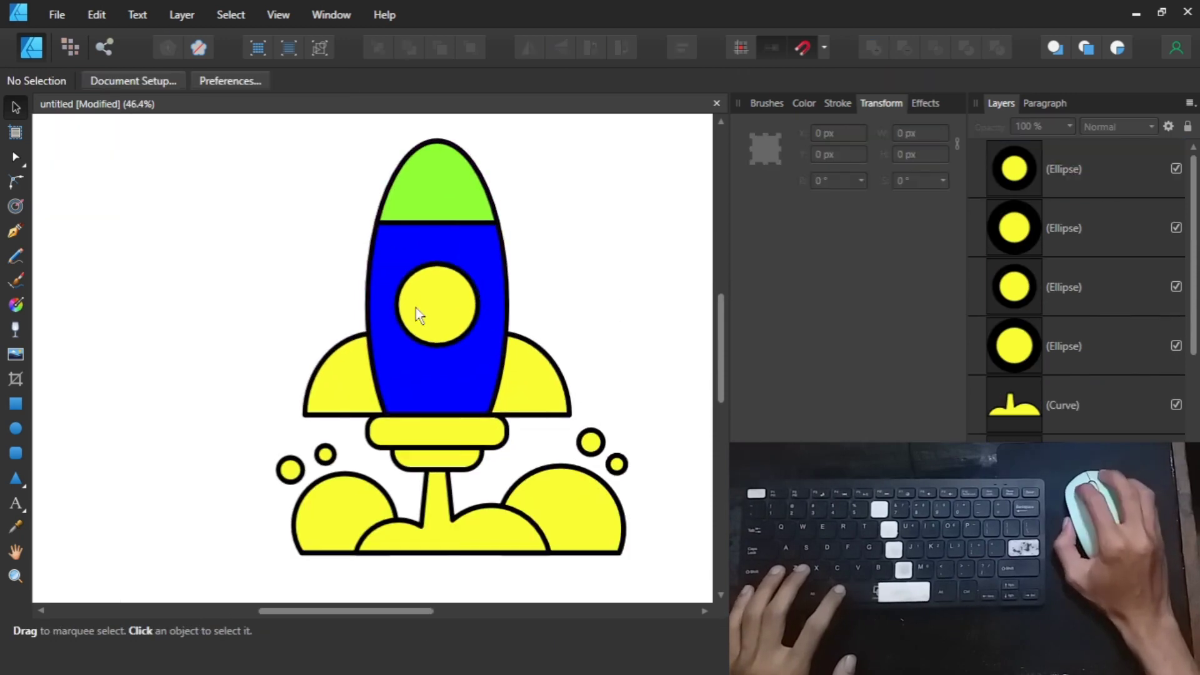
scroll(415, 308, down, 1)
scroll(634, 313, down, 2)
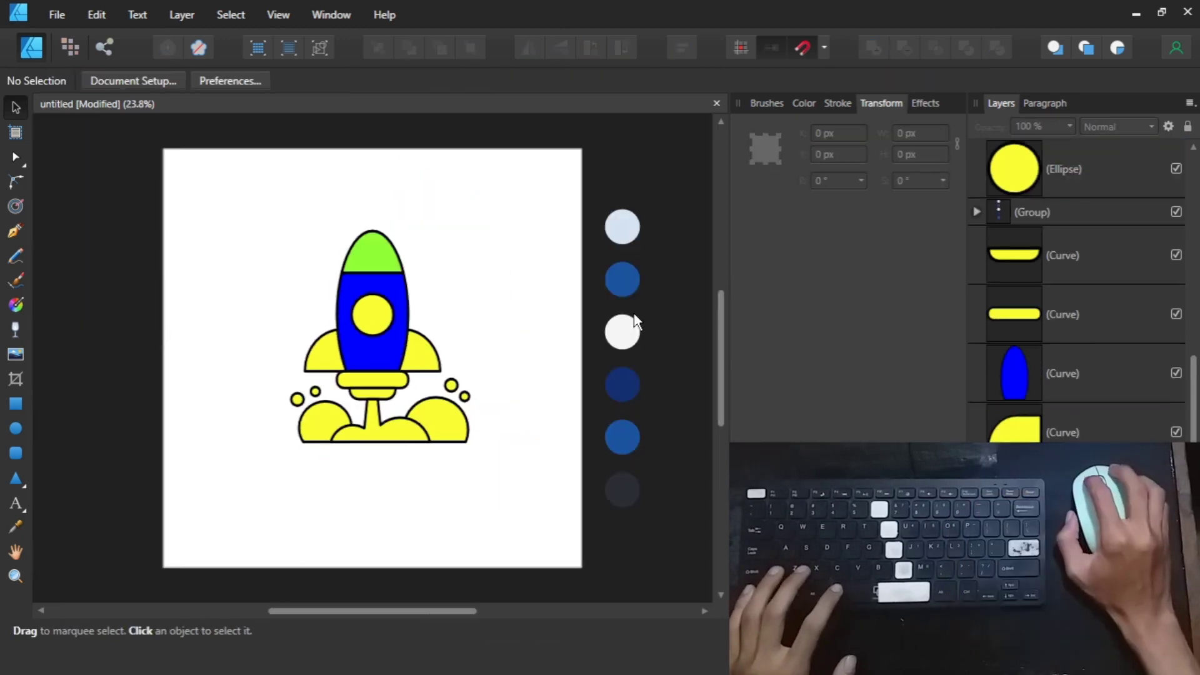
click(634, 324)
drag(594, 344, 533, 340)
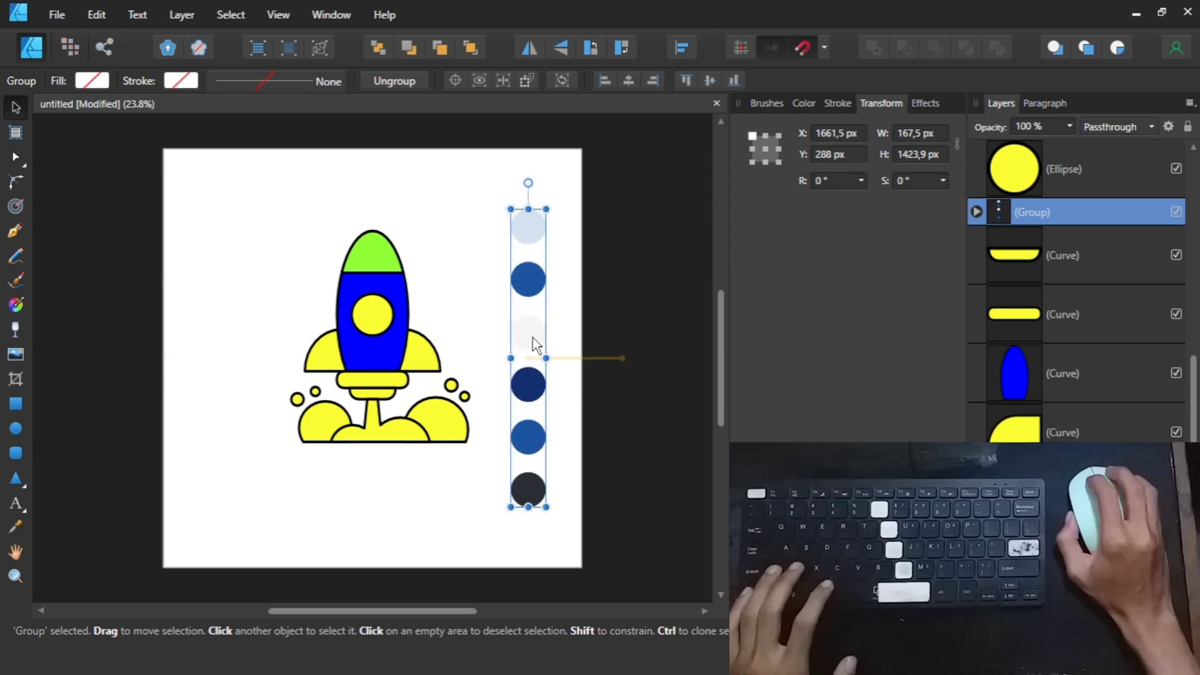
click(469, 348)
scroll(468, 348, up, 2)
key(Tab)
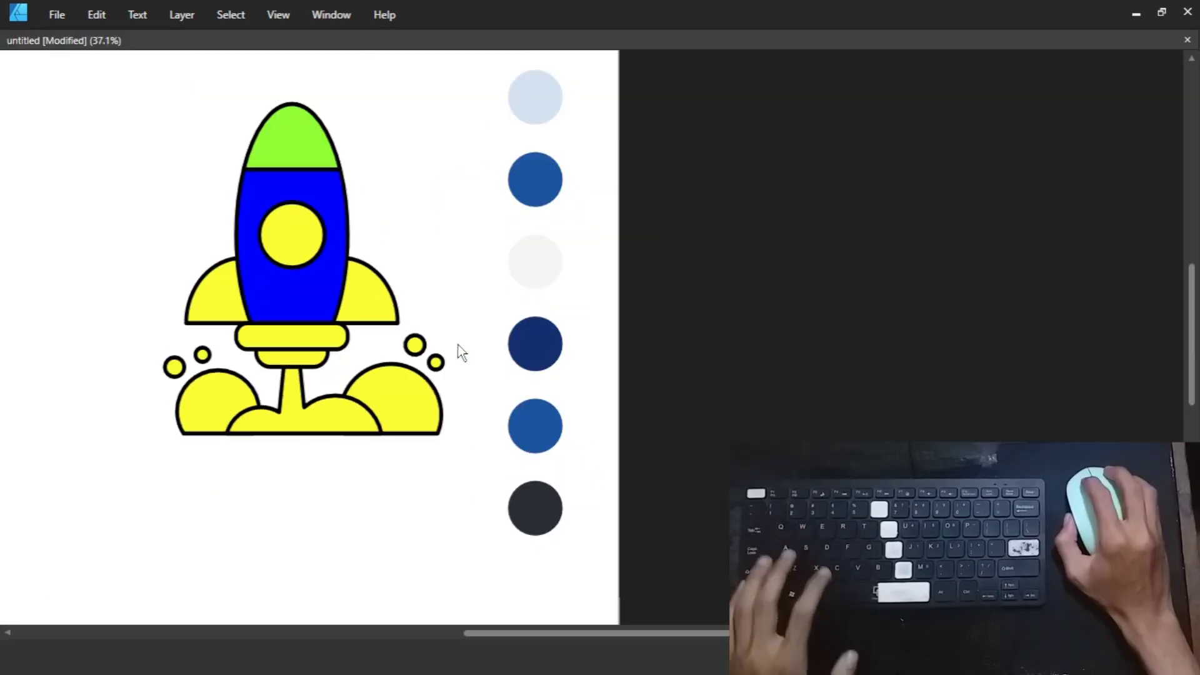
key(Tab)
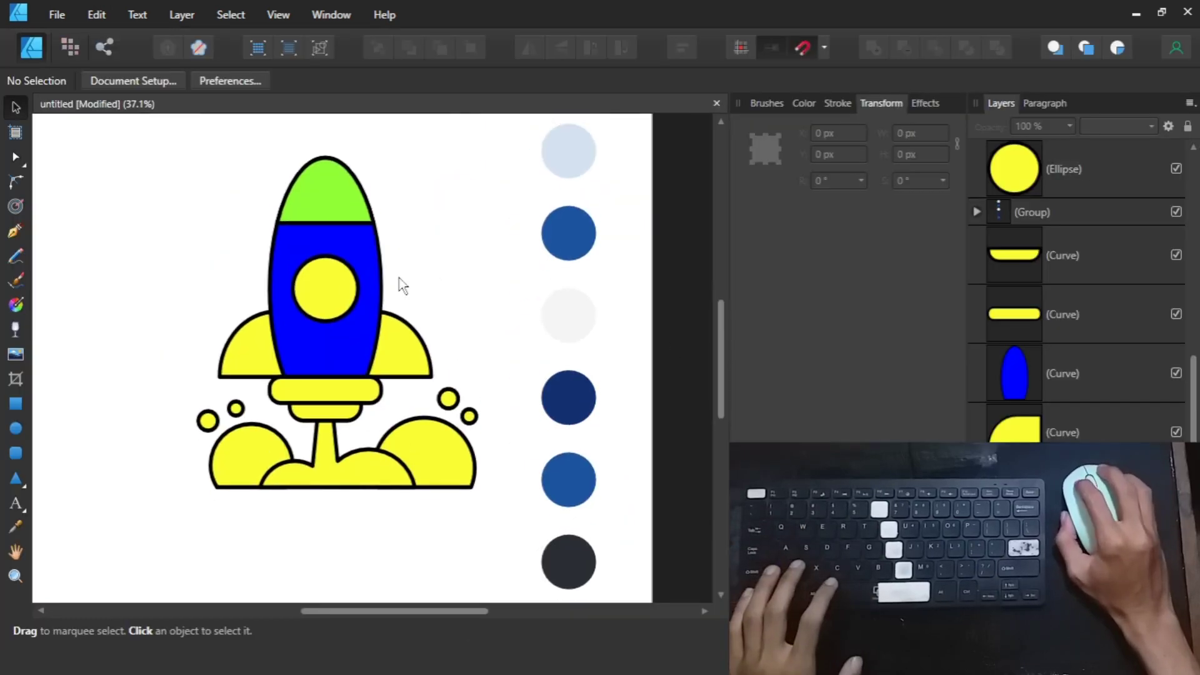
- Recolour the nose pale blue-grey, the body mid-blue and the porthole off-white from the swatches
click(338, 205)
key(i)
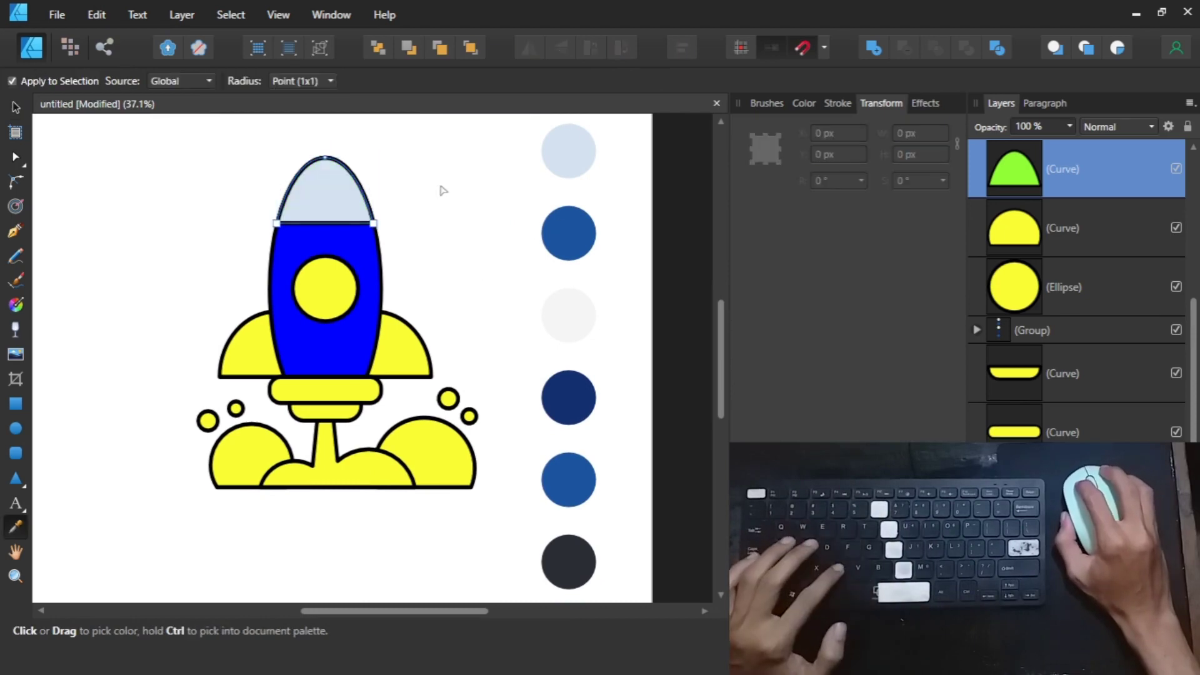
key(v)
click(346, 240)
key(i)
click(558, 233)
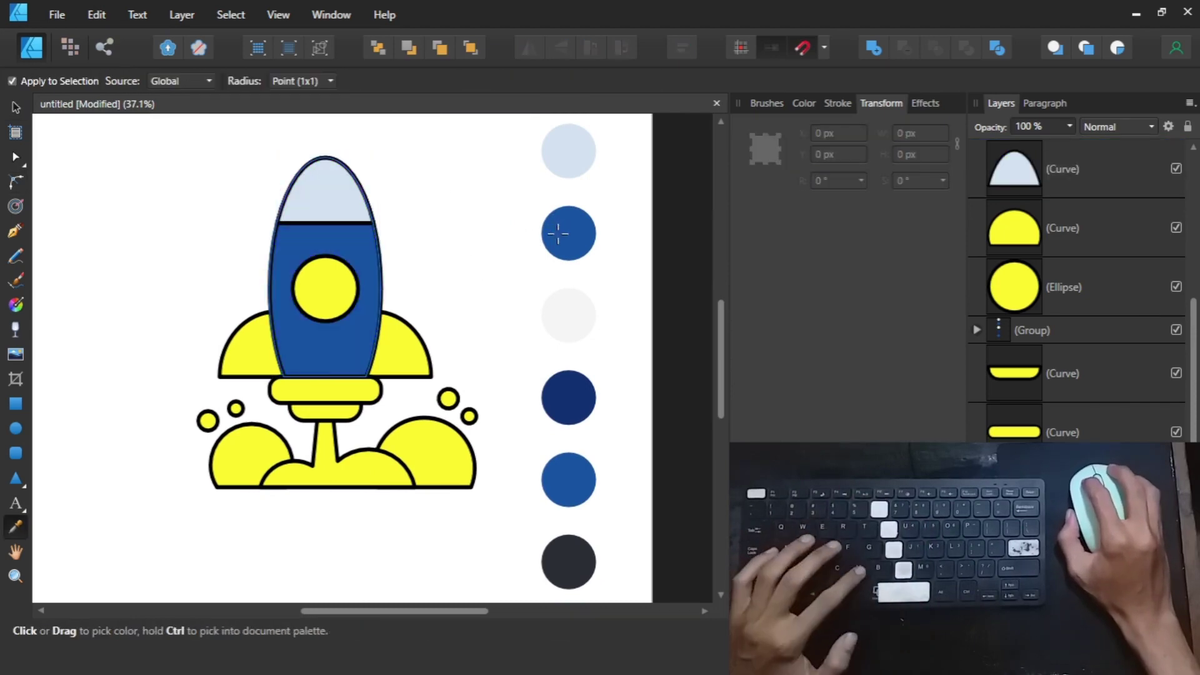
key(v)
click(318, 297)
key(i)
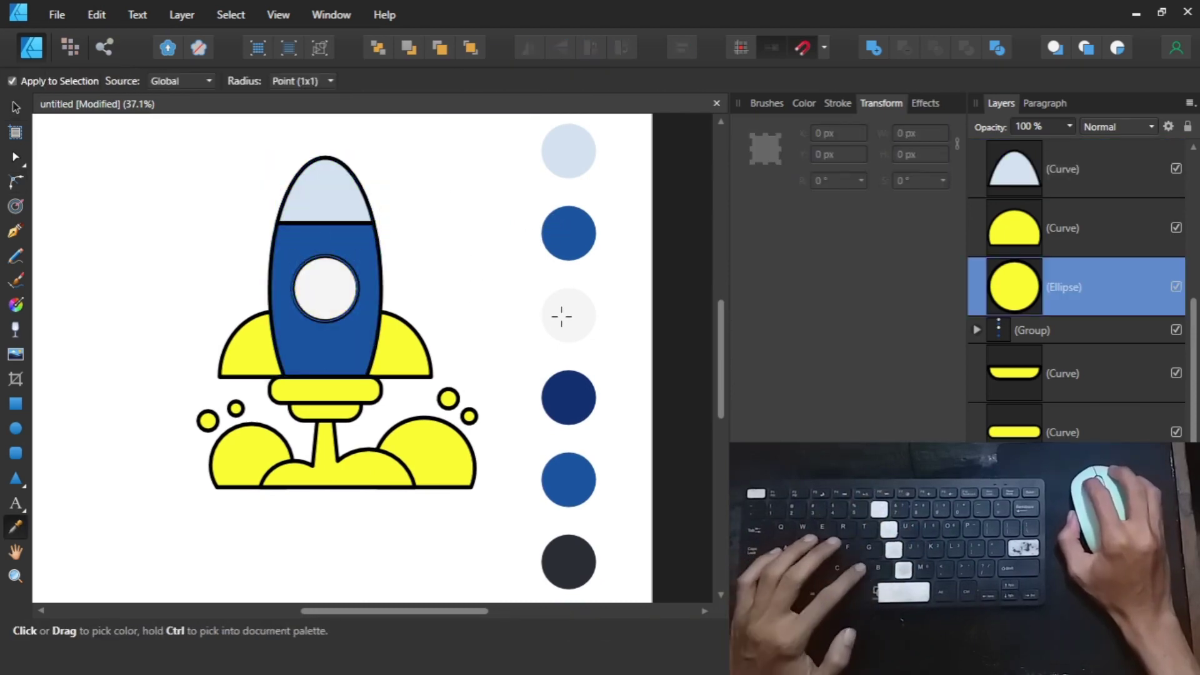
key(v)
- Apply the navy swatch to both wings and the engine bands
click(393, 350)
shift+click(249, 350)
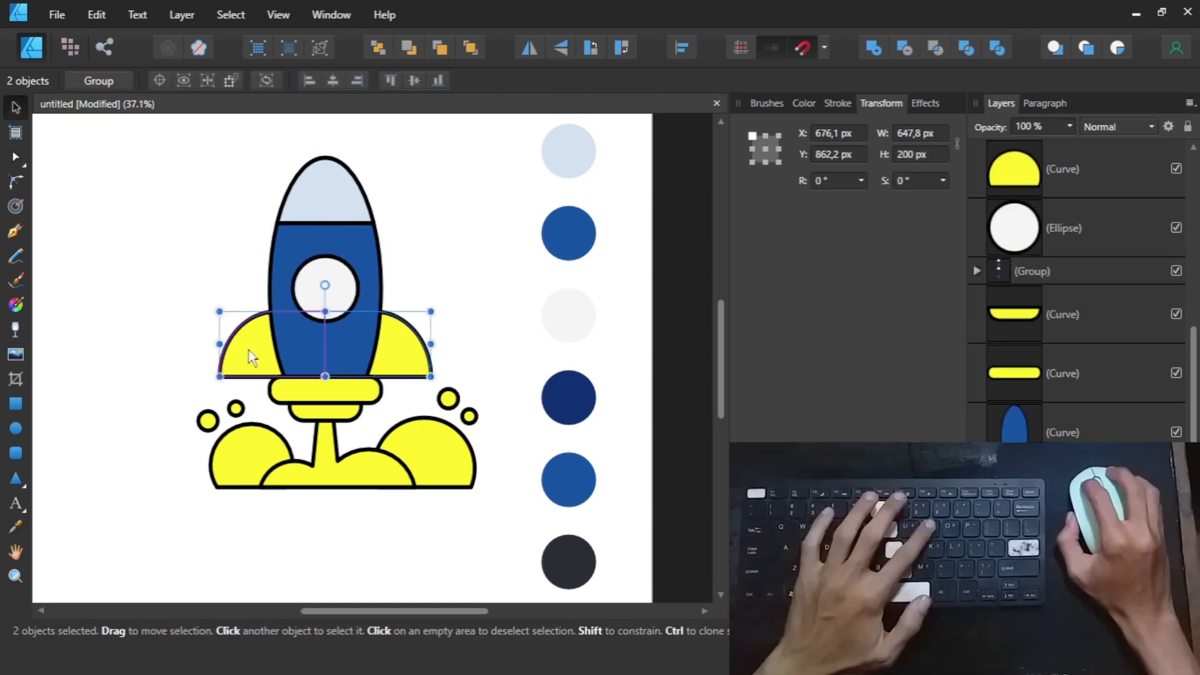
key(i)
click(563, 382)
key(v)
click(368, 391)
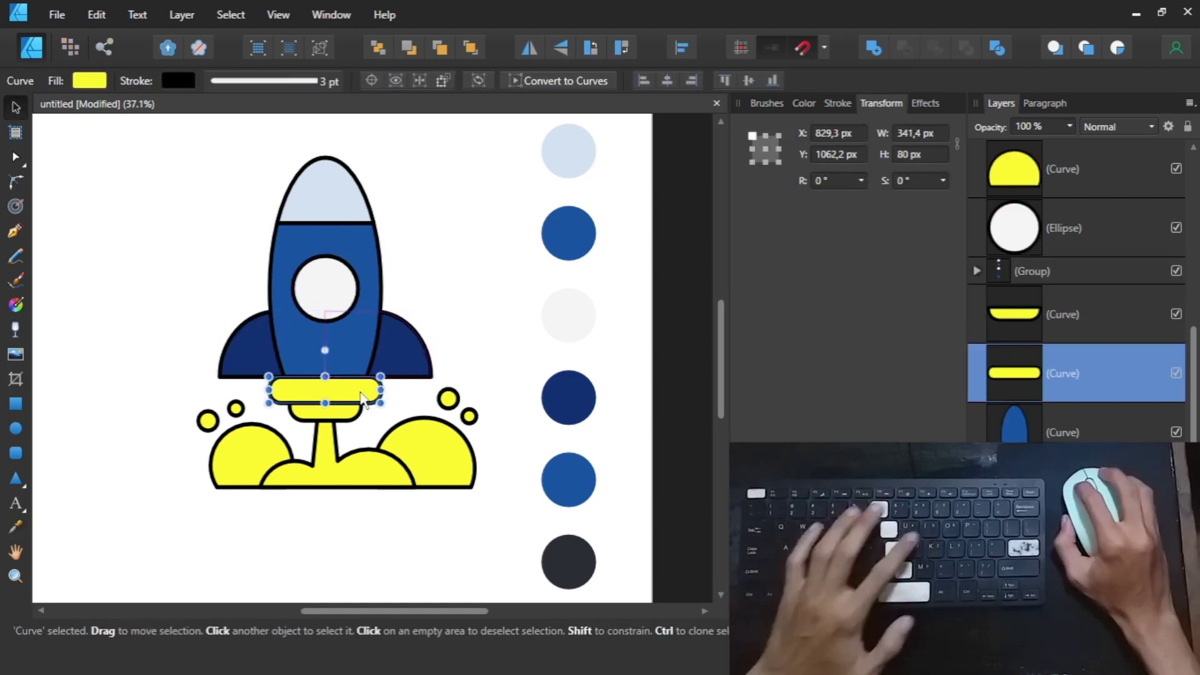
key(i)
key(v)
click(331, 411)
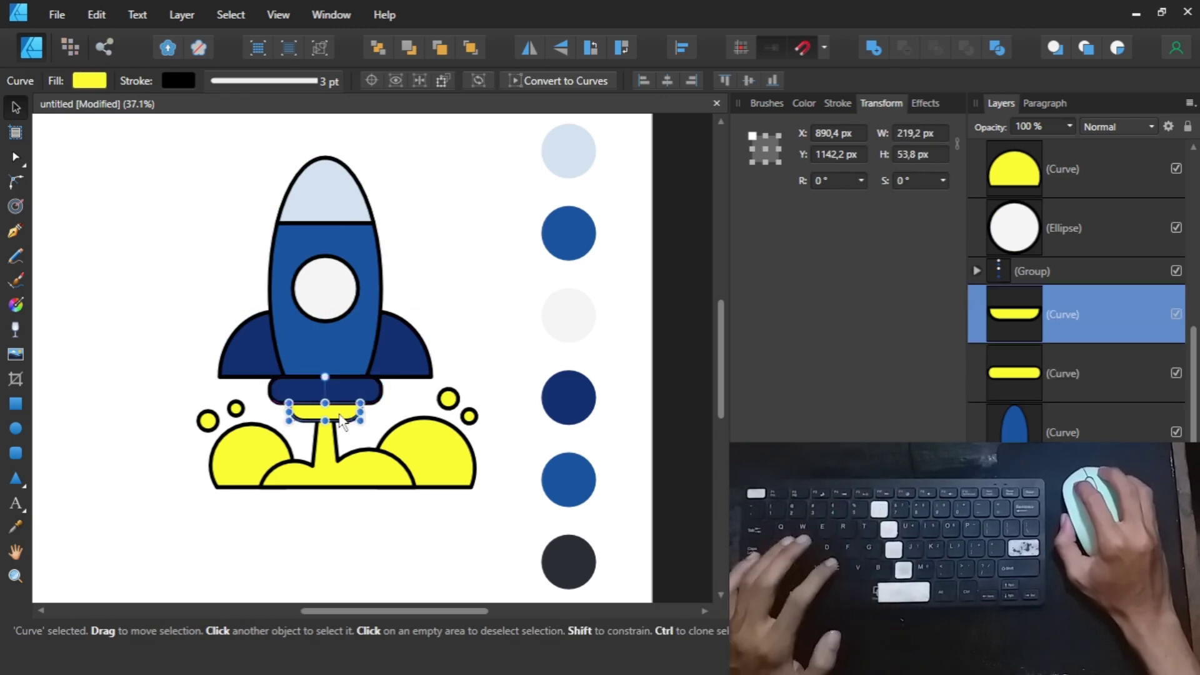
key(i)
key(v)
click(444, 330)
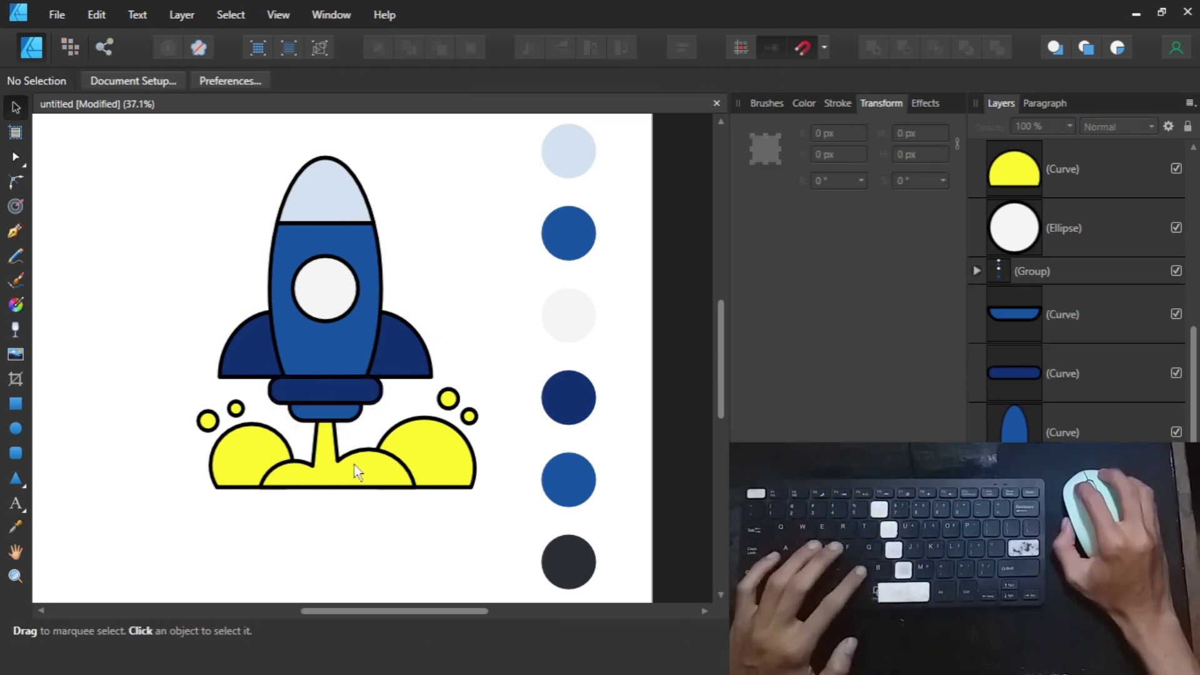
- Colour the exhaust off-white and both cloud mounds pale blue from the swatches
click(356, 471)
key(i)
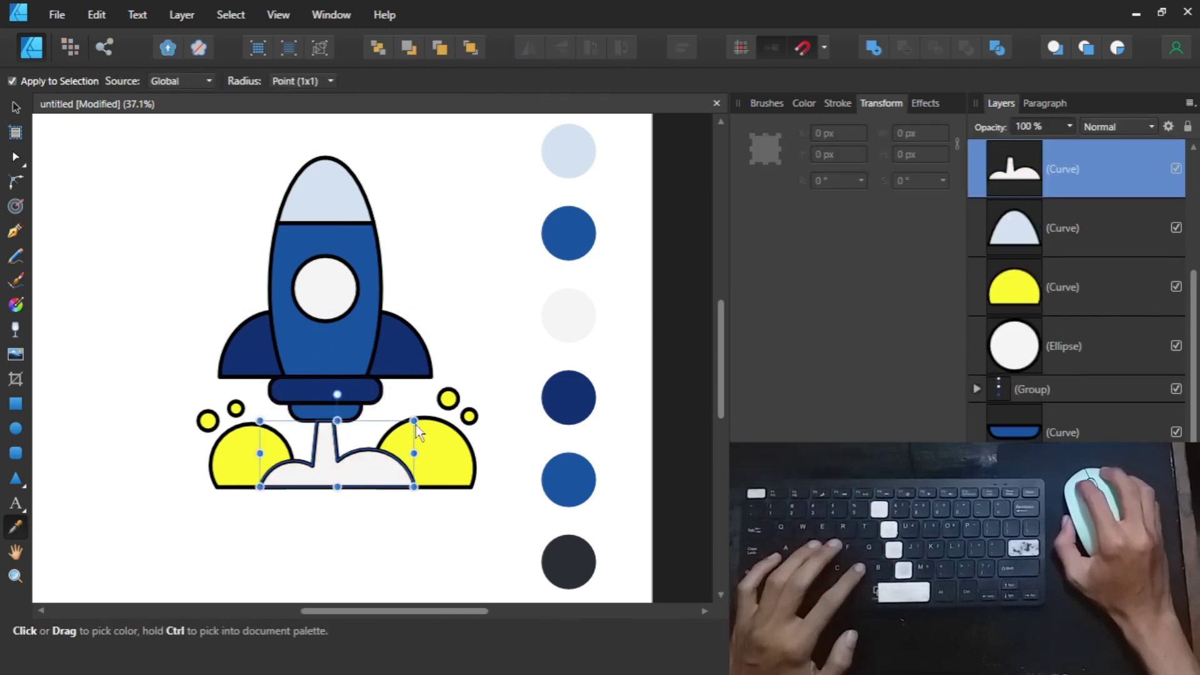
key(v)
click(425, 453)
shift+click(258, 449)
key(i)
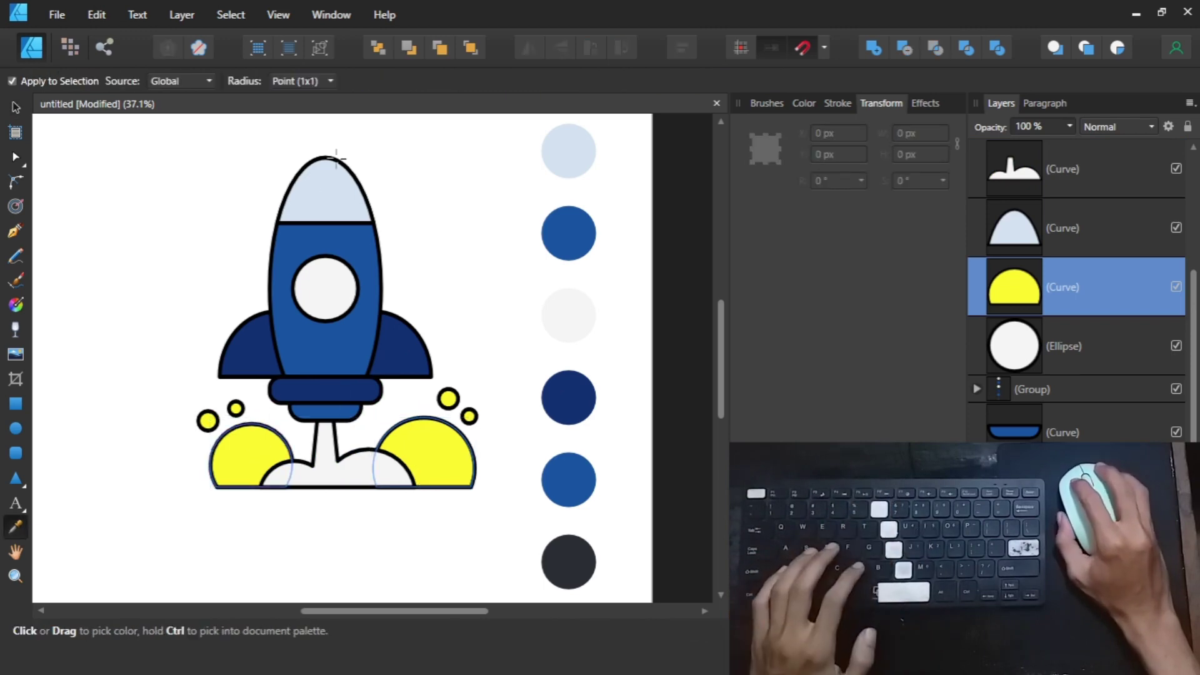
key(v)
- Give the right and left bubble pairs the clouds' pale blue, then select everything
click(501, 383)
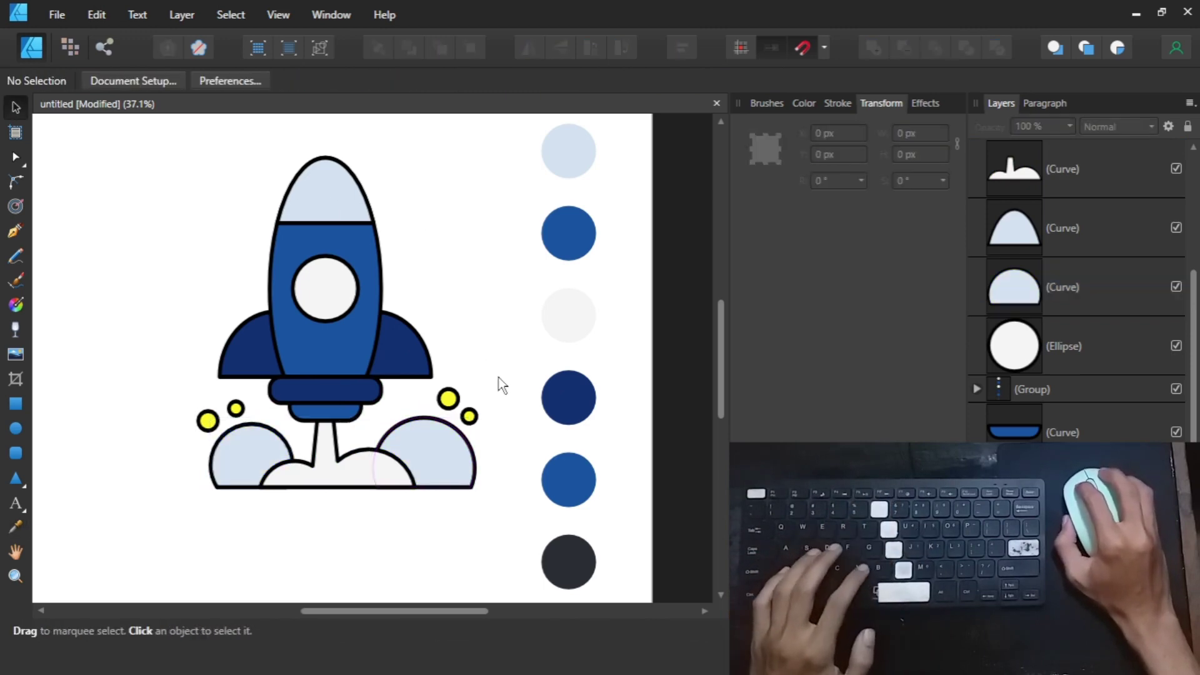
drag(501, 378, 438, 449)
key(i)
click(438, 449)
key(v)
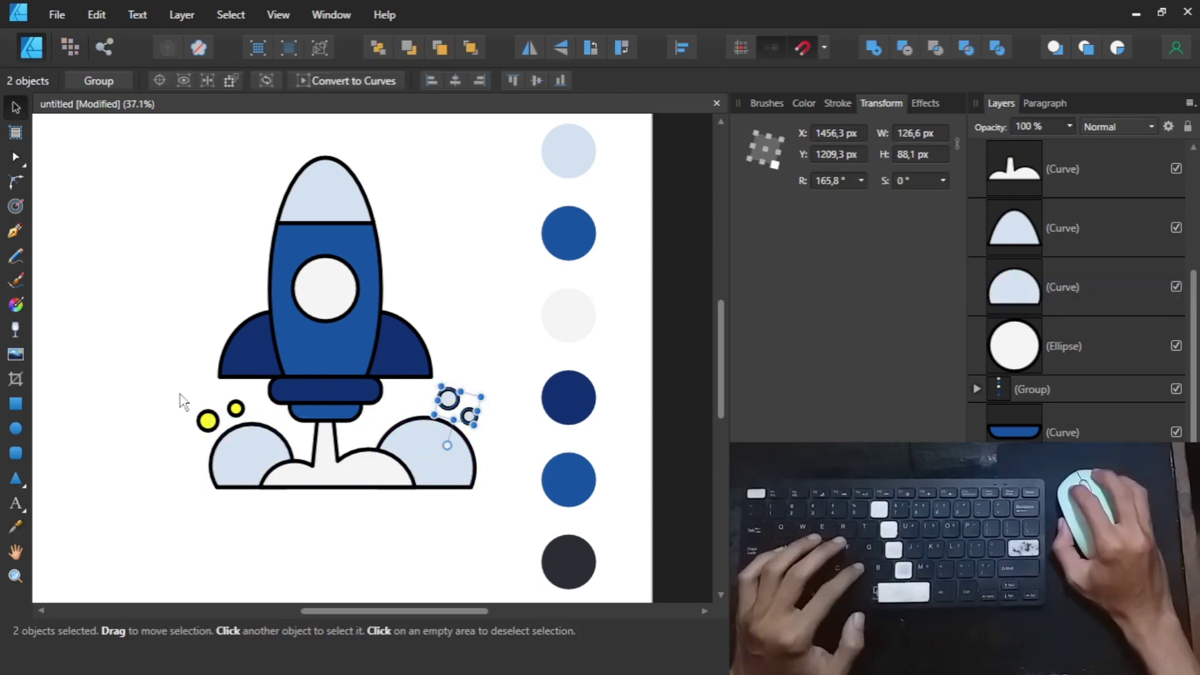
drag(182, 390, 257, 440)
key(i)
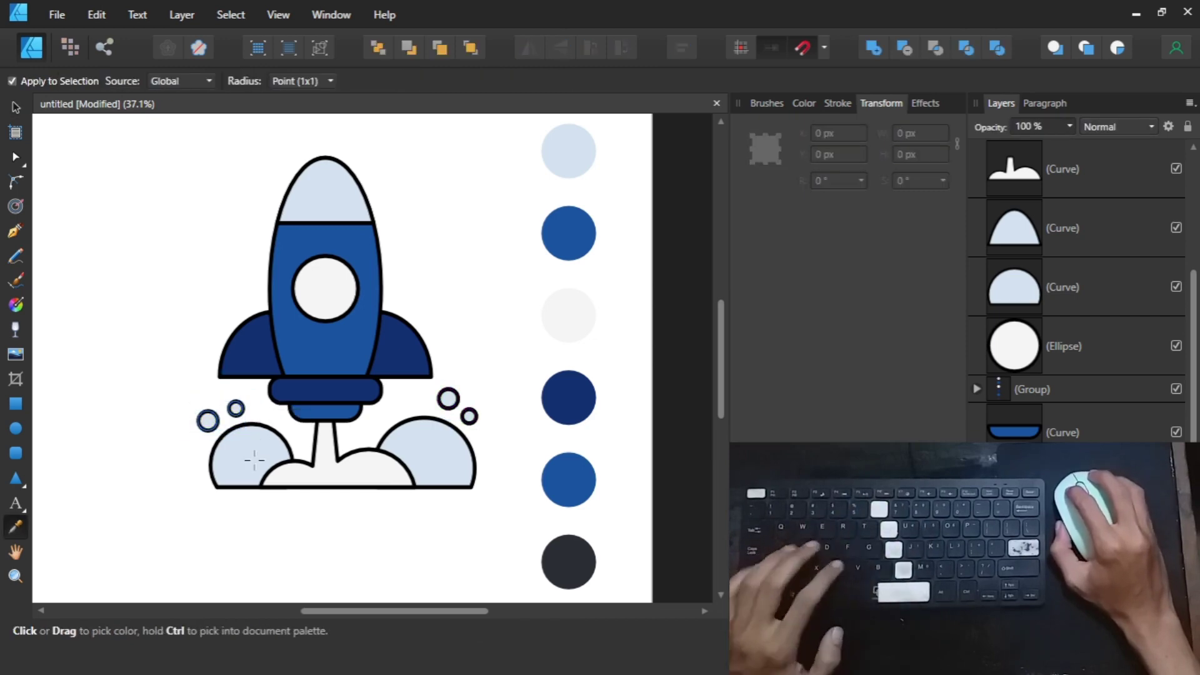
key(v)
click(143, 494)
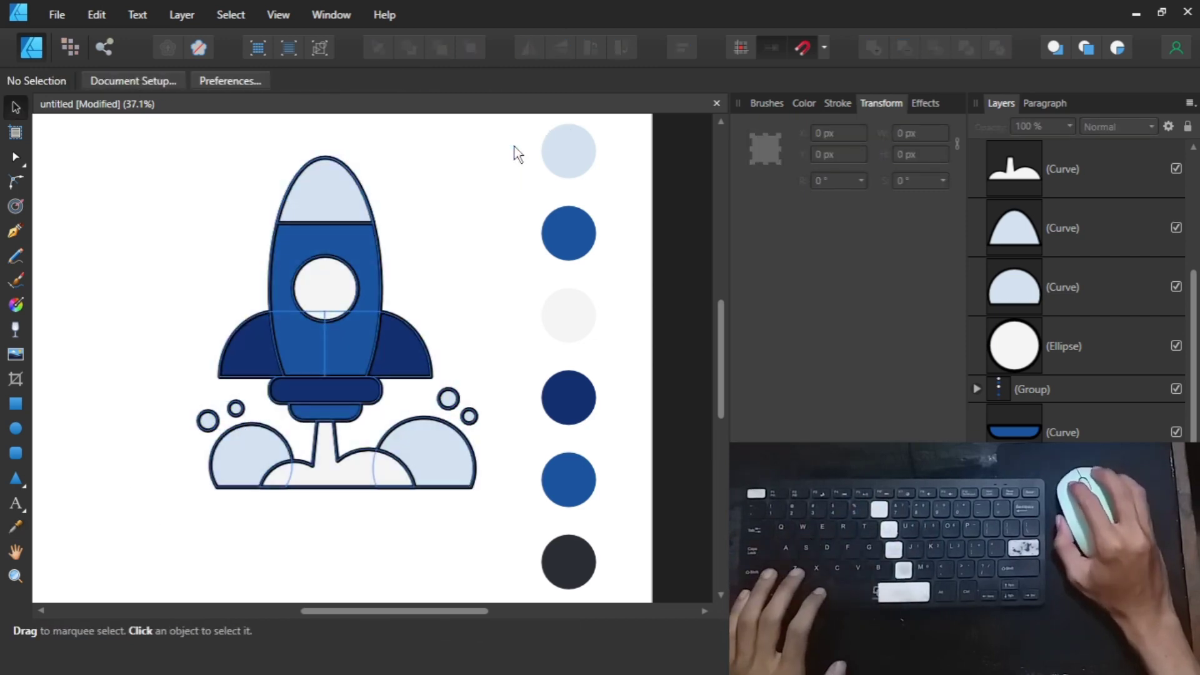
key(ctrl+a)
click(182, 15)
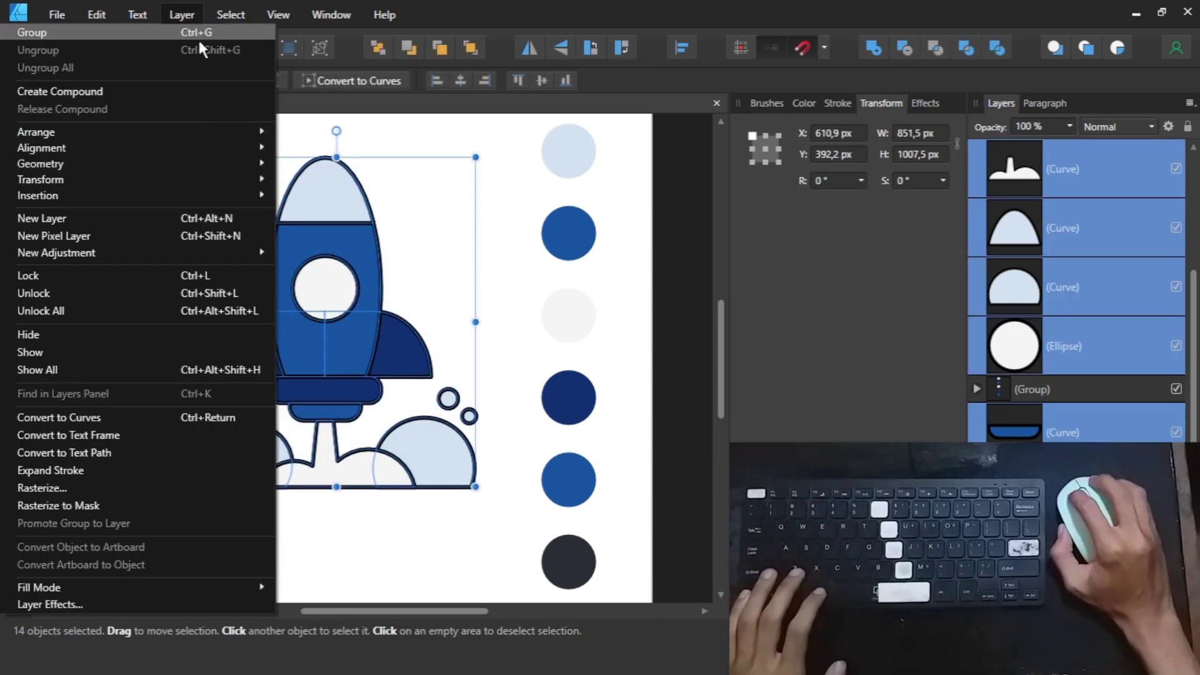
- Expand all outlines into filled shapes and select every shape with the same black fill
click(87, 469)
click(137, 378)
click(1017, 403)
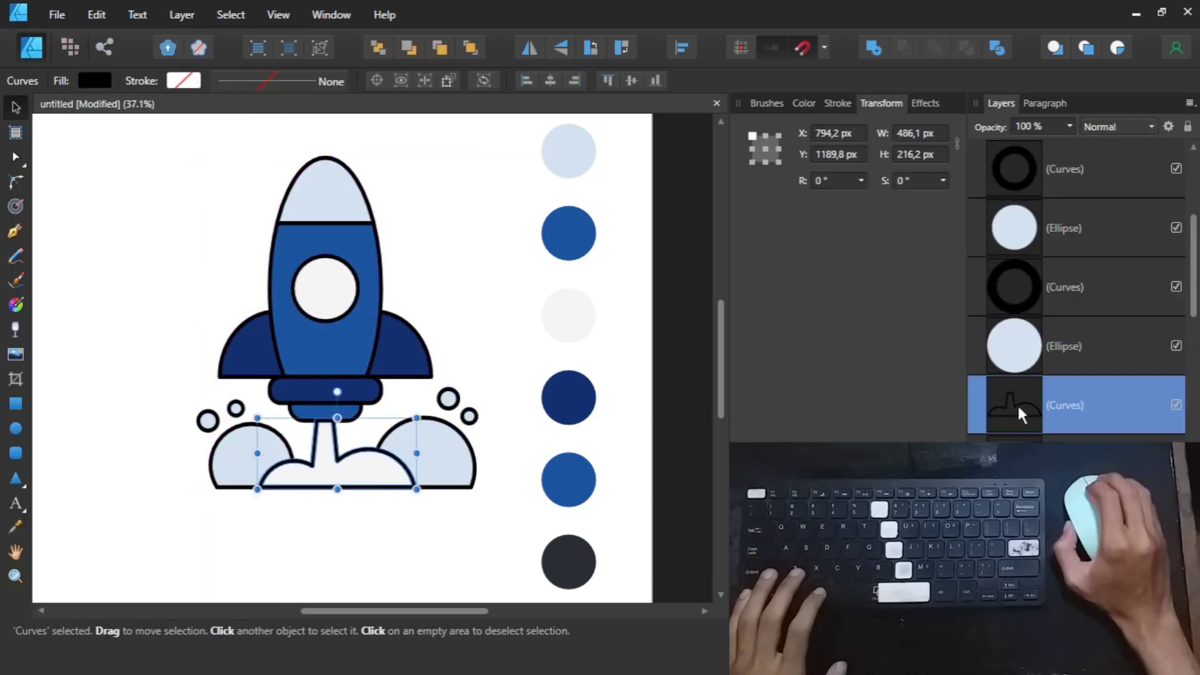
scroll(409, 487, up, 5)
scroll(410, 492, down, 3)
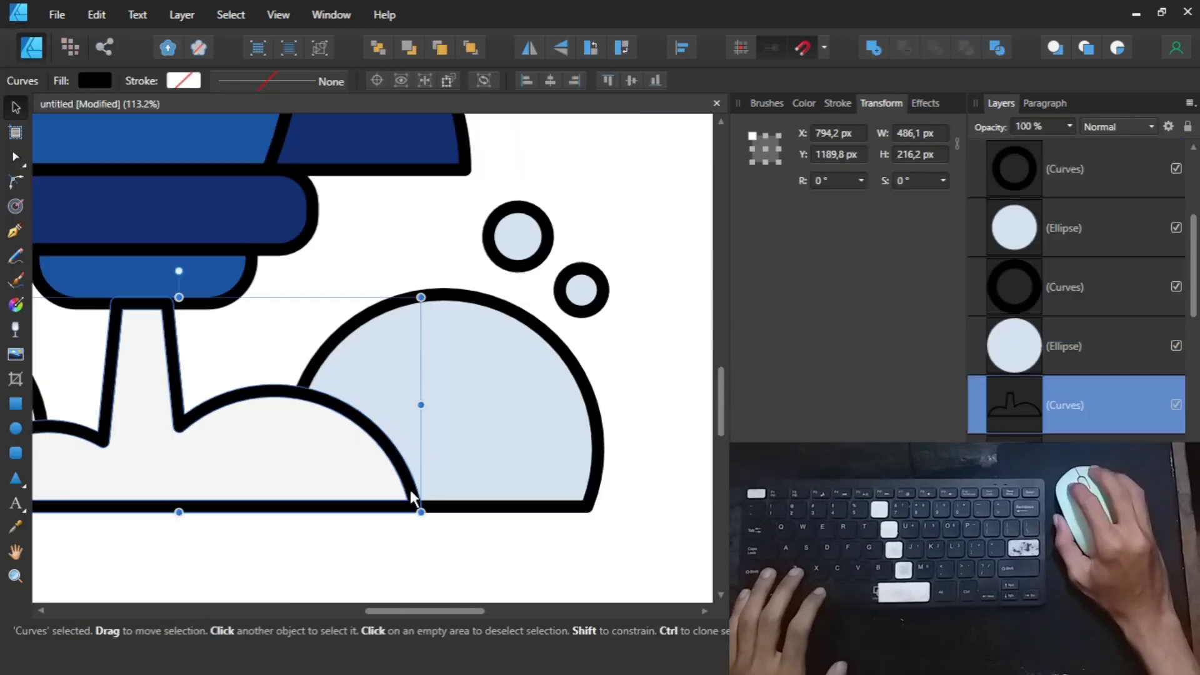
click(216, 21)
click(261, 190)
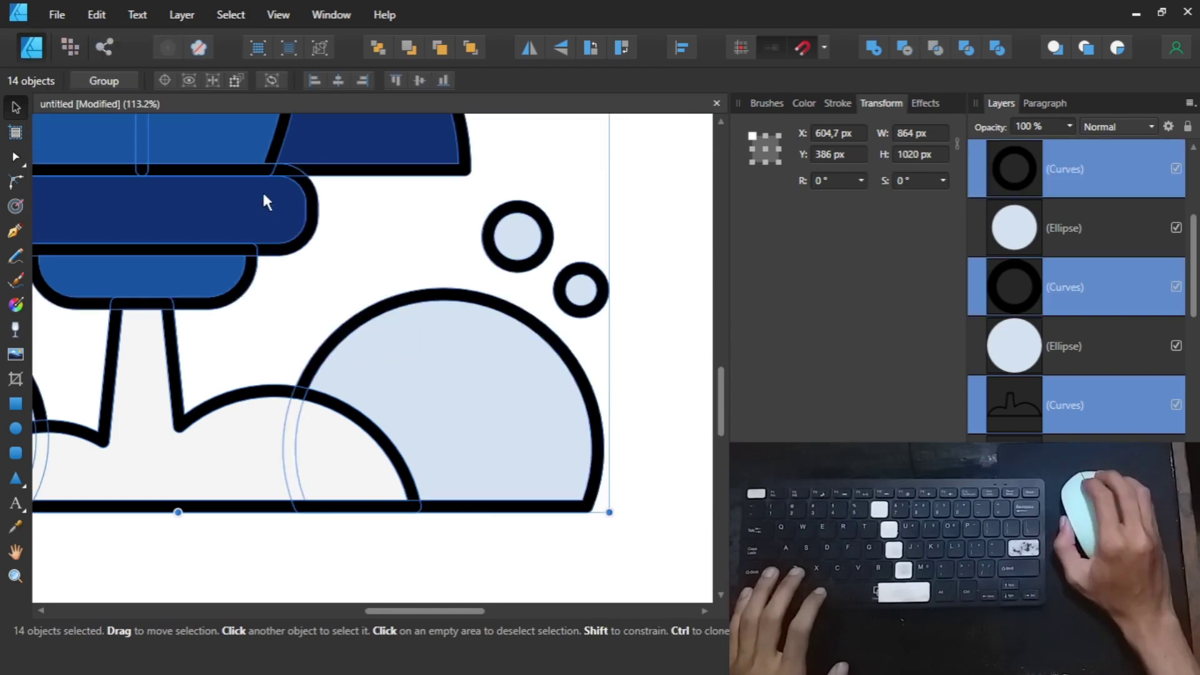
scroll(314, 270, down, 2)
scroll(314, 270, down, 1)
scroll(1022, 290, up, 5)
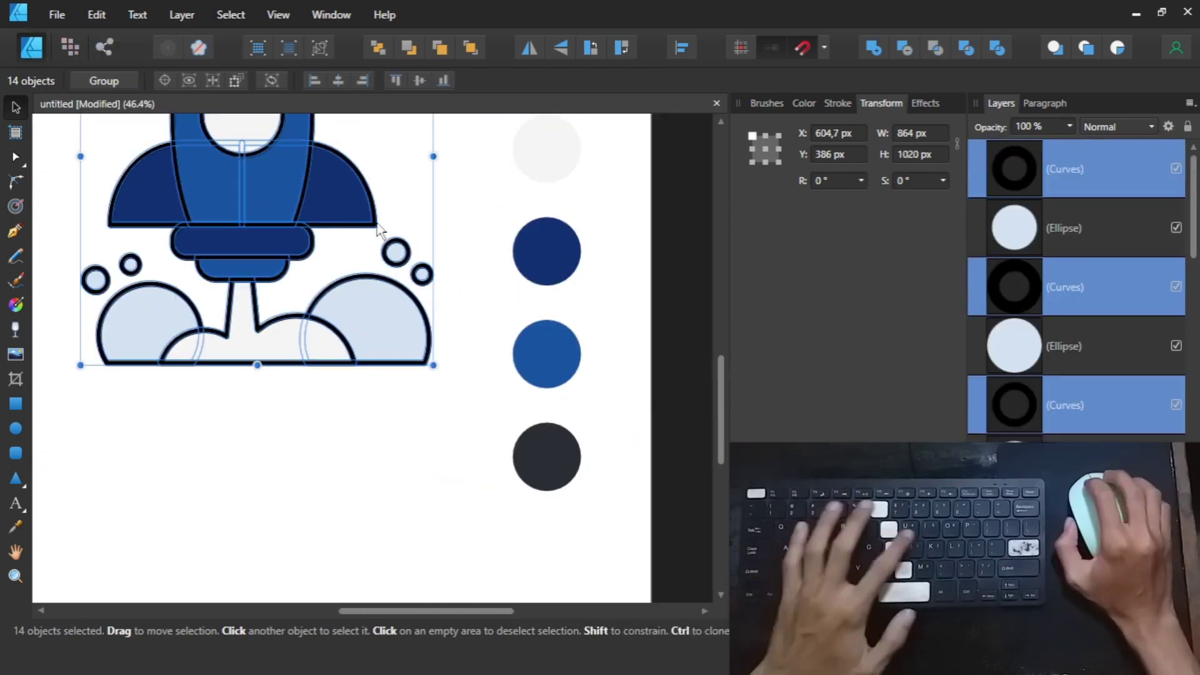
- Recolour all the expanded outlines with the dark charcoal swatch colour
key(i)
click(536, 461)
key(v)
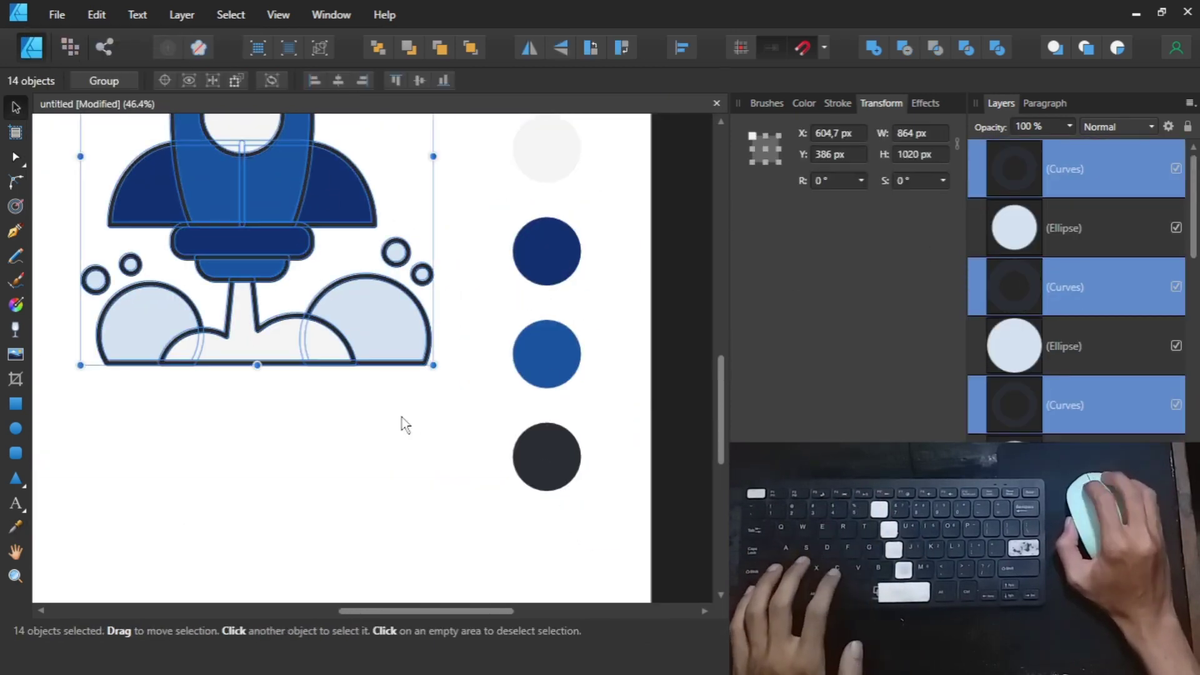
click(150, 409)
click(25, 409)
- Draw an outline-free ground bar at the cloud base and widen it to the right
scroll(450, 366, up, 7)
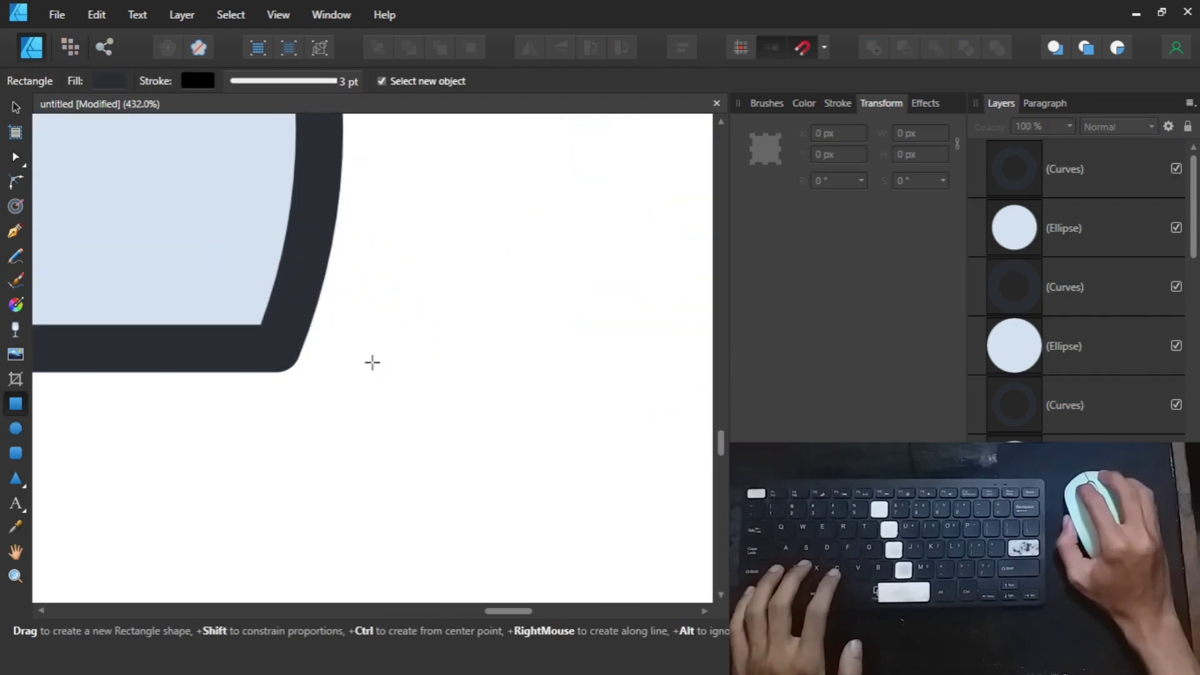
drag(218, 324, 480, 371)
click(754, 138)
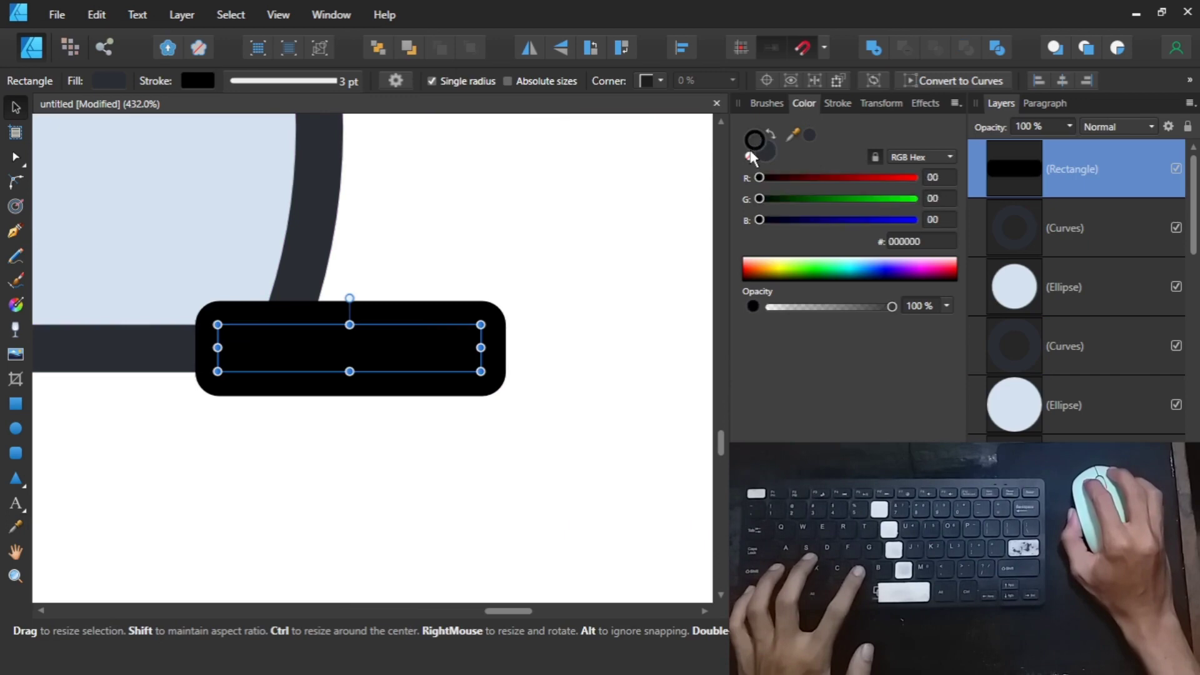
key(i)
key(v)
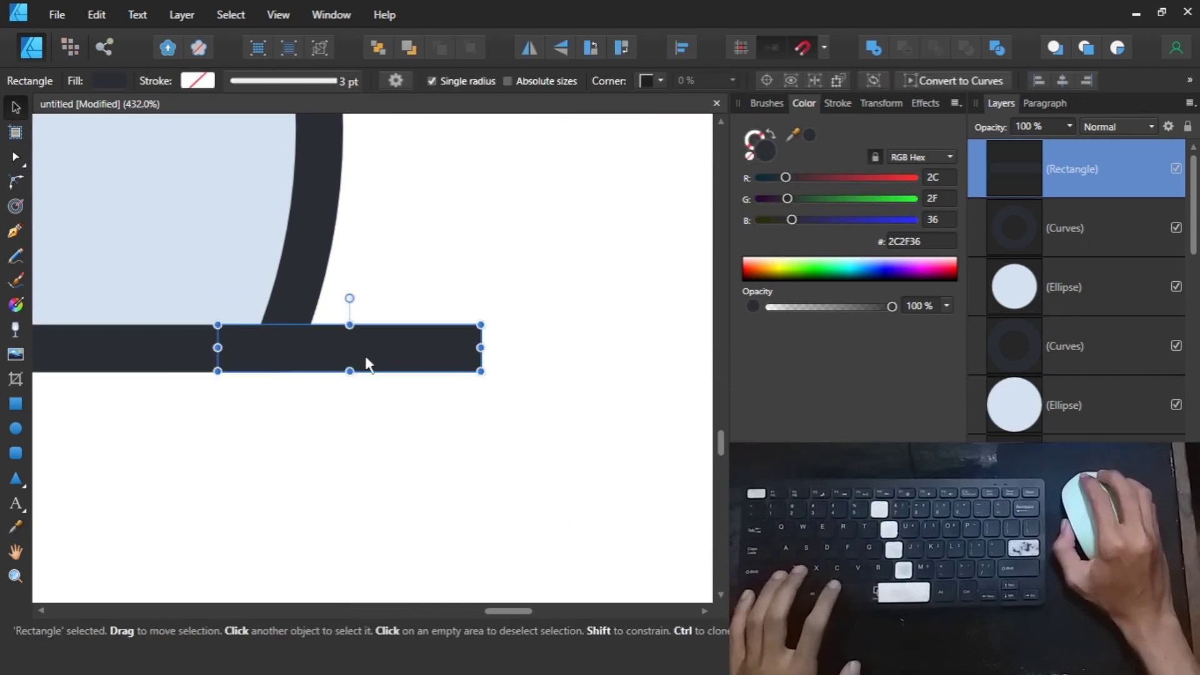
scroll(367, 362, down, 5)
drag(414, 351, 609, 332)
- Delete the column of colour swatch circles
scroll(481, 362, down, 5)
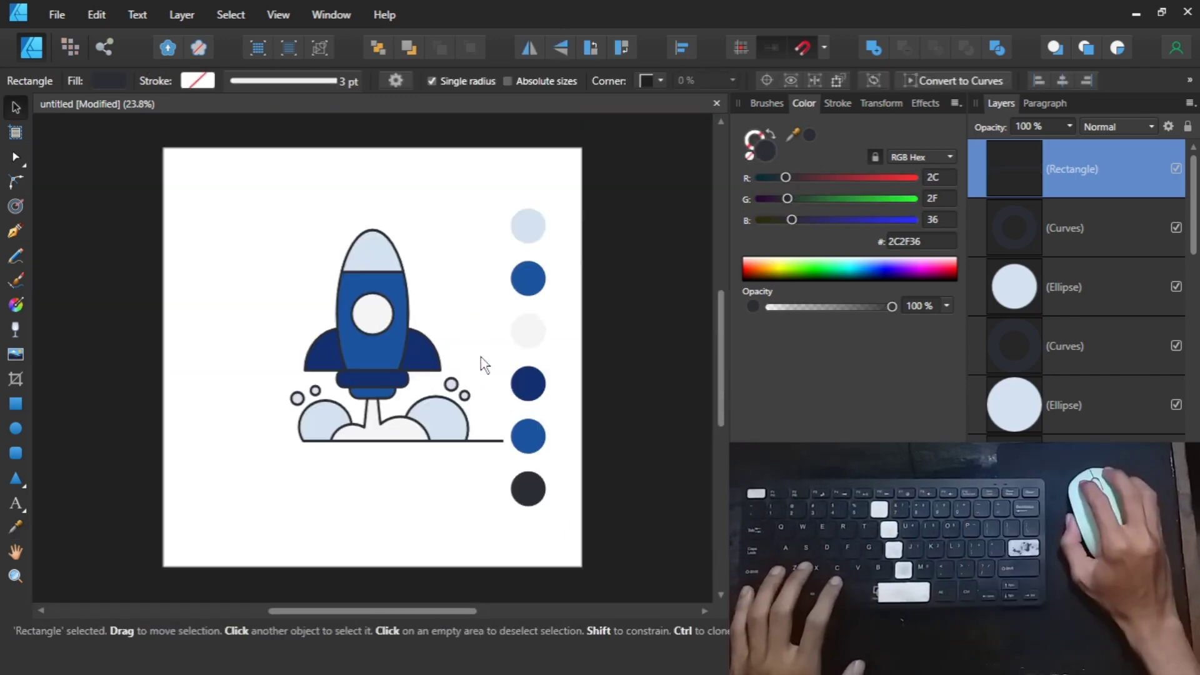
click(627, 238)
drag(628, 190, 481, 539)
key(Delete)
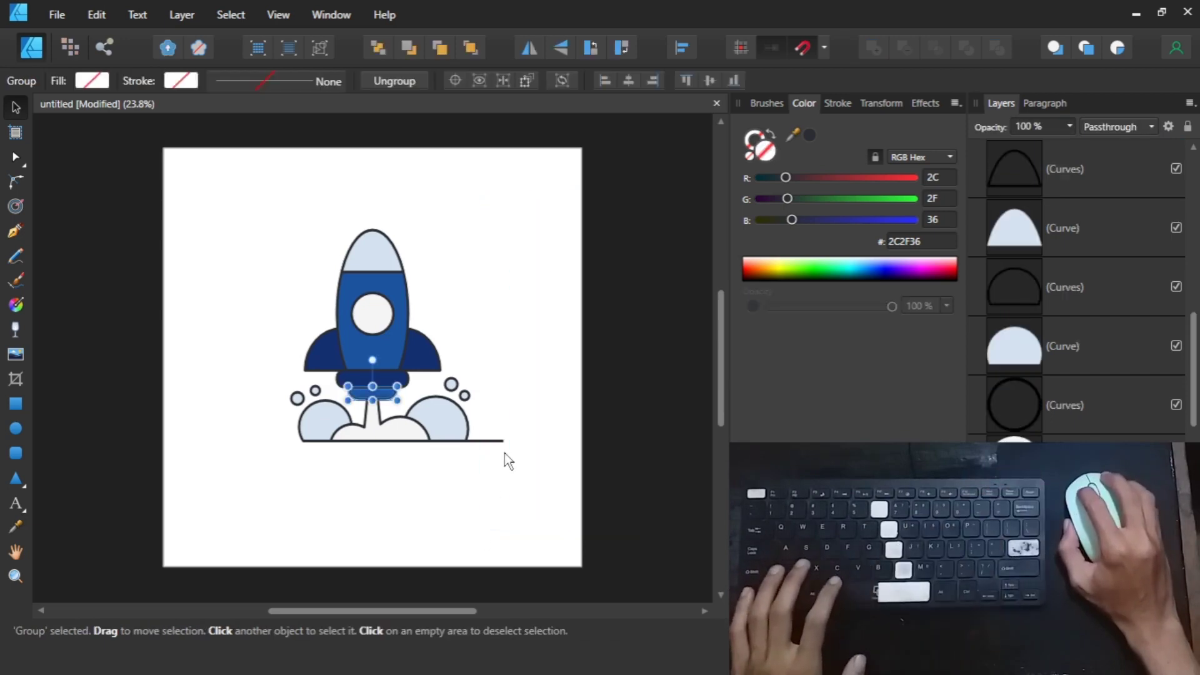
- Stretch the ground line left so it runs under the clouds
click(474, 440)
click(437, 441)
scroll(388, 453, up, 2)
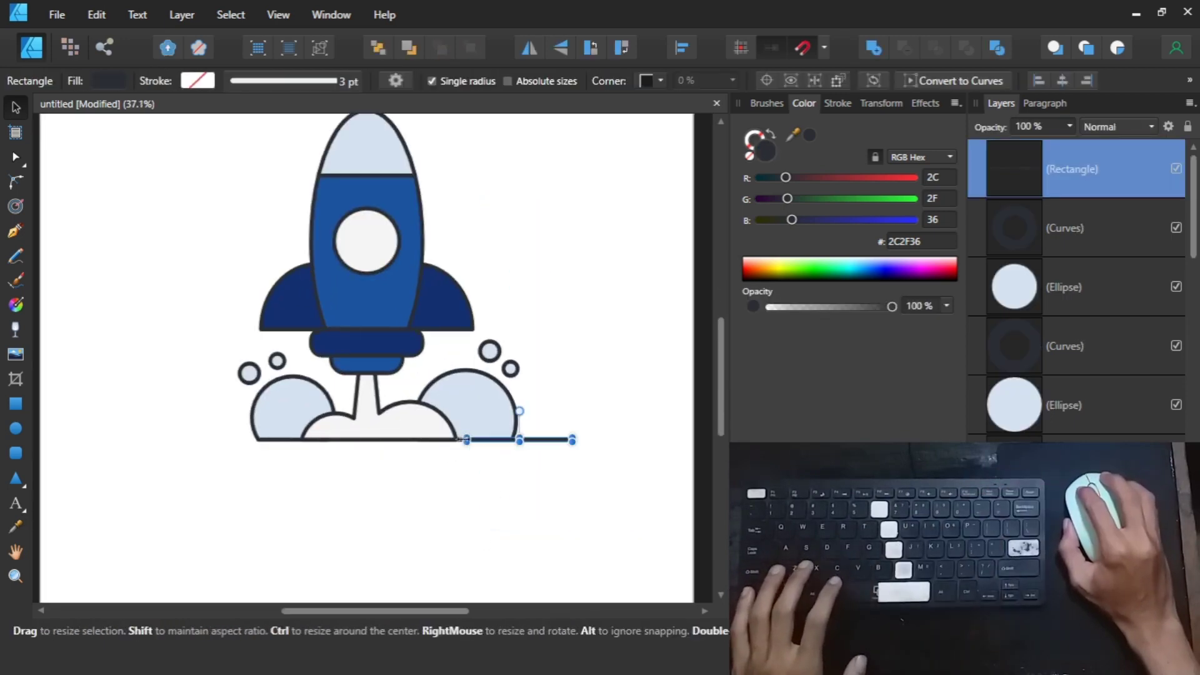
drag(421, 440, 160, 441)
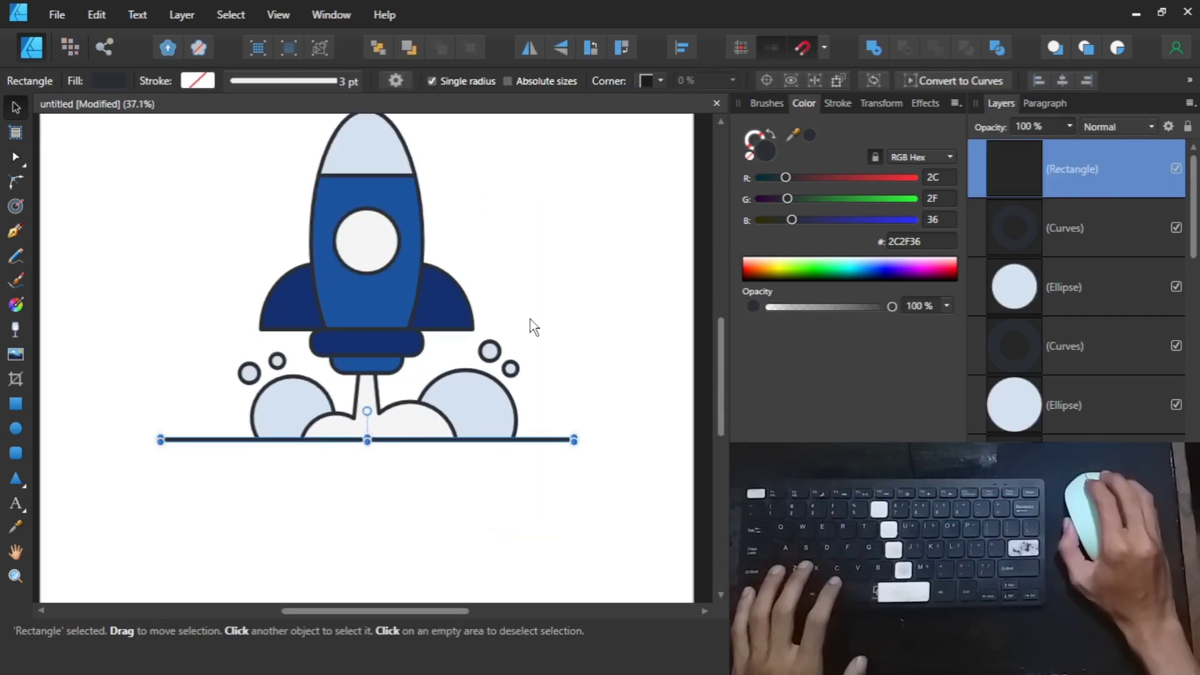
scroll(572, 441, up, 8)
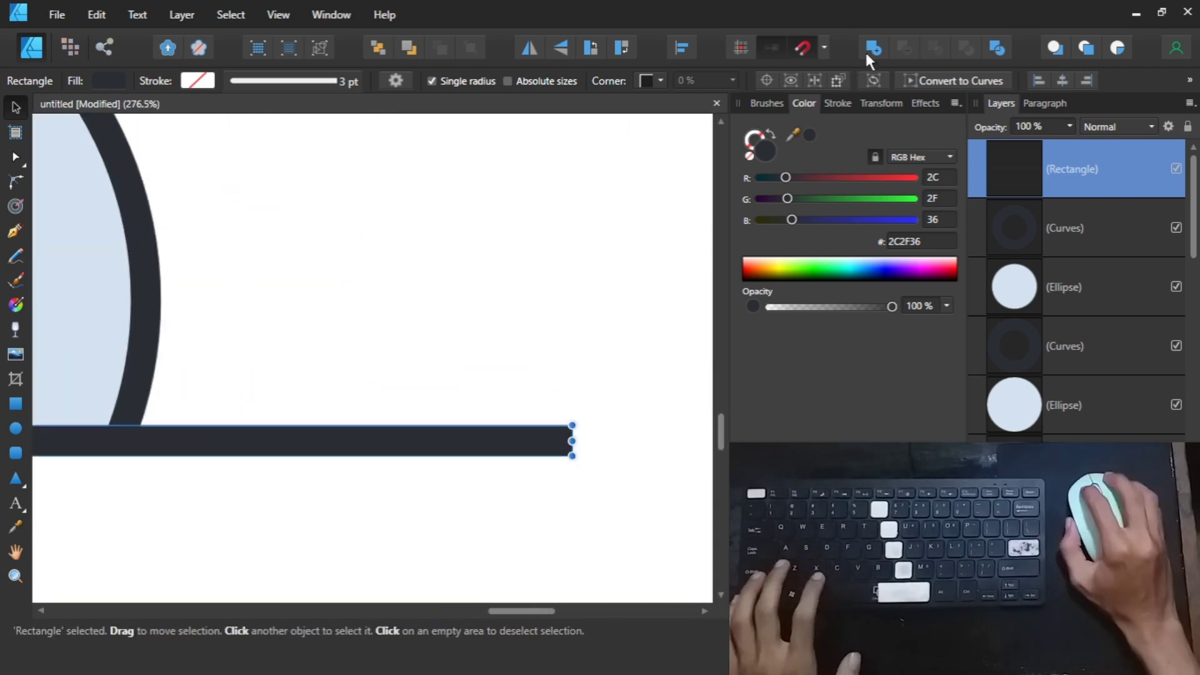
- Convert the ground bar to curves and round its right end with the Corner tool
key(ctrl+Return)
key(a)
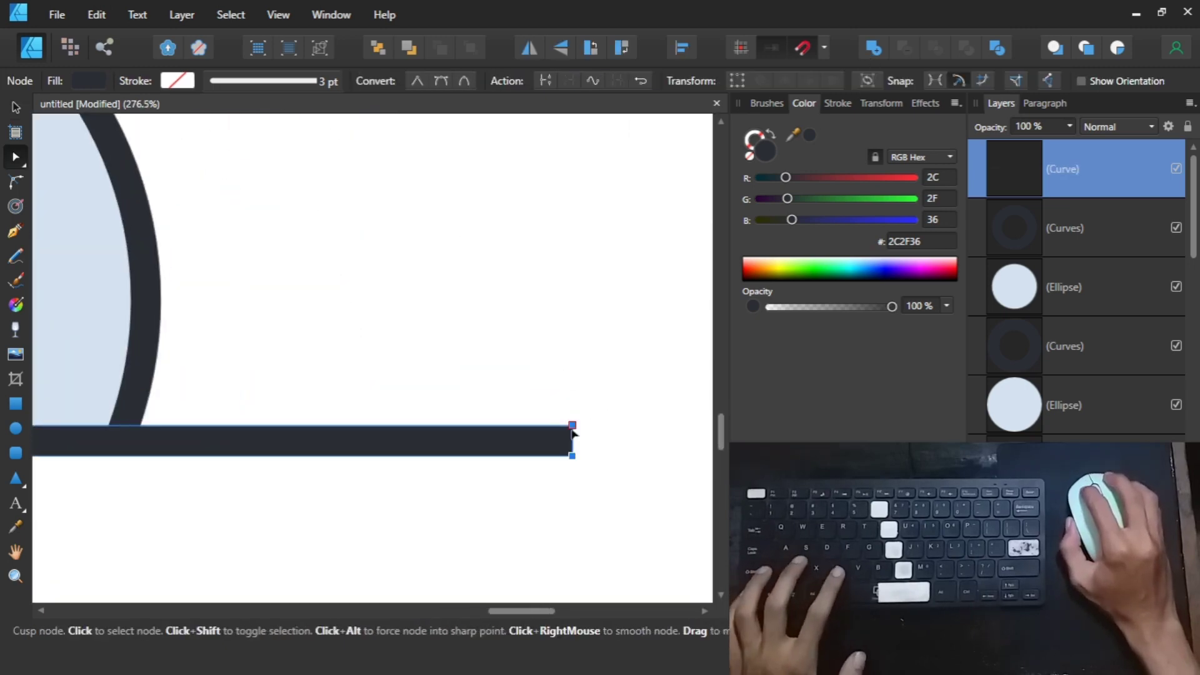
key(c)
drag(585, 433, 525, 446)
key(v)
- Fit the page in view and group all rocket parts together
key(ctrl+d)
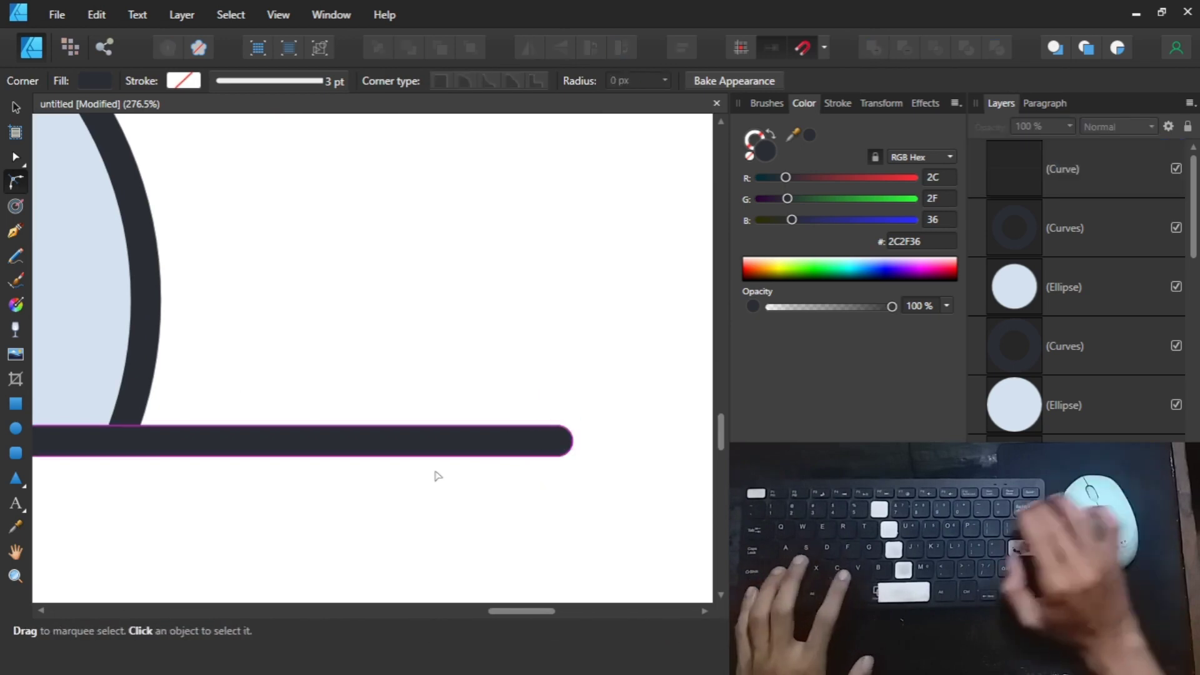
key(ctrl+0)
key(ctrl+a)
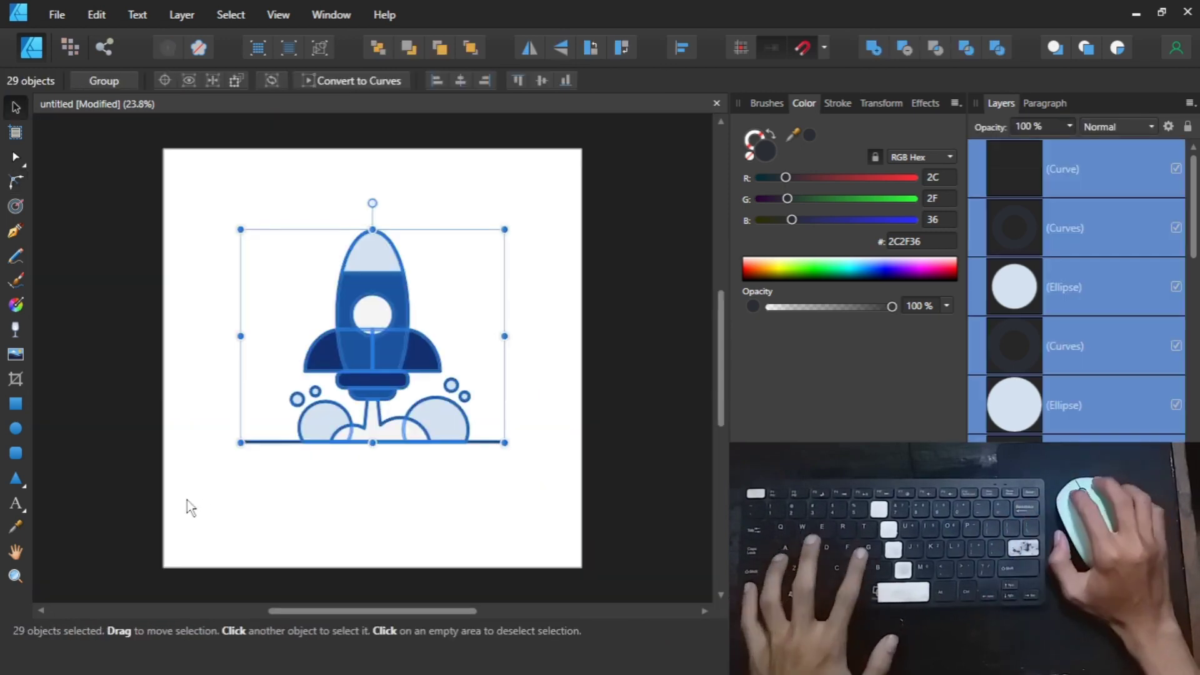
key(ctrl+g)
- Centre the rocket group vertically, then draw a page-sized rectangle behind it
click(711, 80)
key(ctrl+d)
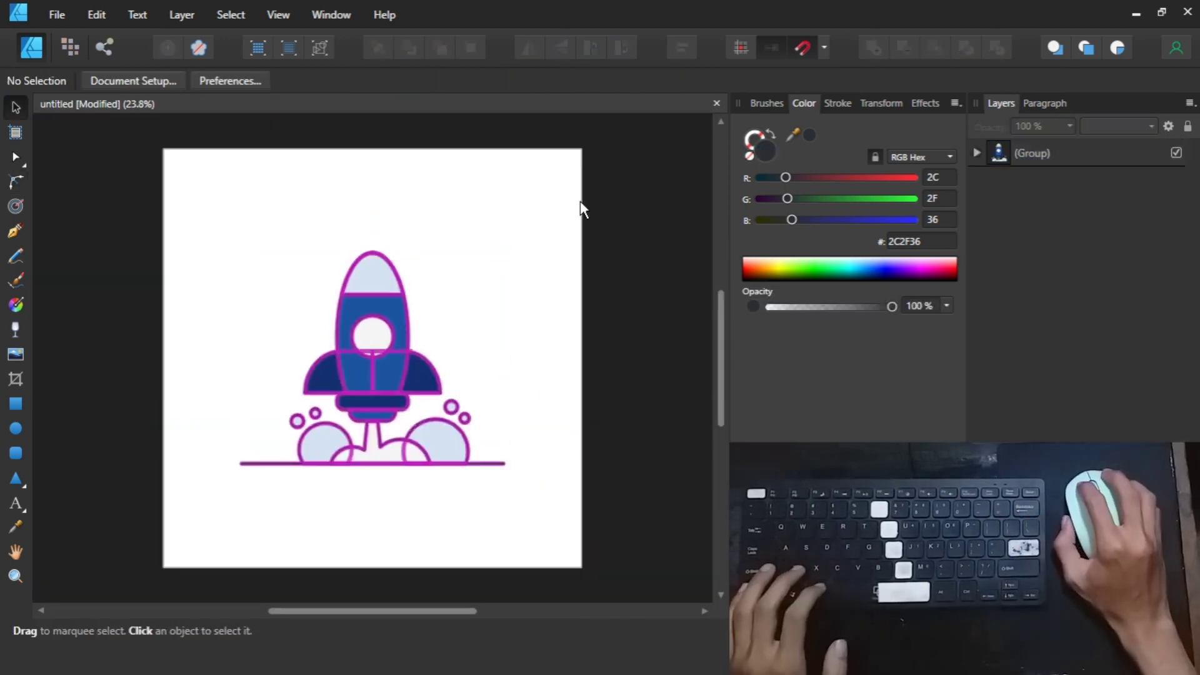
click(14, 405)
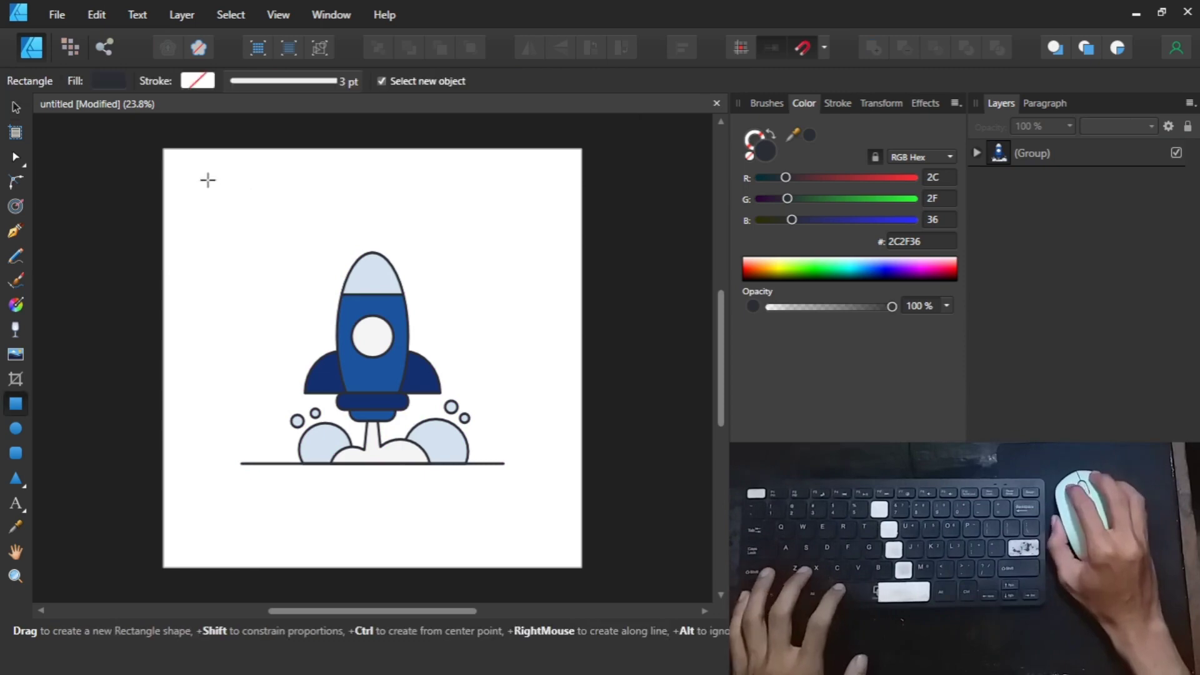
mouse_move(164, 149)
mouse_down()
mouse_move(389, 392)
mouse_move(582, 567)
mouse_up()
key(ctrl+shift+bracketleft)
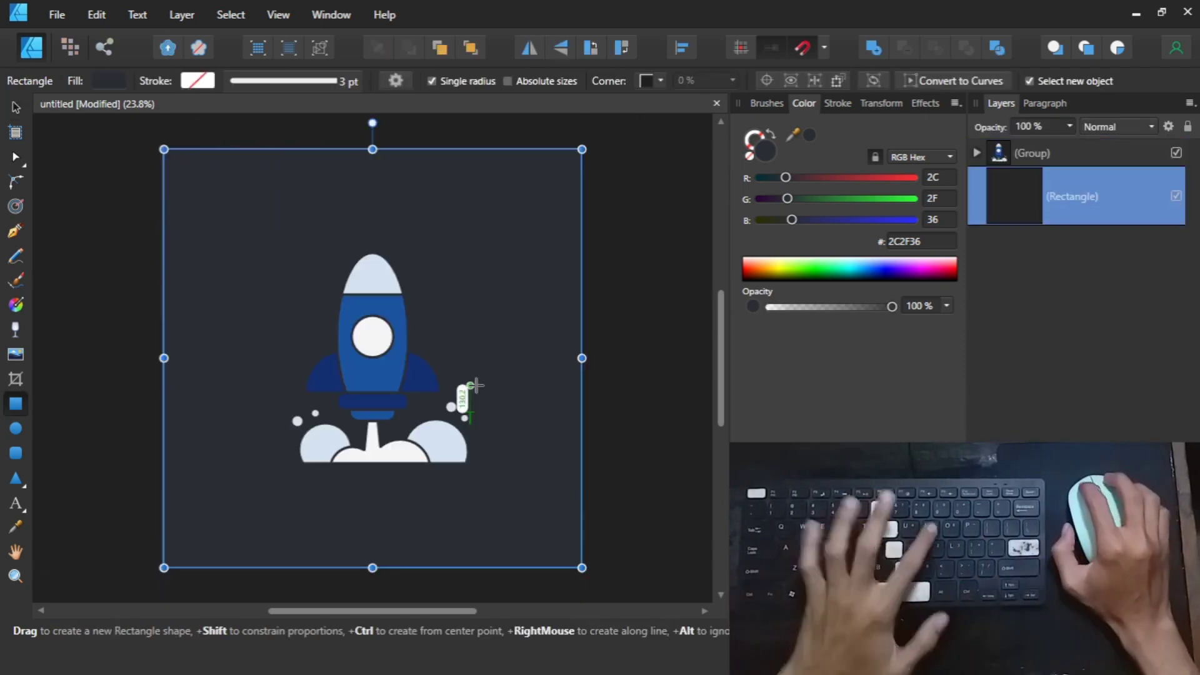
key(v)
- Keep the background rectangle mid-blue #1E56A0 and reselect the rocket group
key(i)
drag(376, 273, 415, 376)
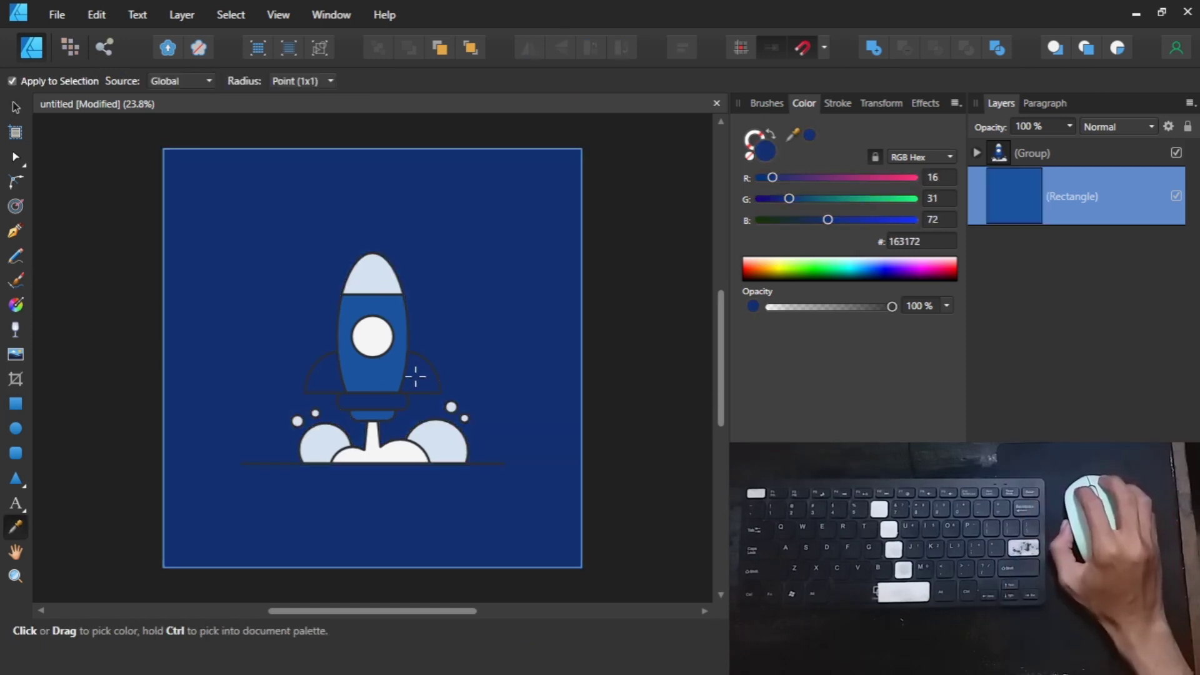
key(ctrl+z)
key(v)
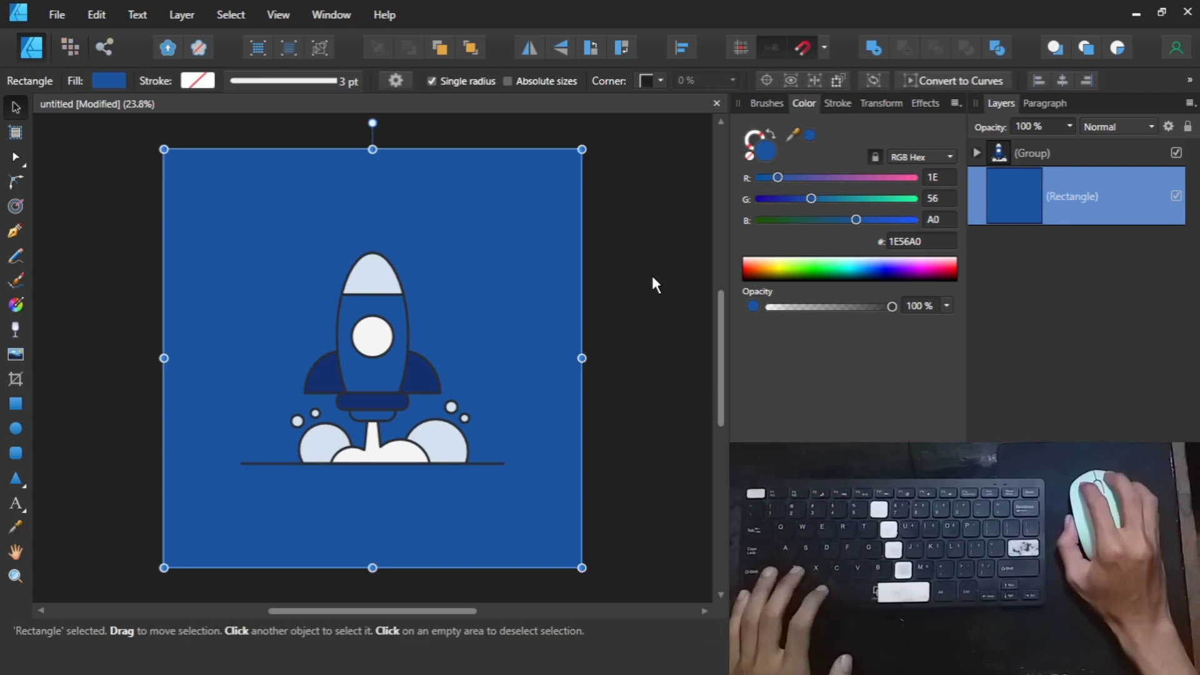
key(ctrl+d)
drag(650, 206, 216, 518)
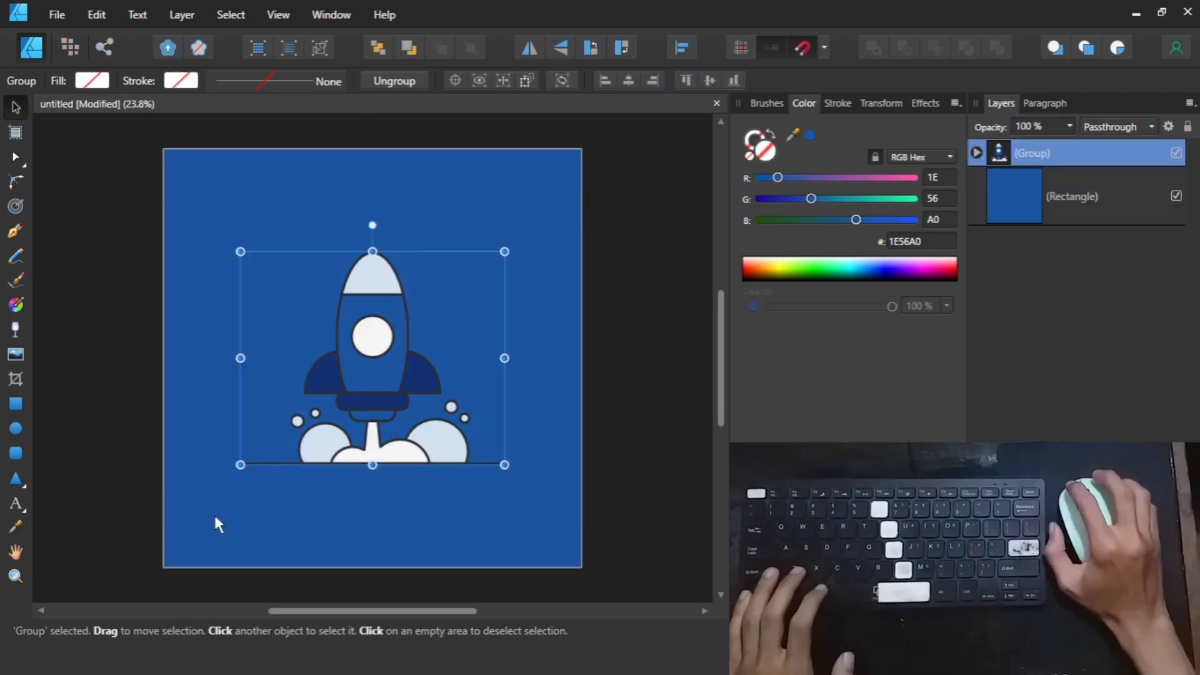
- Ungroup the rocket group into all its separate parts
click(630, 389)
click(480, 465)
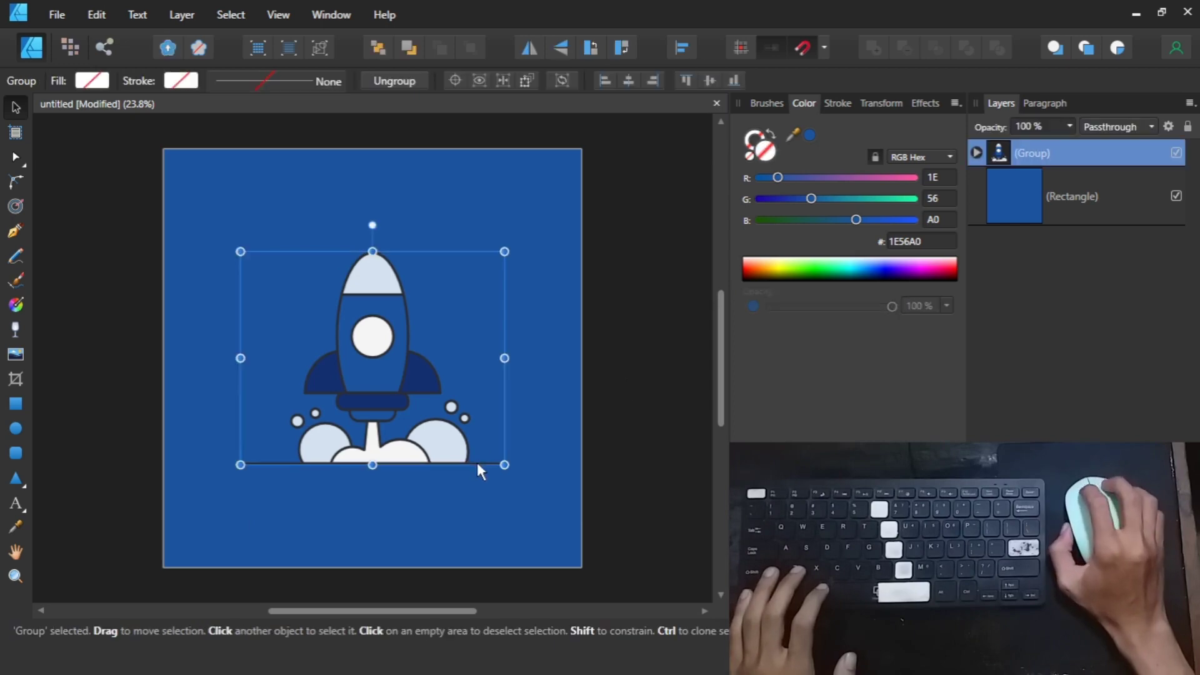
right_click(479, 466)
click(315, 138)
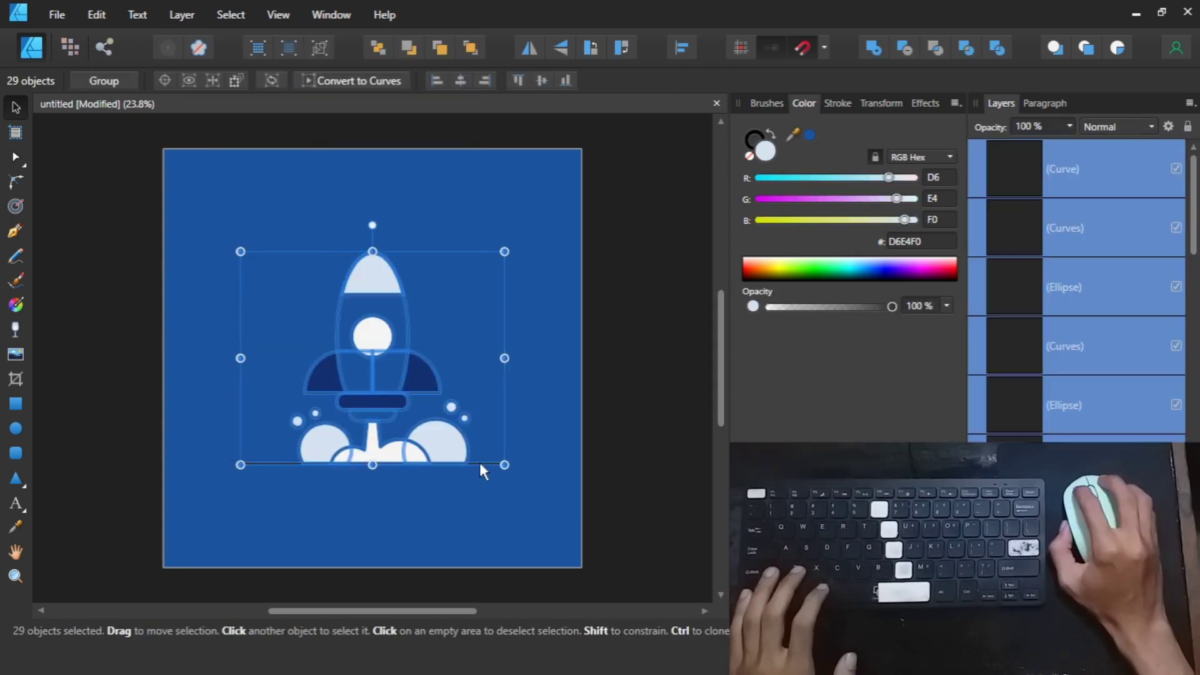
scroll(481, 470, up, 3)
scroll(500, 472, up, 2)
- Resize the charcoal ground line so it extends evenly on both sides under the rocket
click(509, 471)
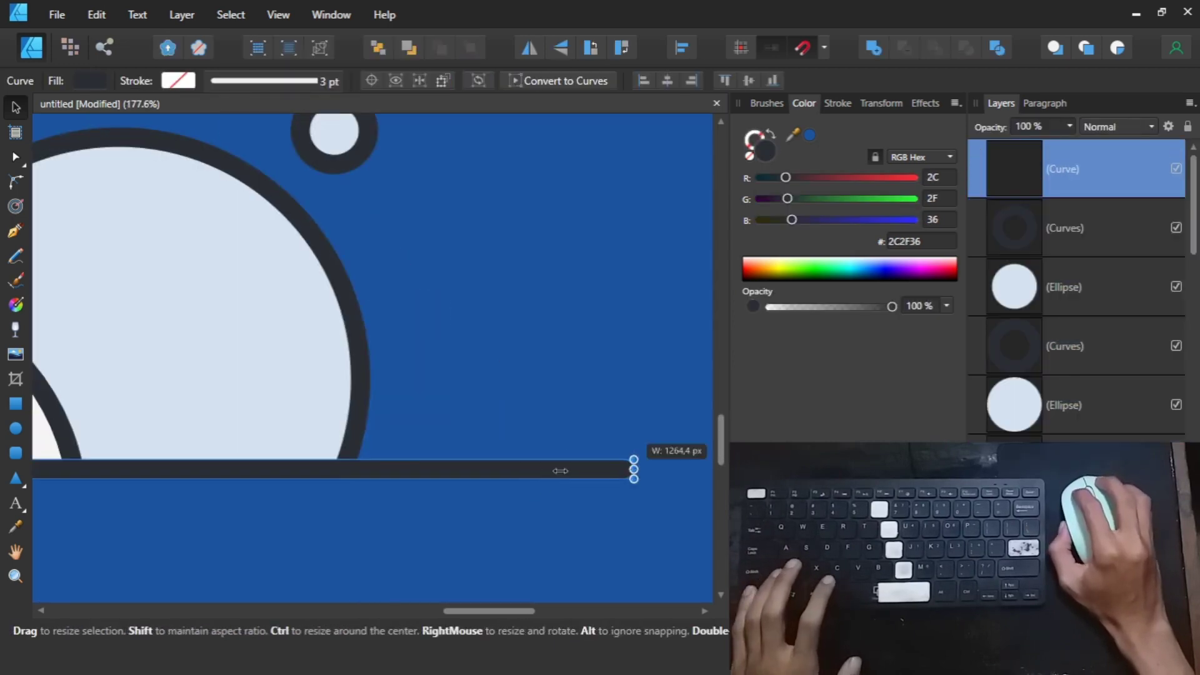
drag(561, 471, 415, 471)
scroll(482, 480, down, 5)
click(481, 481)
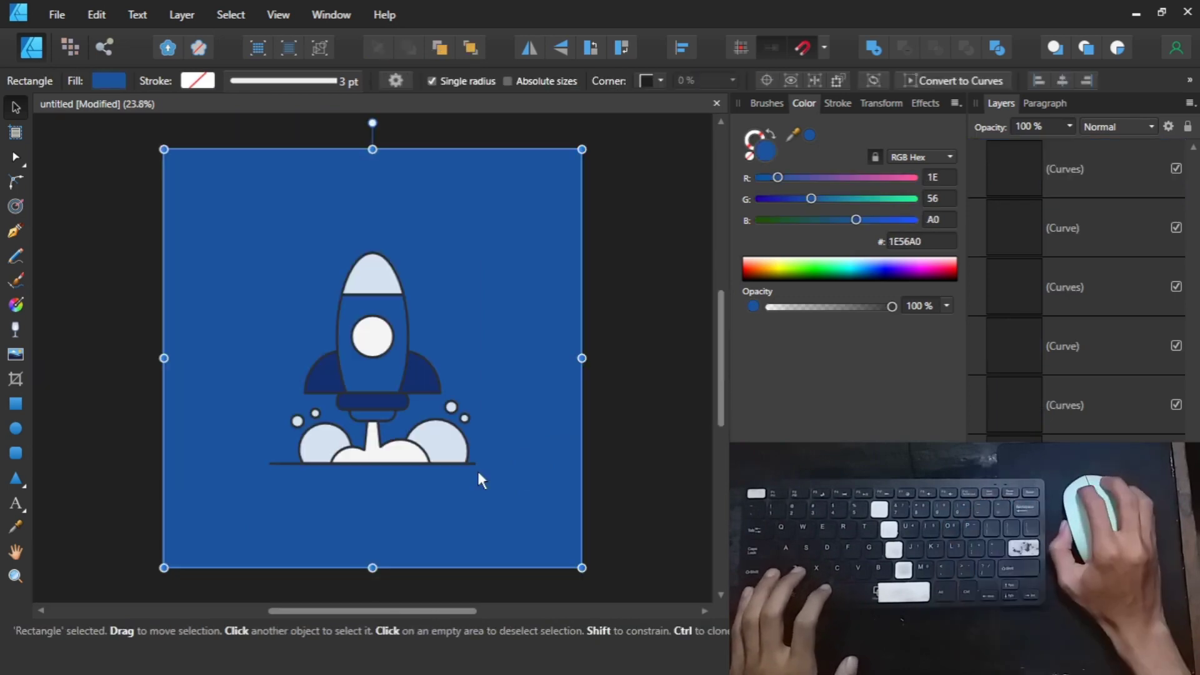
click(280, 466)
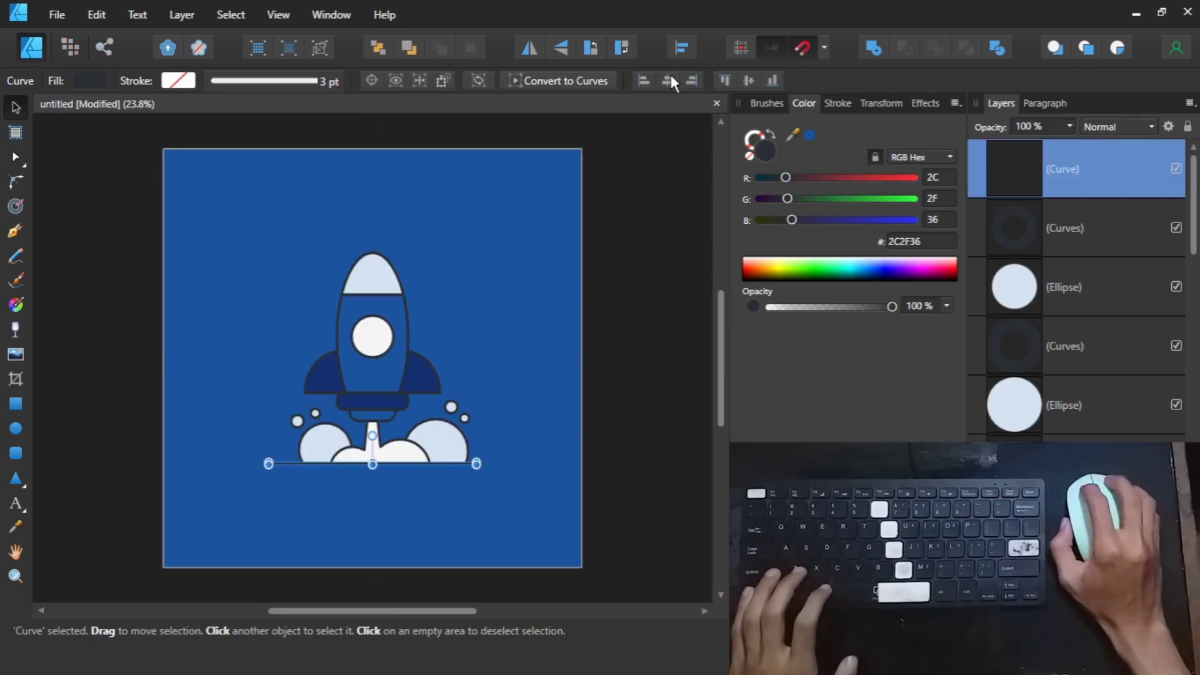
click(611, 410)
scroll(228, 482, up, 2)
click(233, 477)
scroll(233, 477, down, 2)
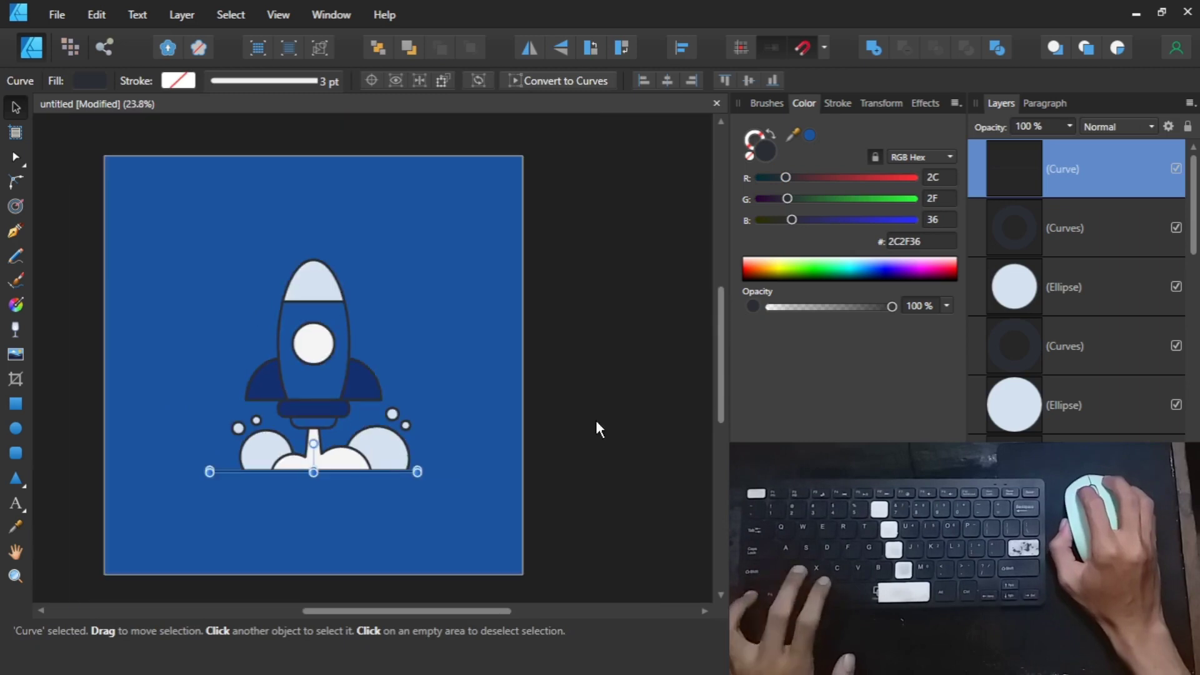
key(ctrl+z)
key(ctrl+z)
key(ctrl+z)
key(ctrl+z)
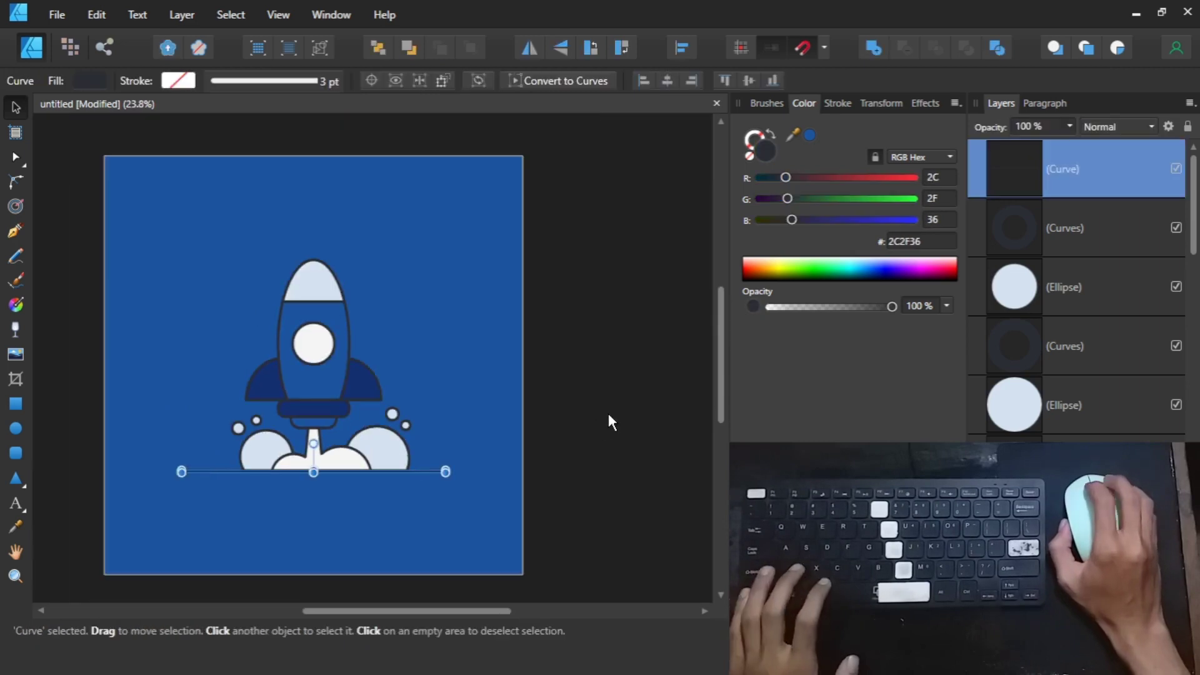
click(611, 423)
- Duplicate the whole rocket and merge the copy into one solid black silhouette
drag(562, 509, 166, 214)
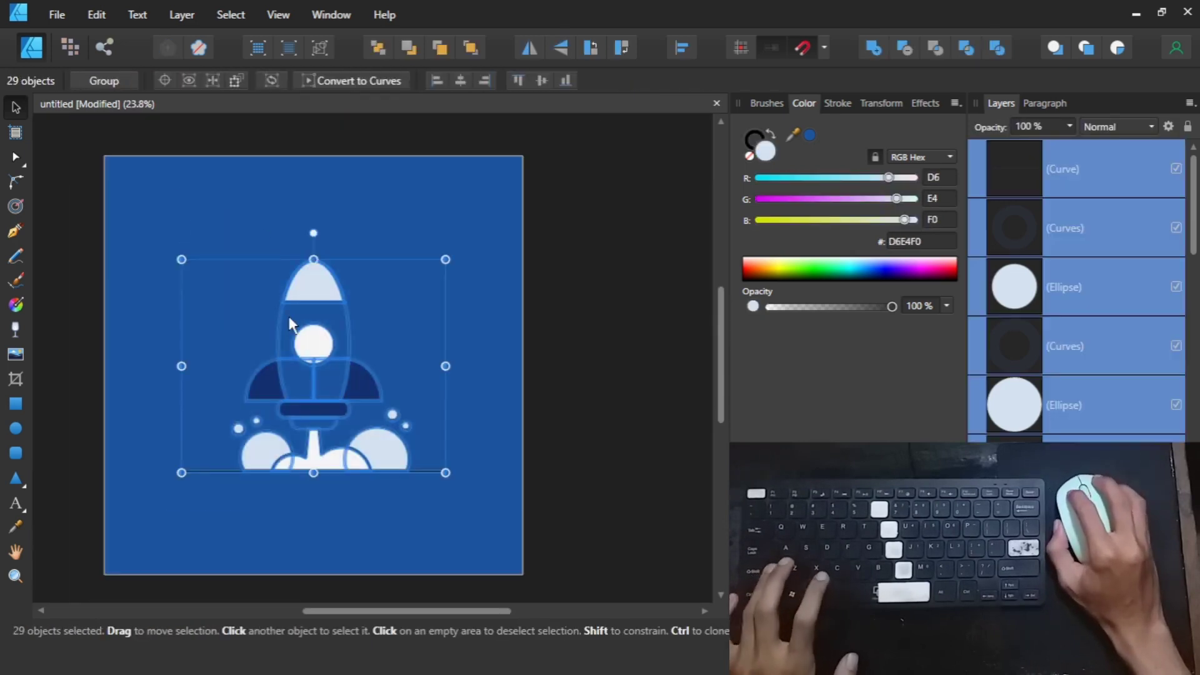
drag(322, 324, 558, 325)
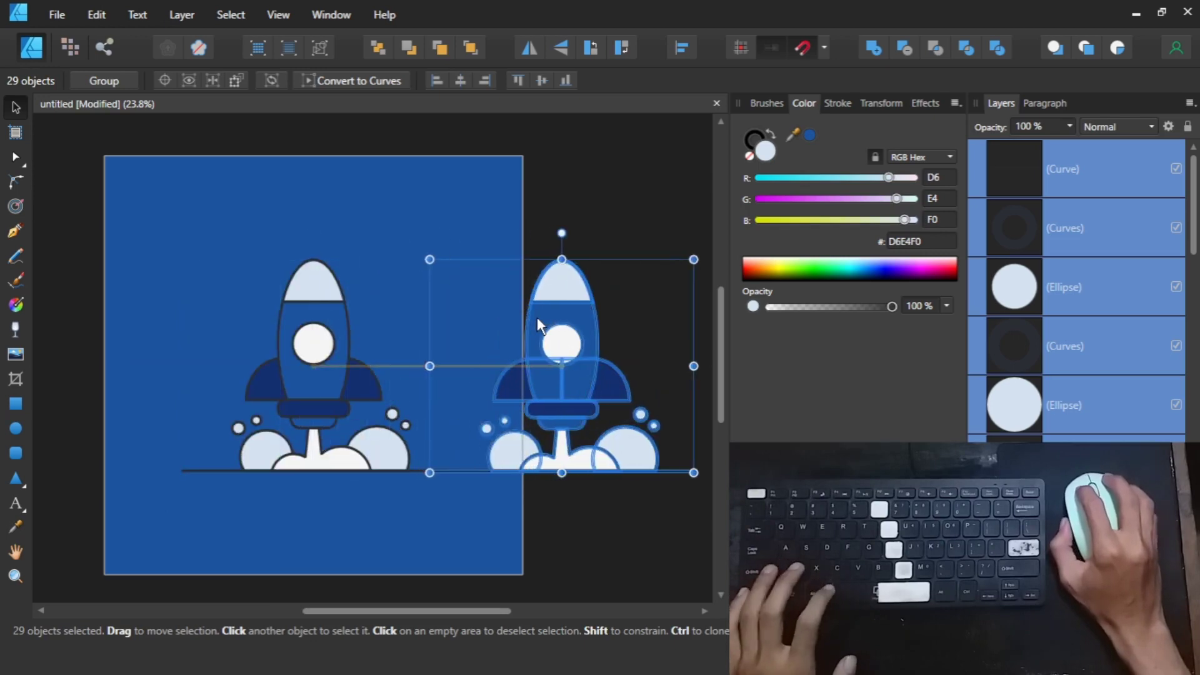
click(877, 58)
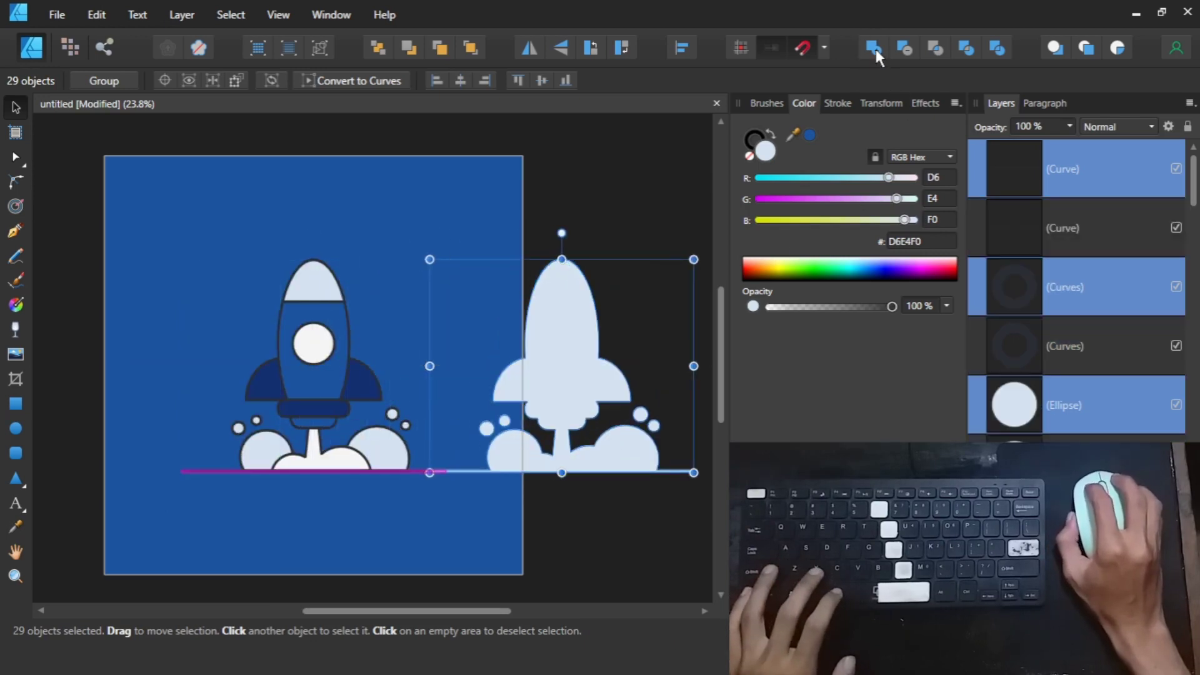
click(861, 279)
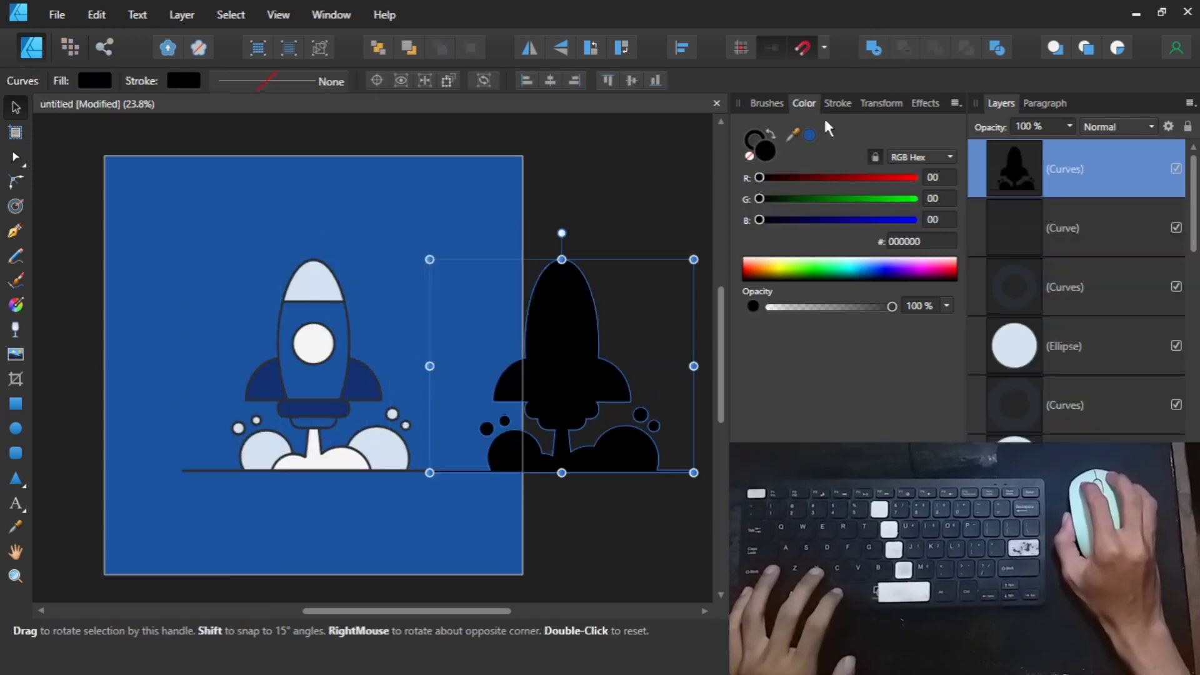
- Give the silhouette a white stroke 5 pt wide
drag(795, 269, 803, 234)
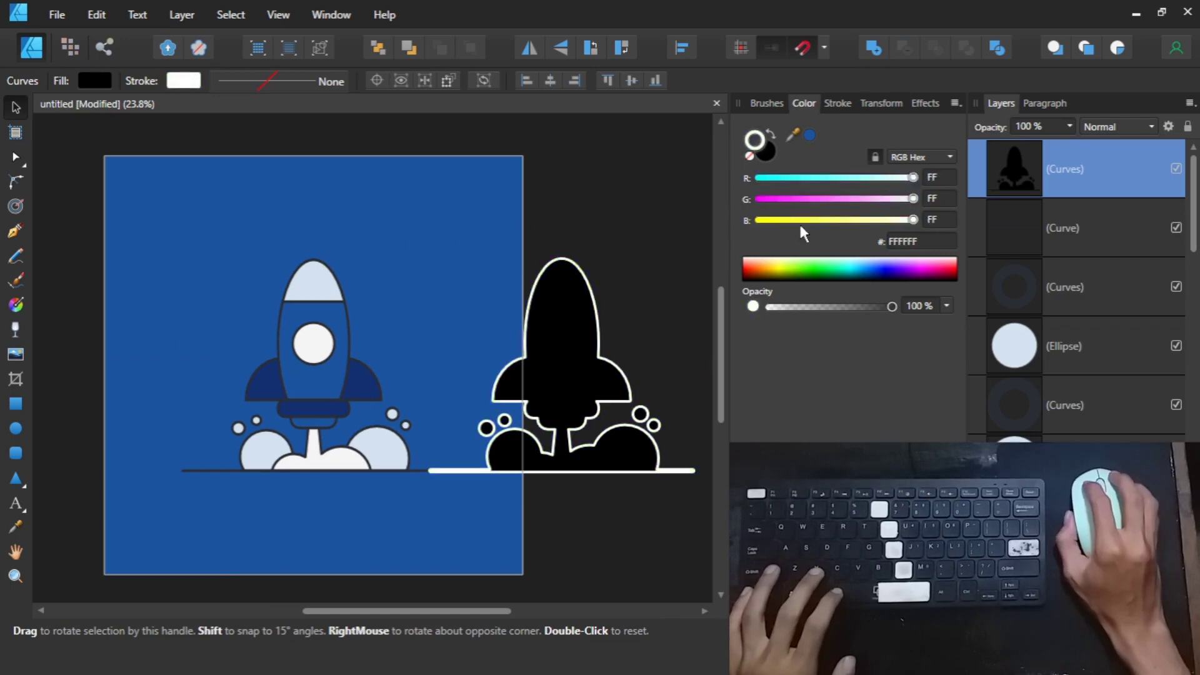
click(837, 103)
double_click(914, 157)
text(5)
key(Return)
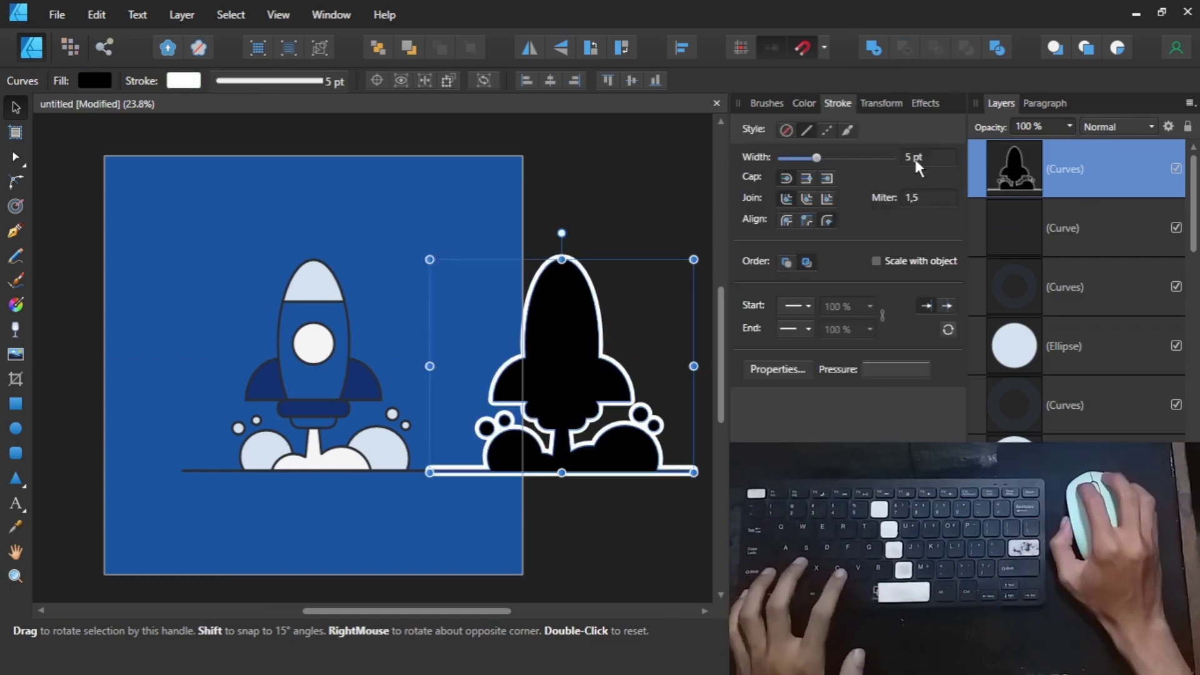
key(i)
key(v)
- Centre the silhouette over the rocket and send it behind the artwork
click(550, 83)
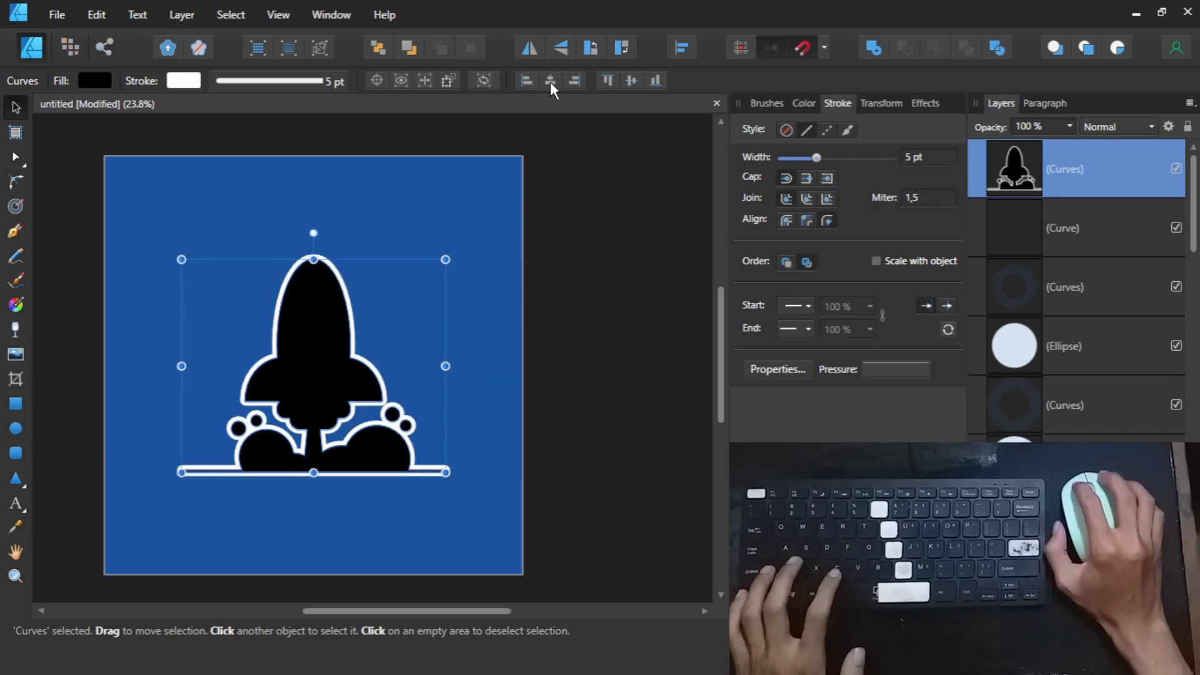
shift+click(495, 287)
key(ctrl+shift+bracketleft)
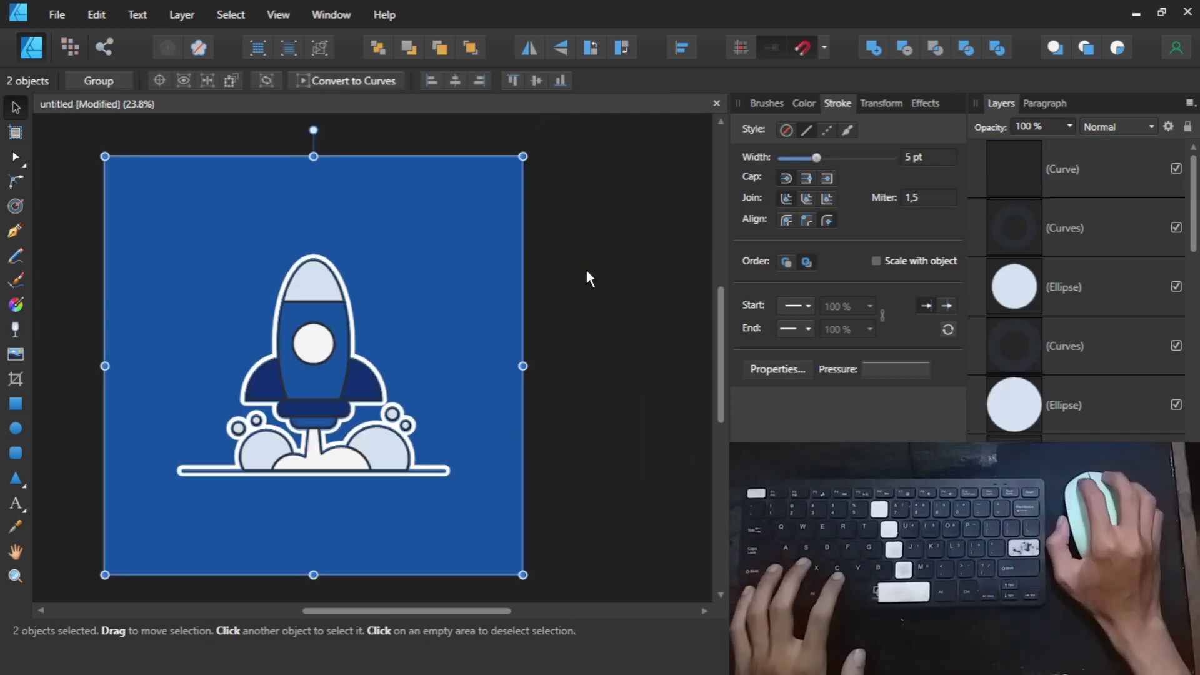
click(588, 278)
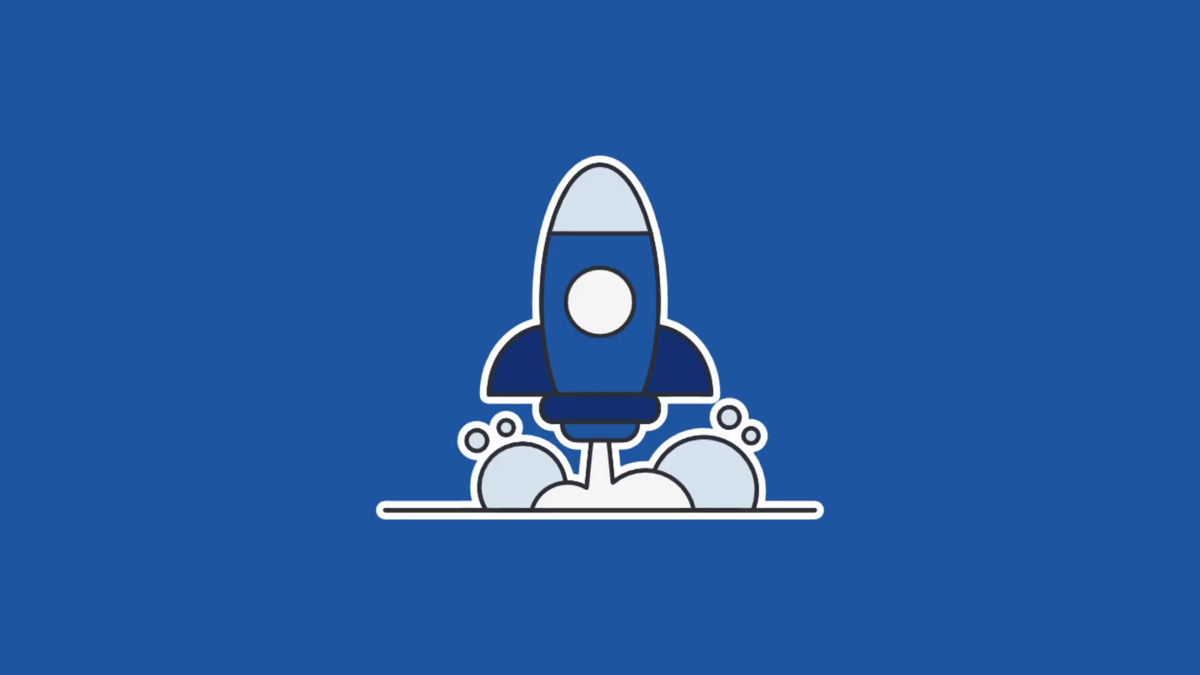